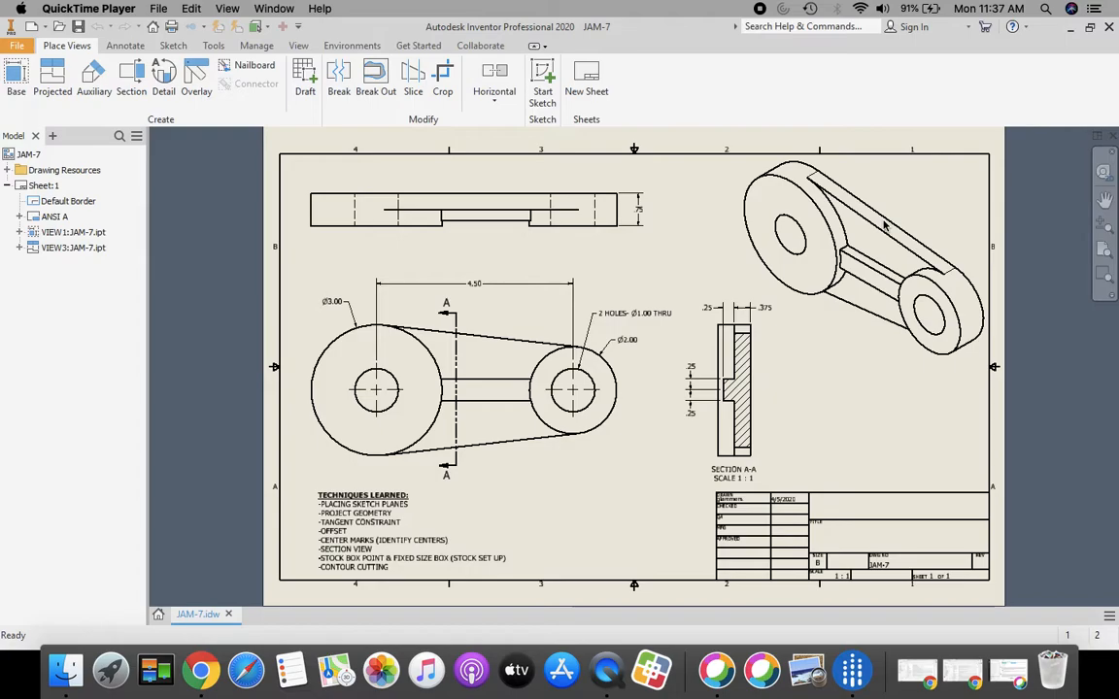
- Open the 7 Jam part file from the network home folder
left_click(157, 614)
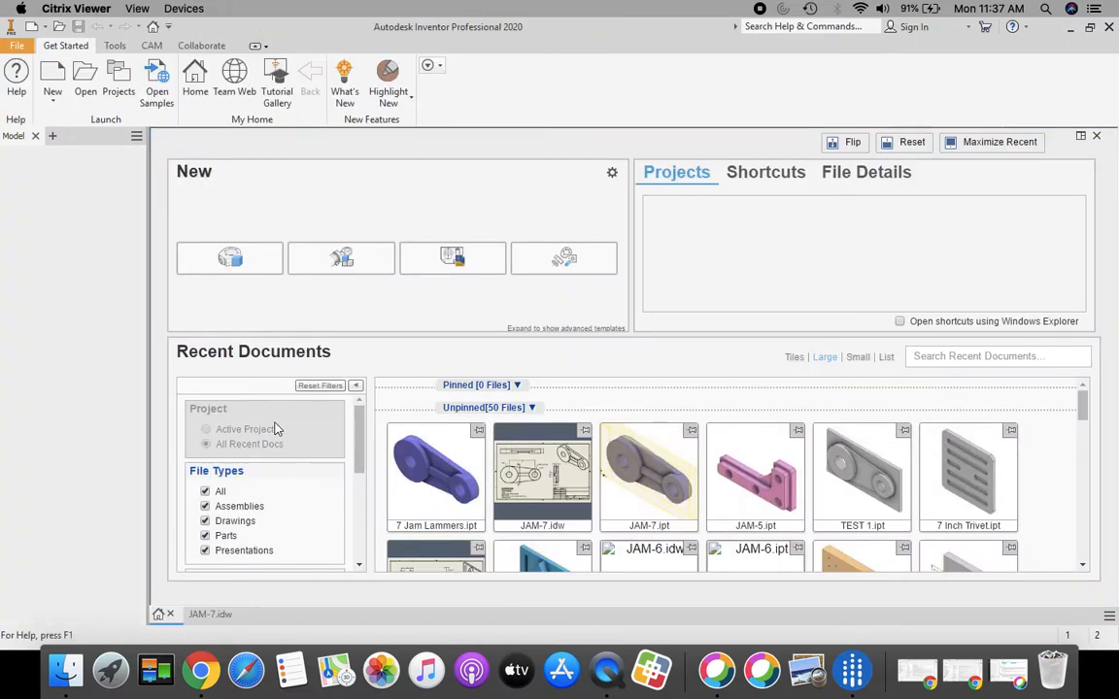
left_click(85, 78)
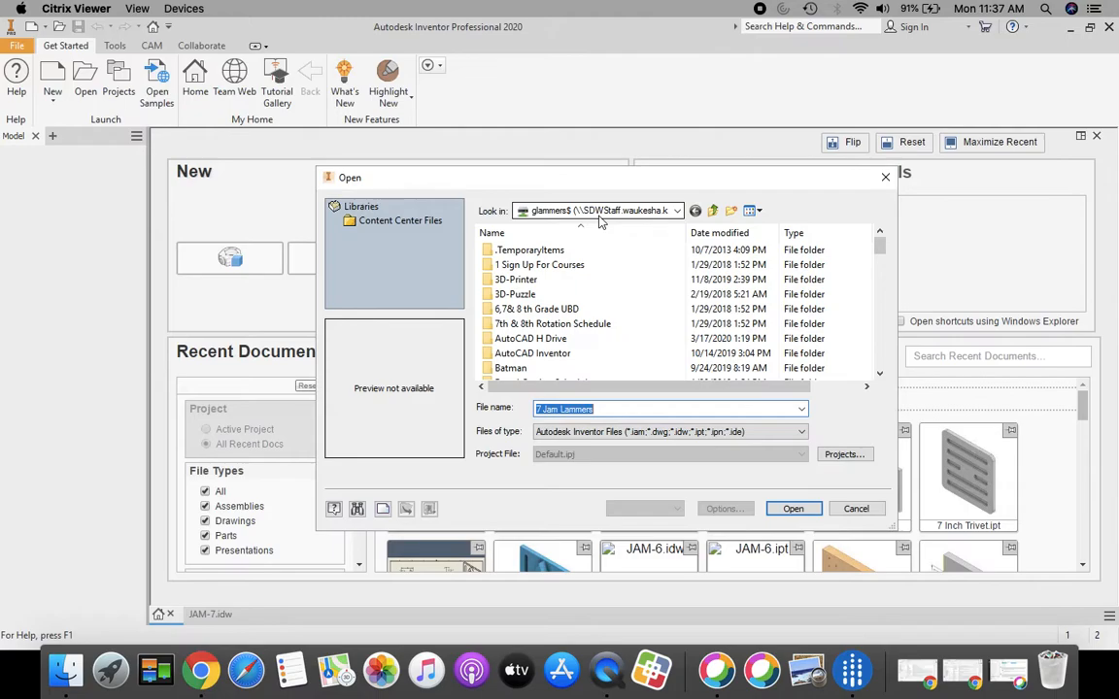
left_click(678, 212)
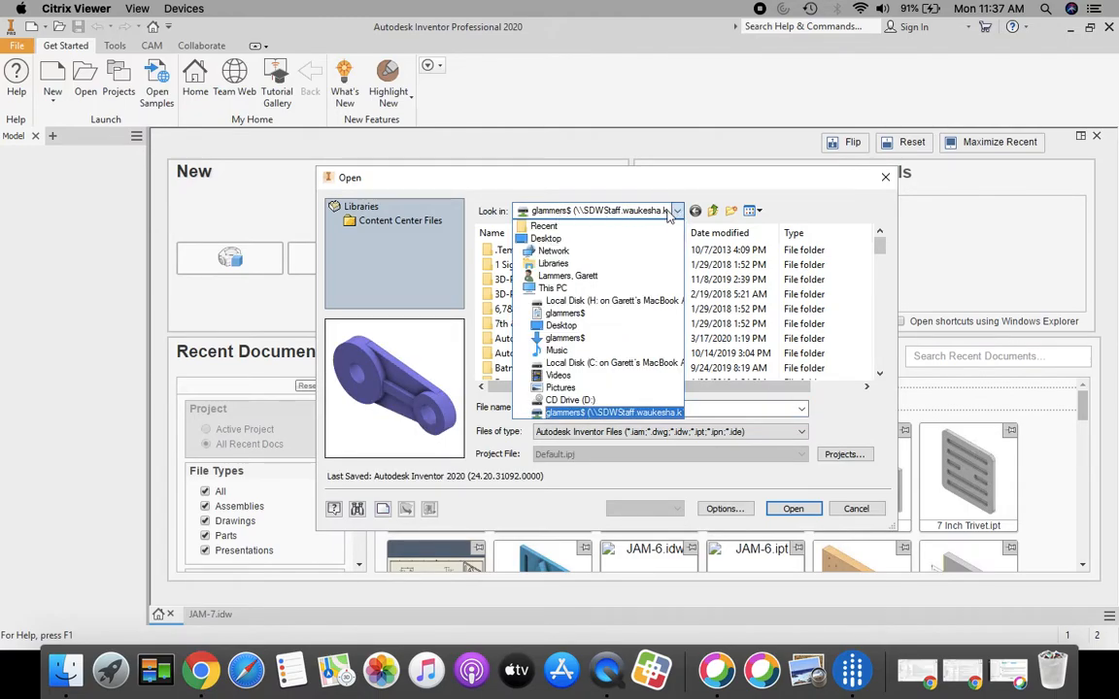
left_click(568, 413)
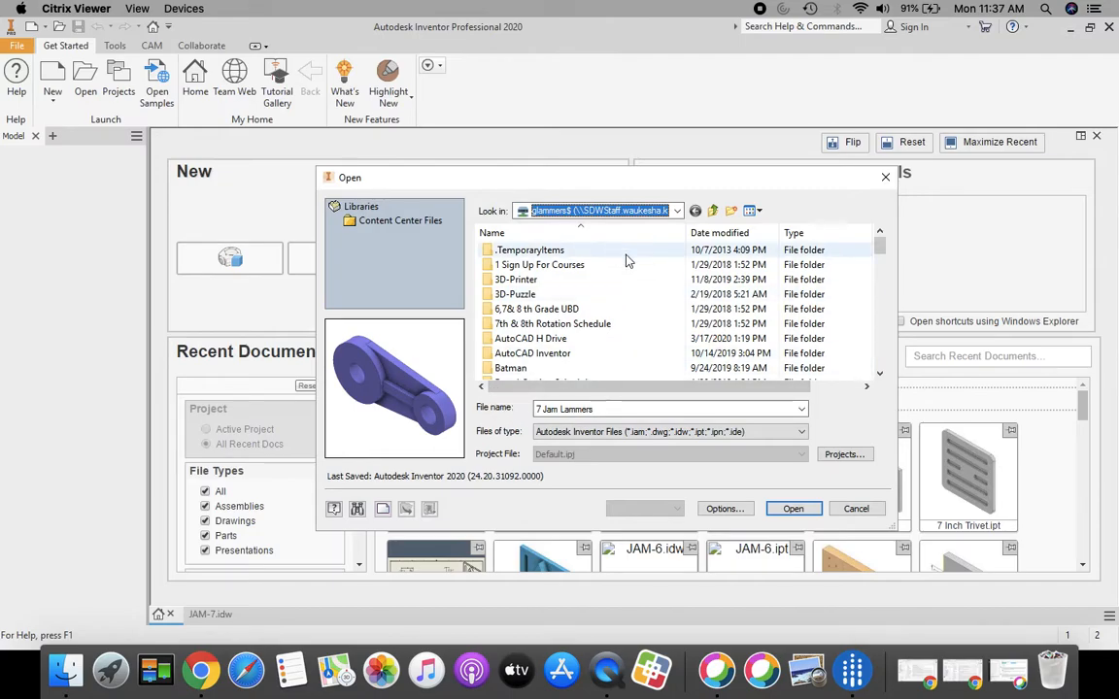
scroll(518, 324, "down", 1)
scroll(518, 324, "down", 10)
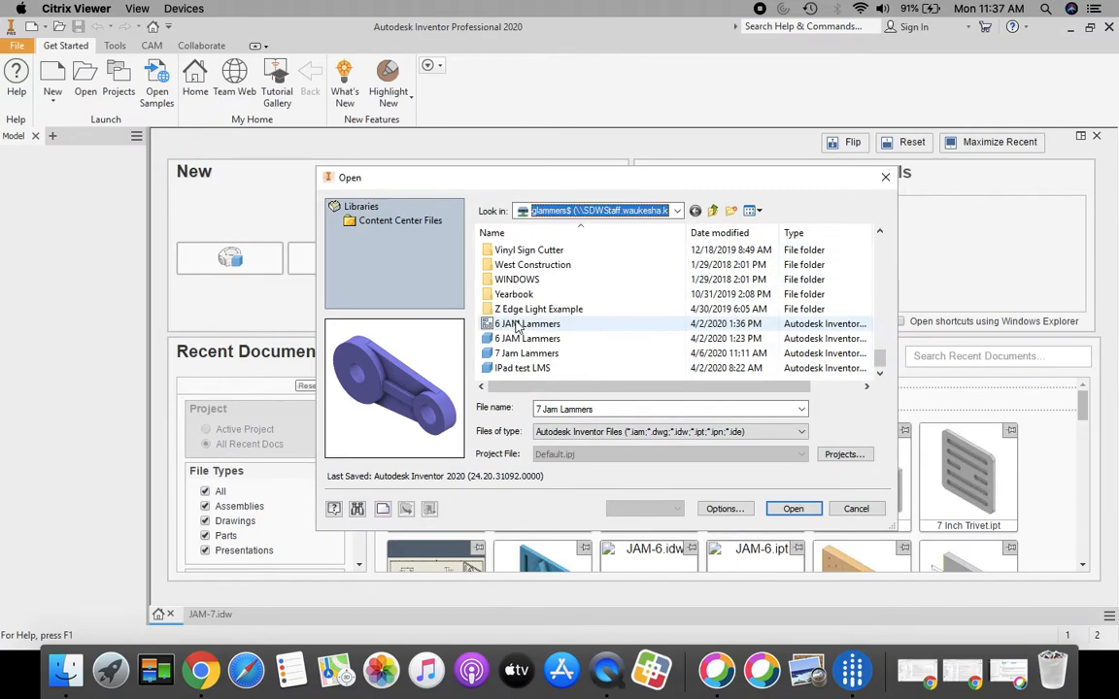
left_click(524, 356)
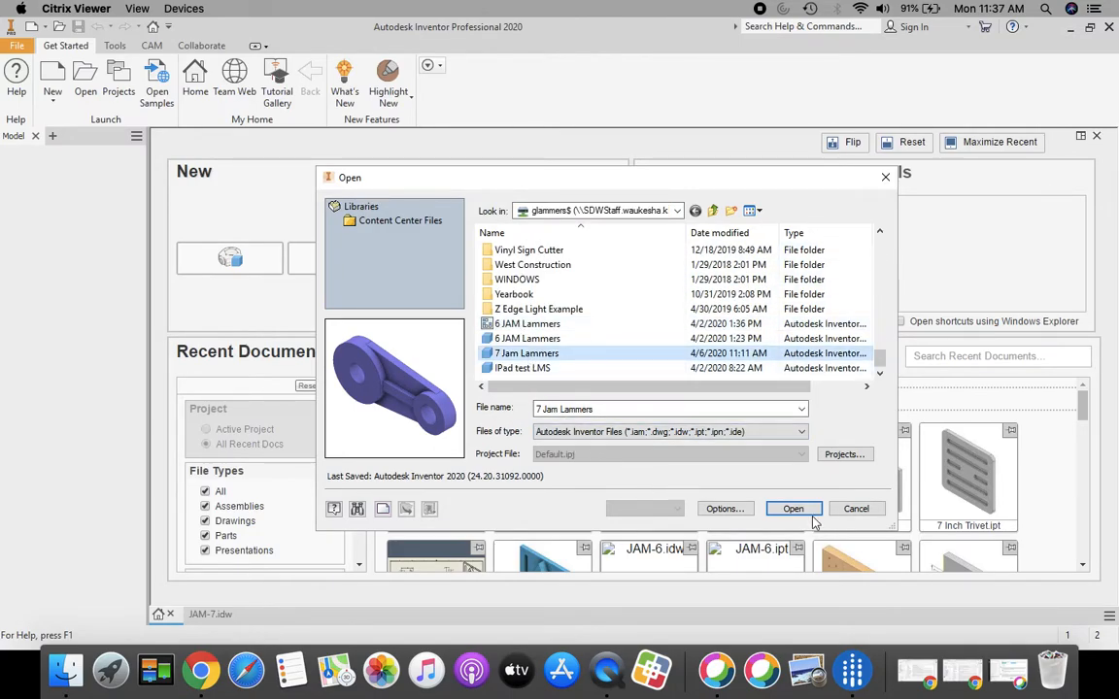
left_click(808, 510)
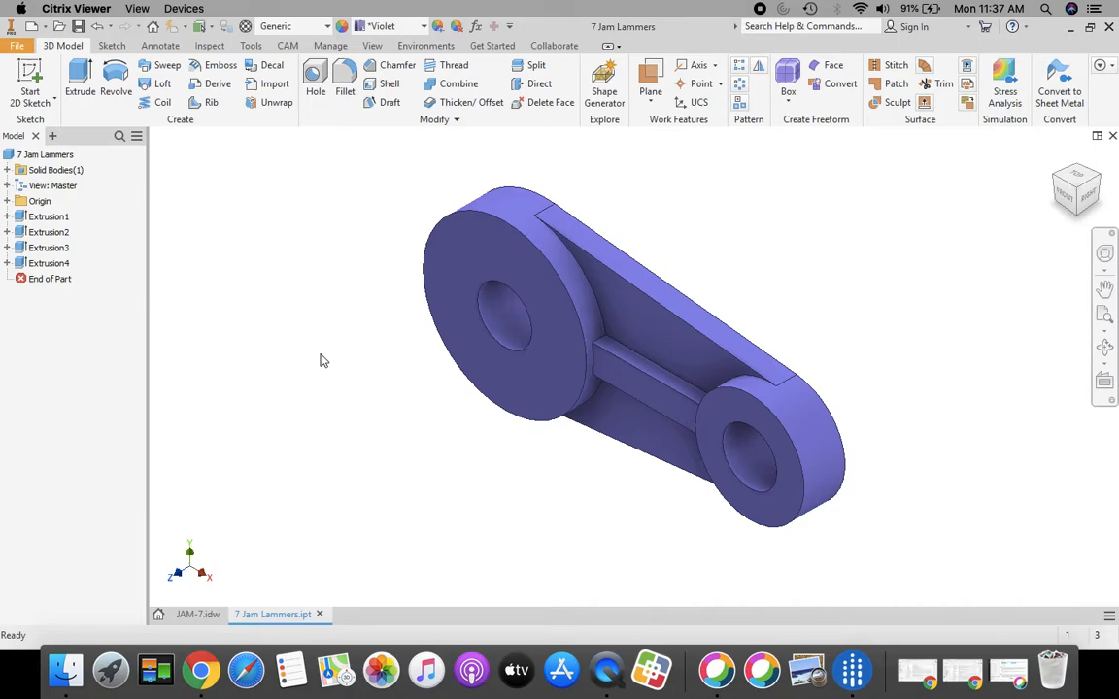
- Create a milling setup with its stock box point origin at the front face's lower-left corner
left_click(287, 47)
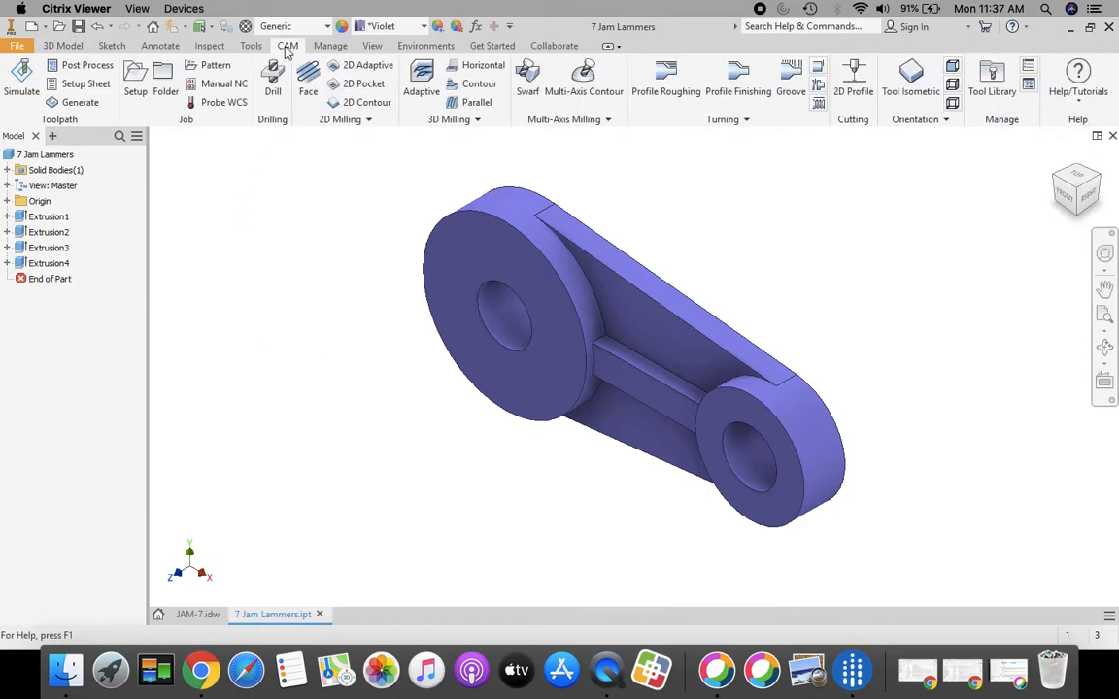
left_click(135, 81)
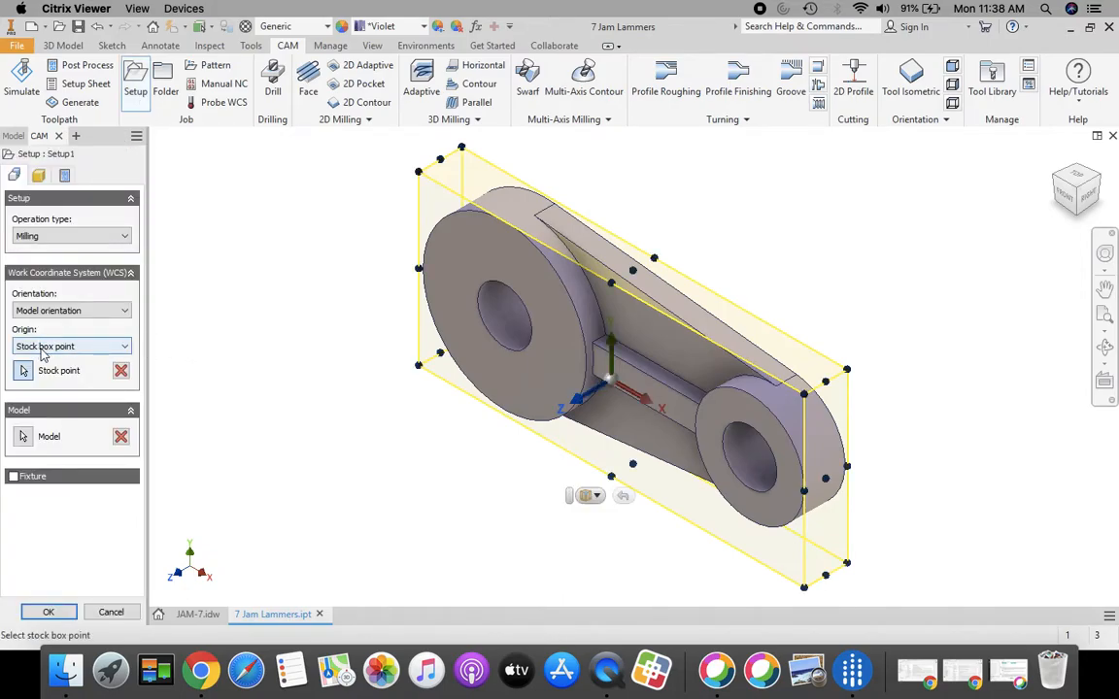
left_click(419, 369)
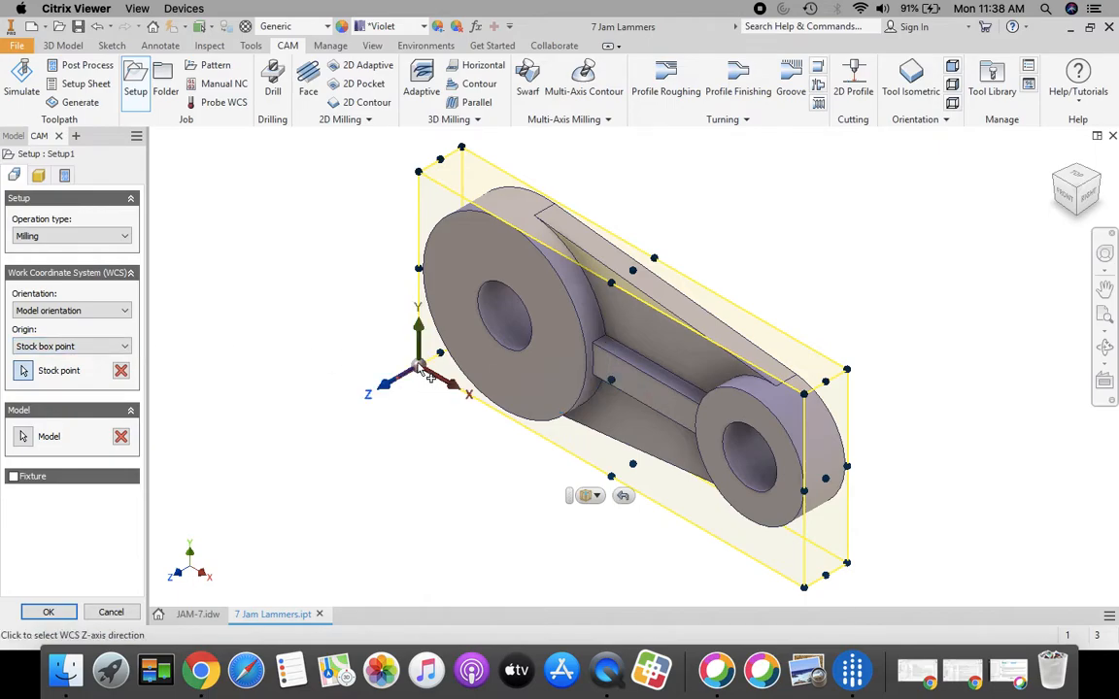
- Change the setup's stock mode to Fixed size box
left_click(39, 177)
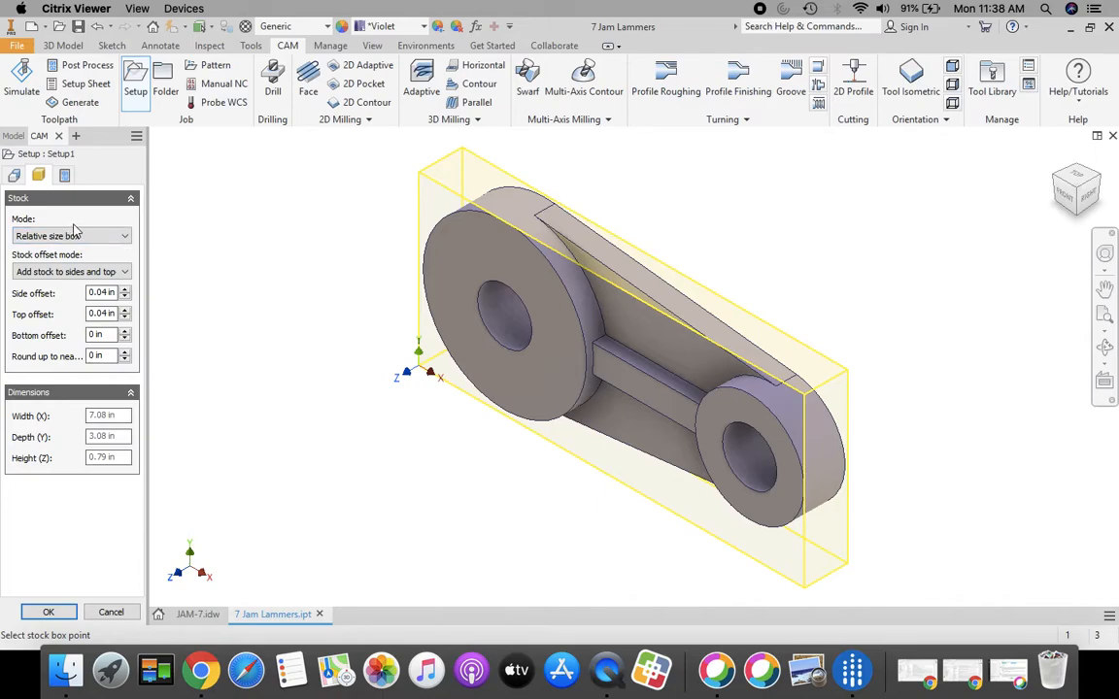
left_click(42, 239)
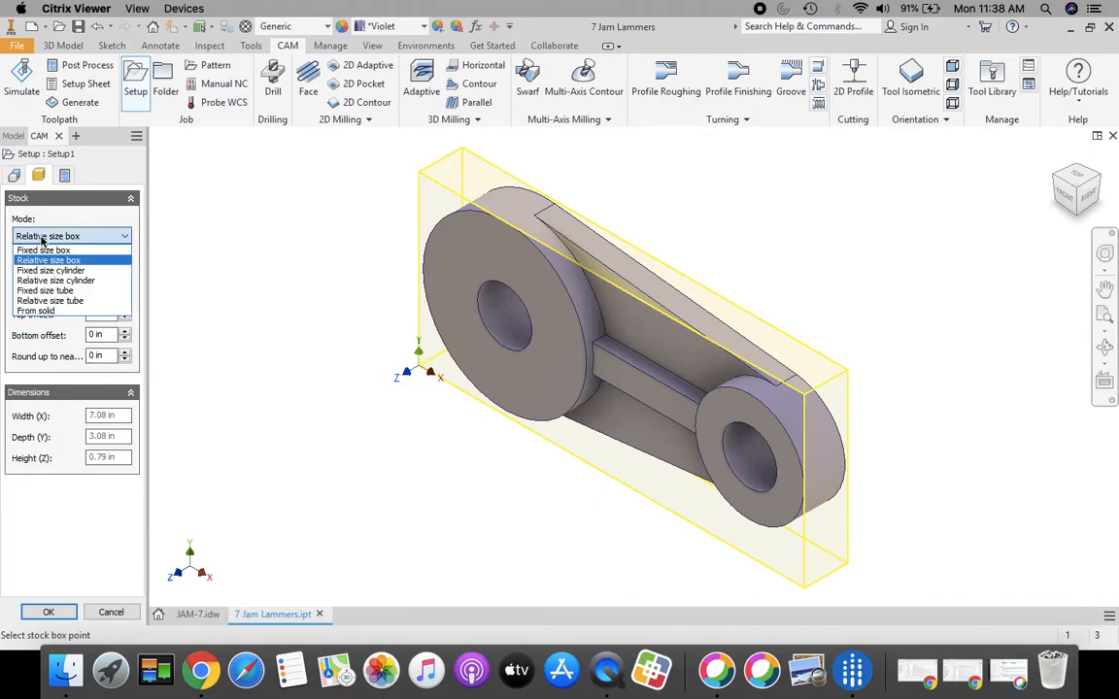
left_click(43, 251)
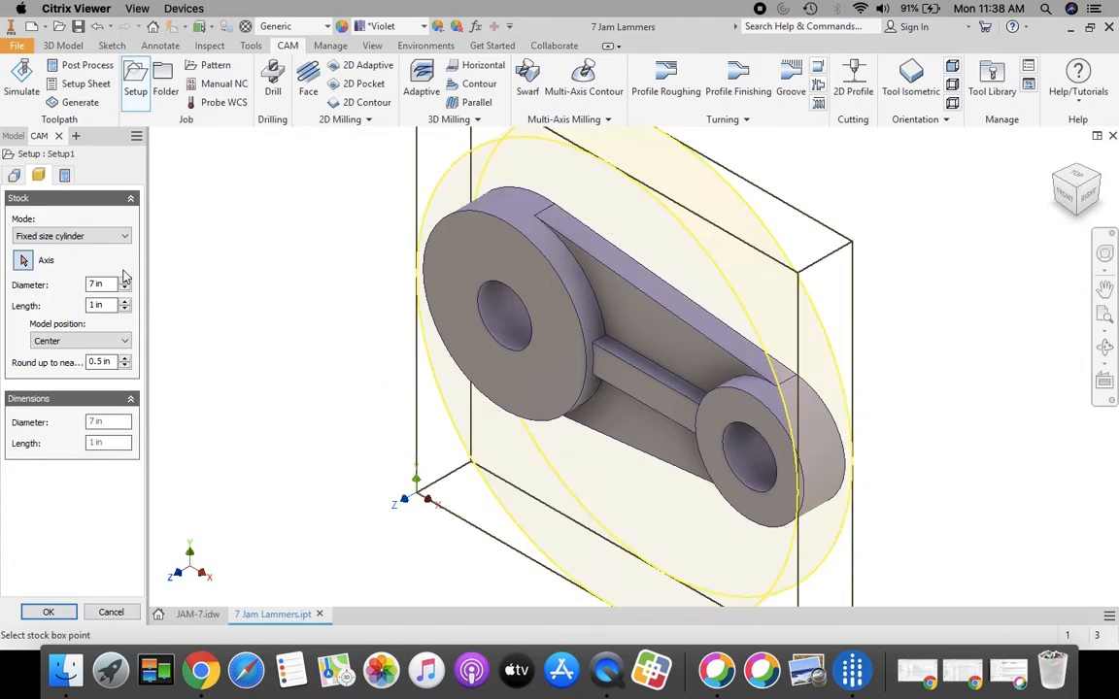
left_click(108, 243)
left_click(78, 223)
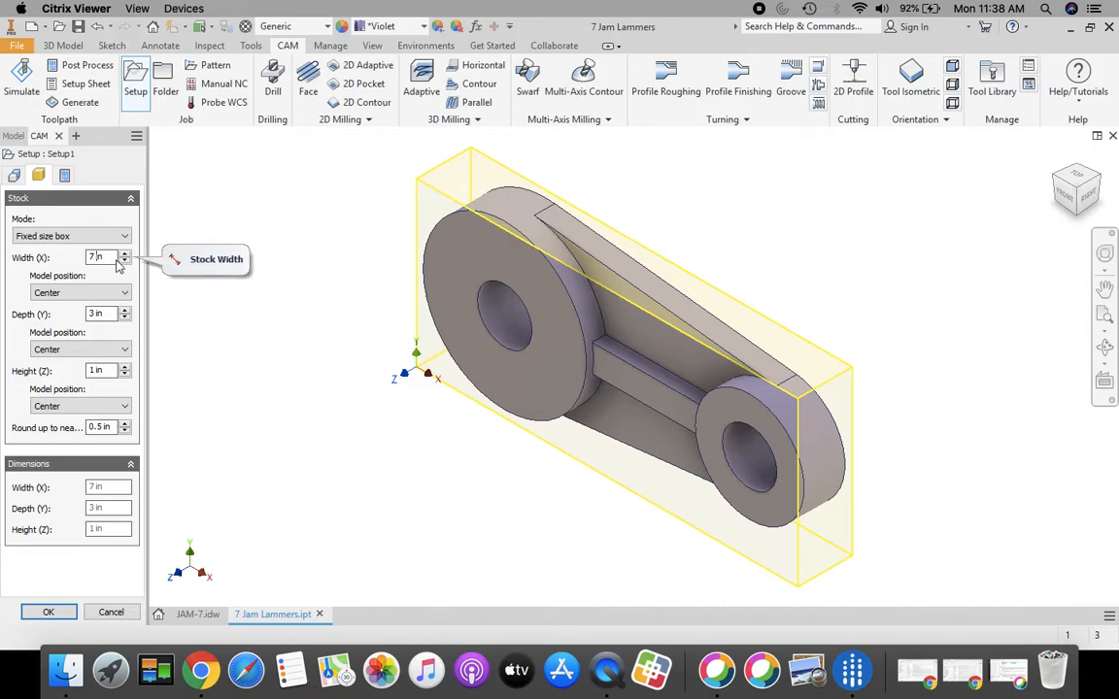
- Set the stock to 8 in width, 4 in depth and 0.75 in height
left_click_drag(107, 257, 84, 262)
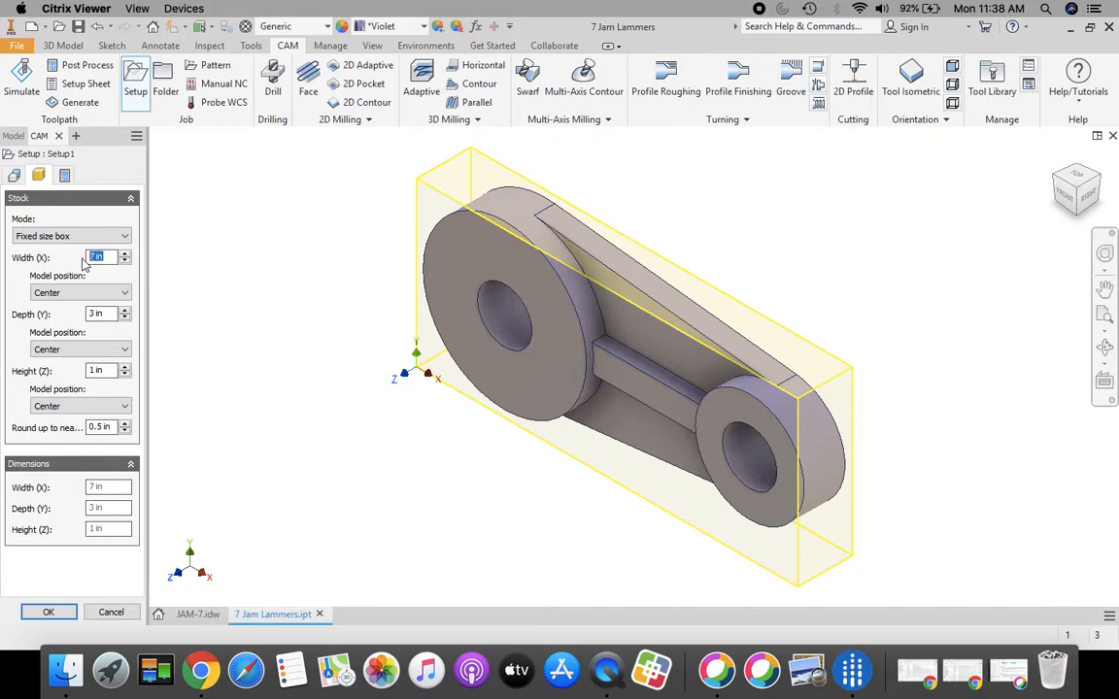
type("8")
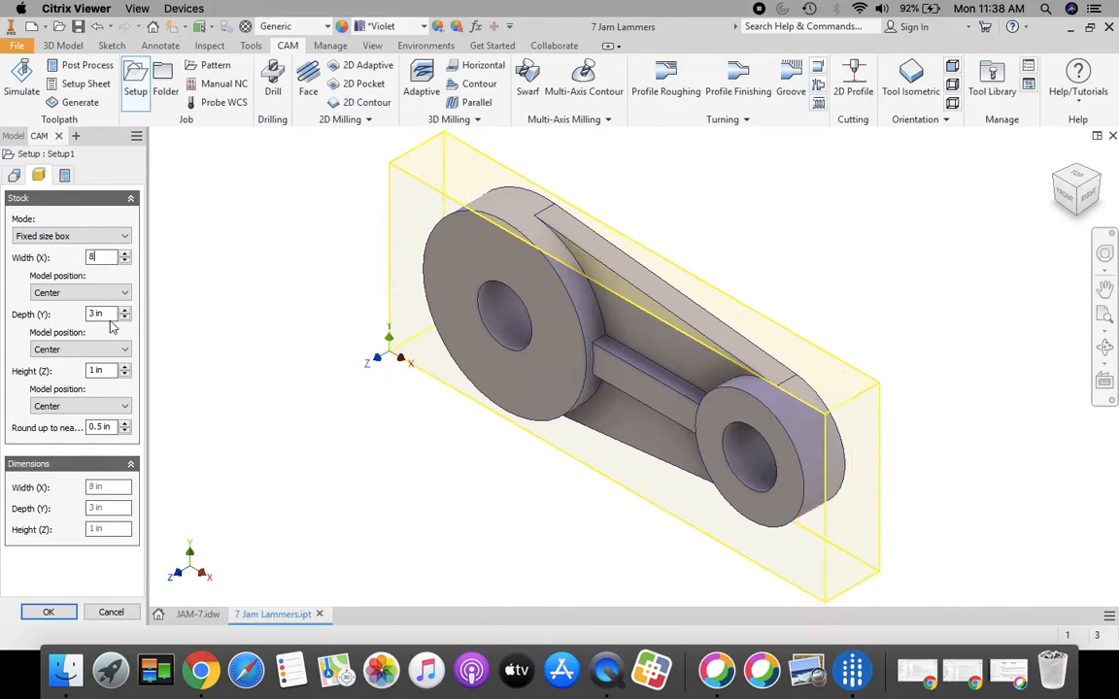
left_click_drag(110, 315, 78, 320)
type("4")
left_click_drag(109, 373, 64, 374)
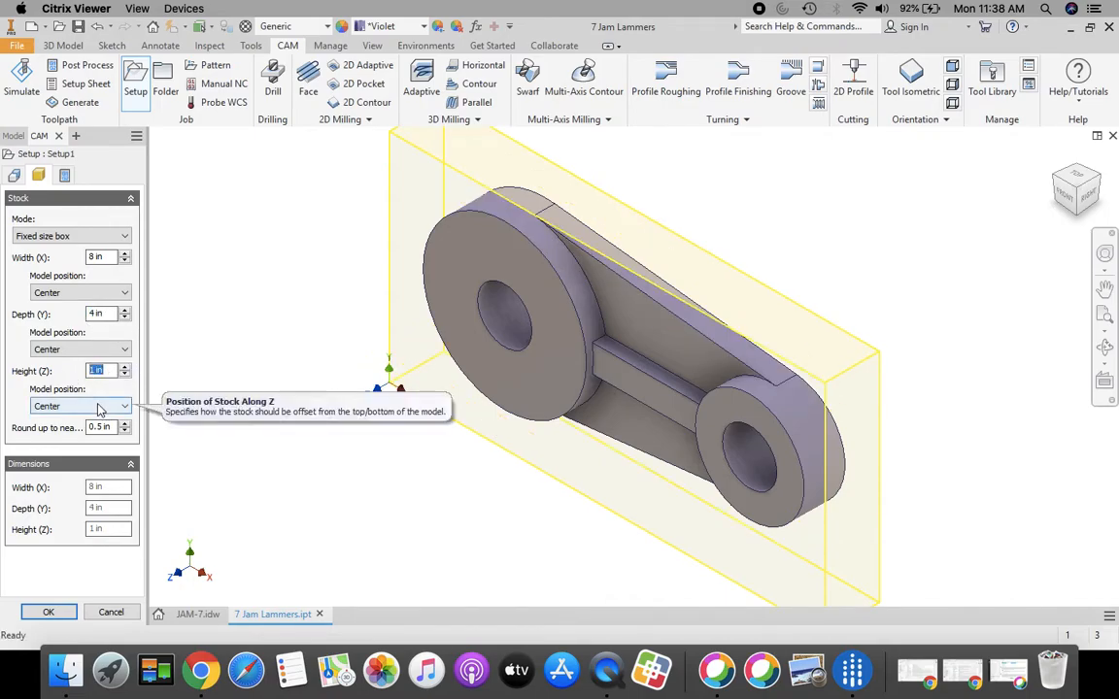
type(".75")
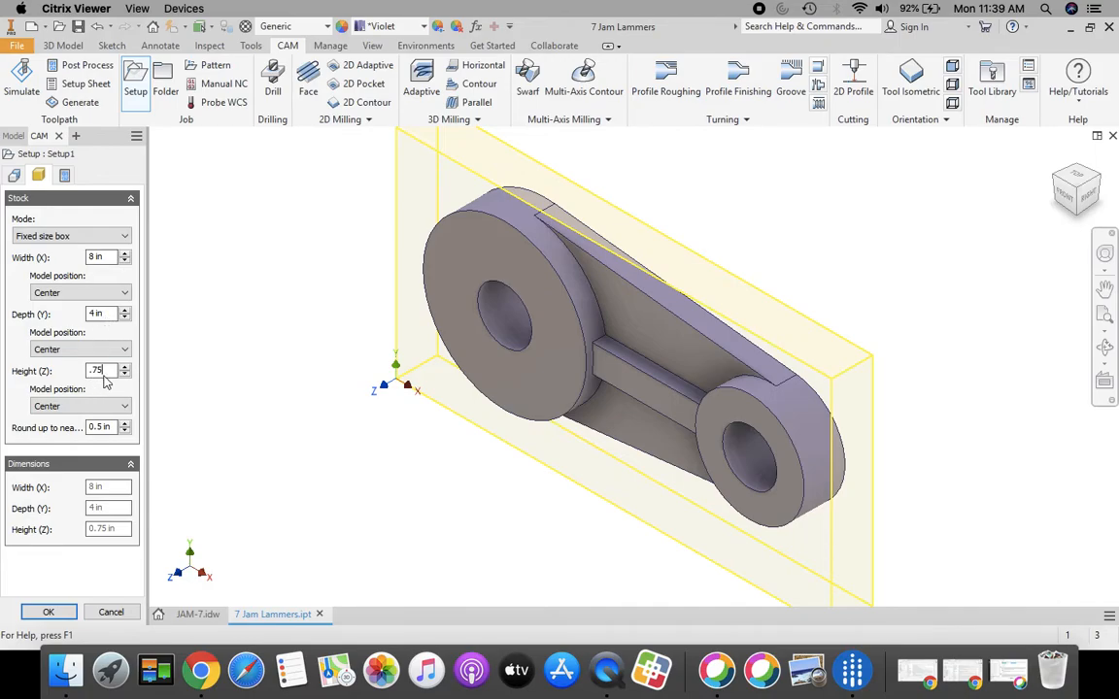
- Name the setup's program 7 JAM followed by the author's surname, and finish the setup
left_click(64, 173)
left_click_drag(58, 238, 1, 241)
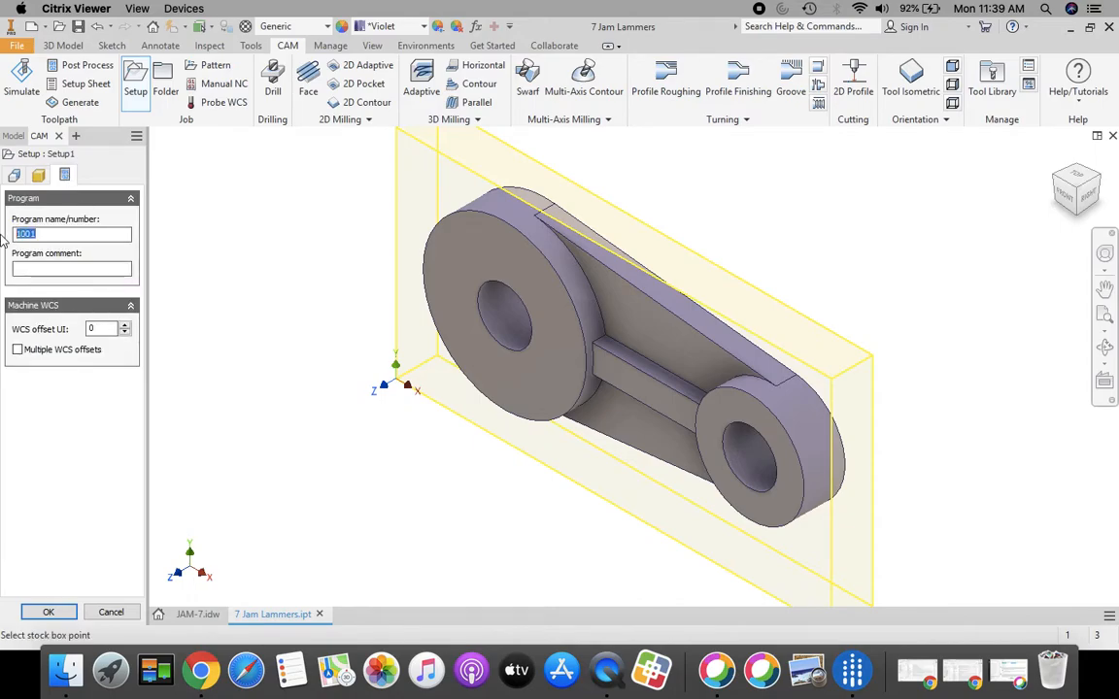
type("7 JAM Lammers")
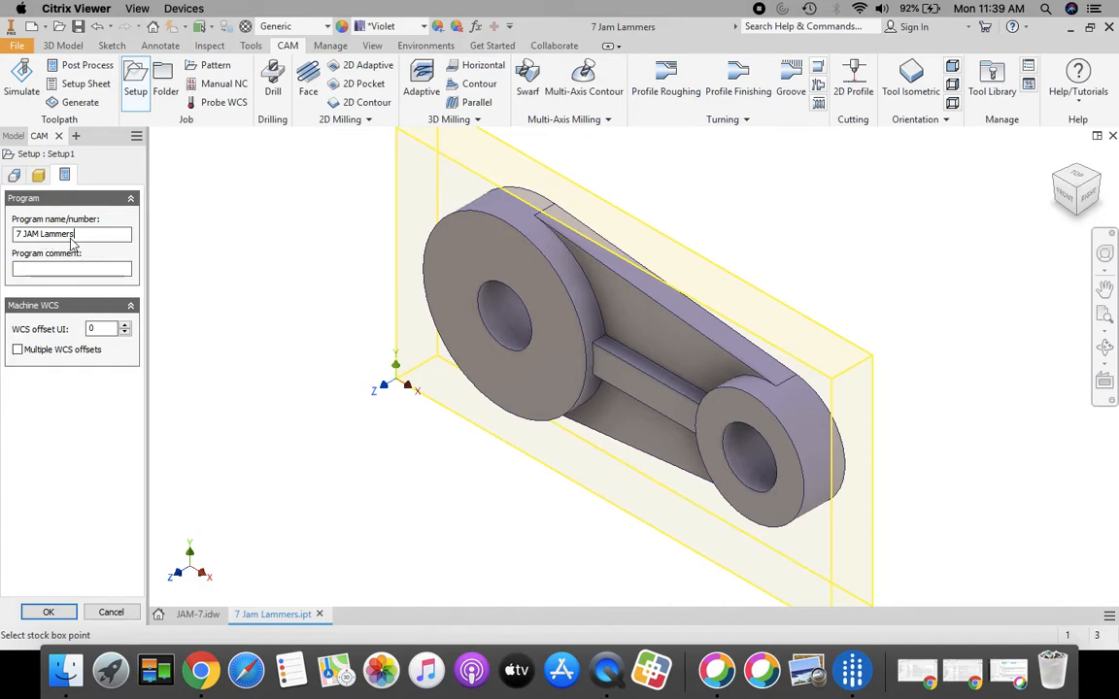
left_click(45, 610)
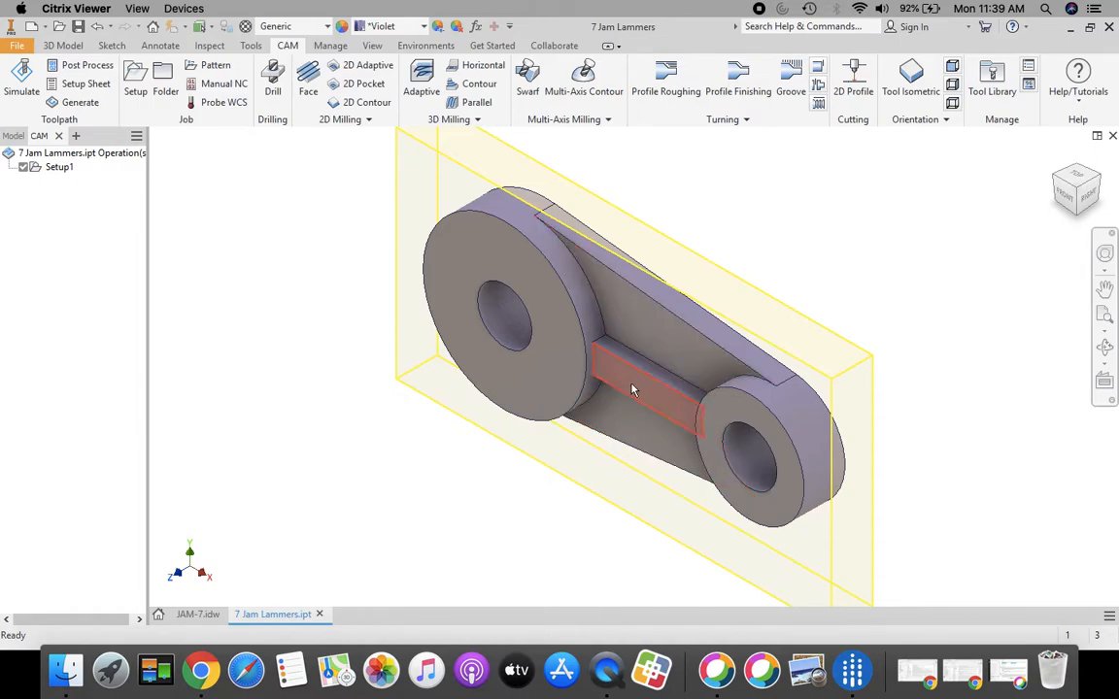
- Start a 2D Pocket operation and assign it the #2 1/4" flat end mill from the Butler MS Tool Library
left_click(361, 85)
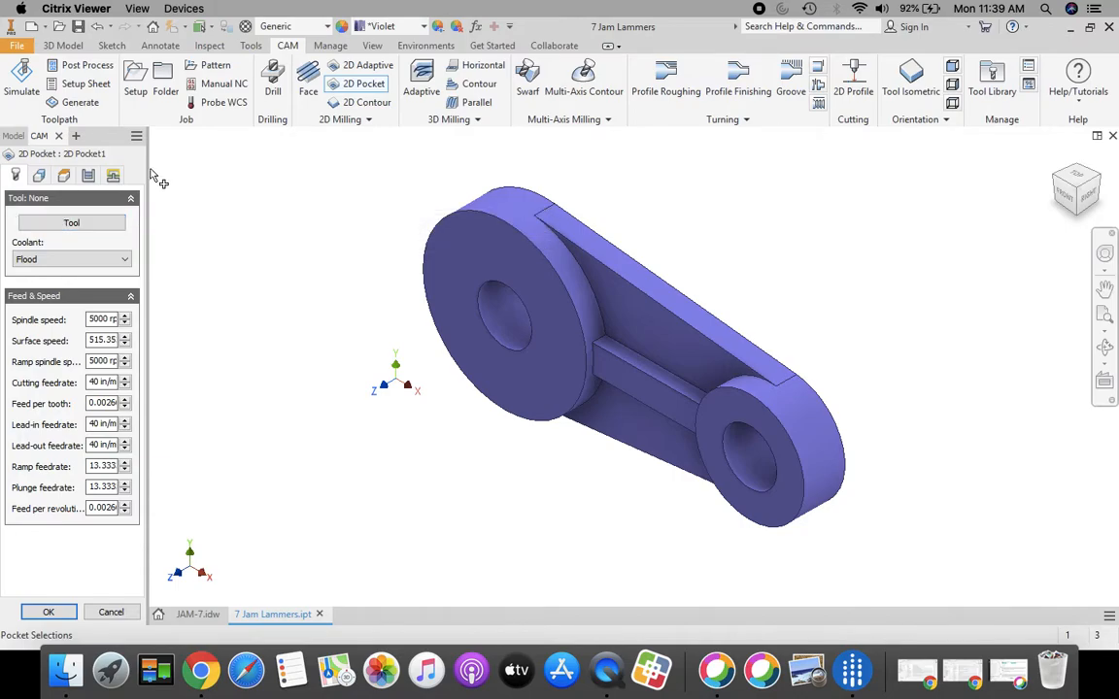
left_click_drag(147, 169, 102, 170)
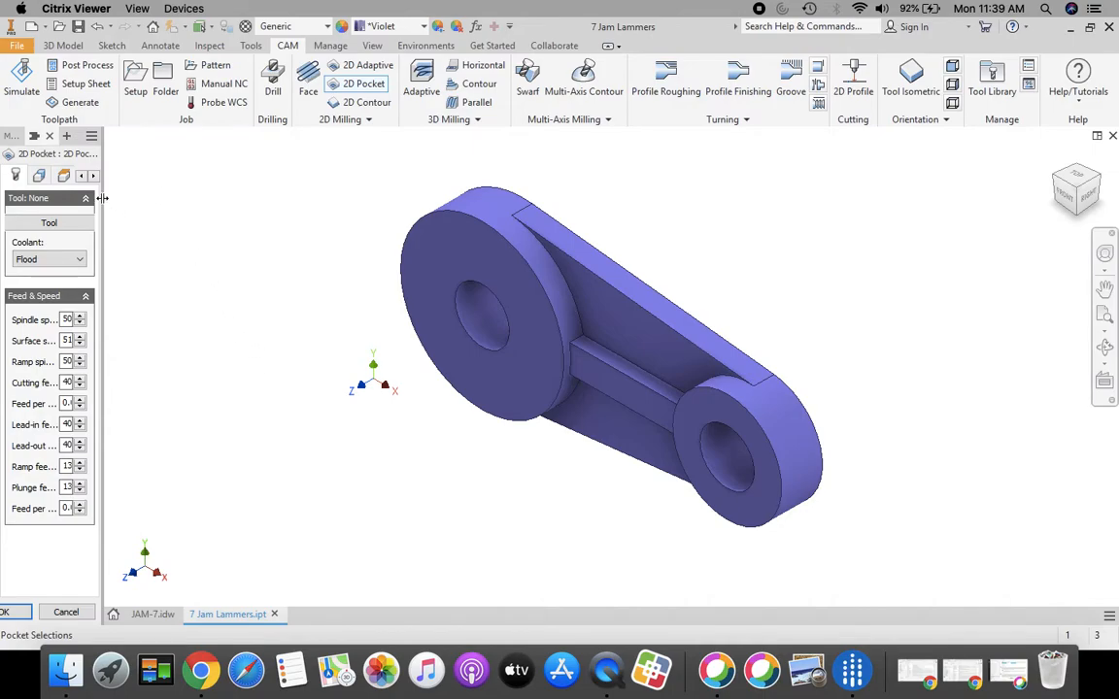
left_click_drag(102, 197, 120, 224)
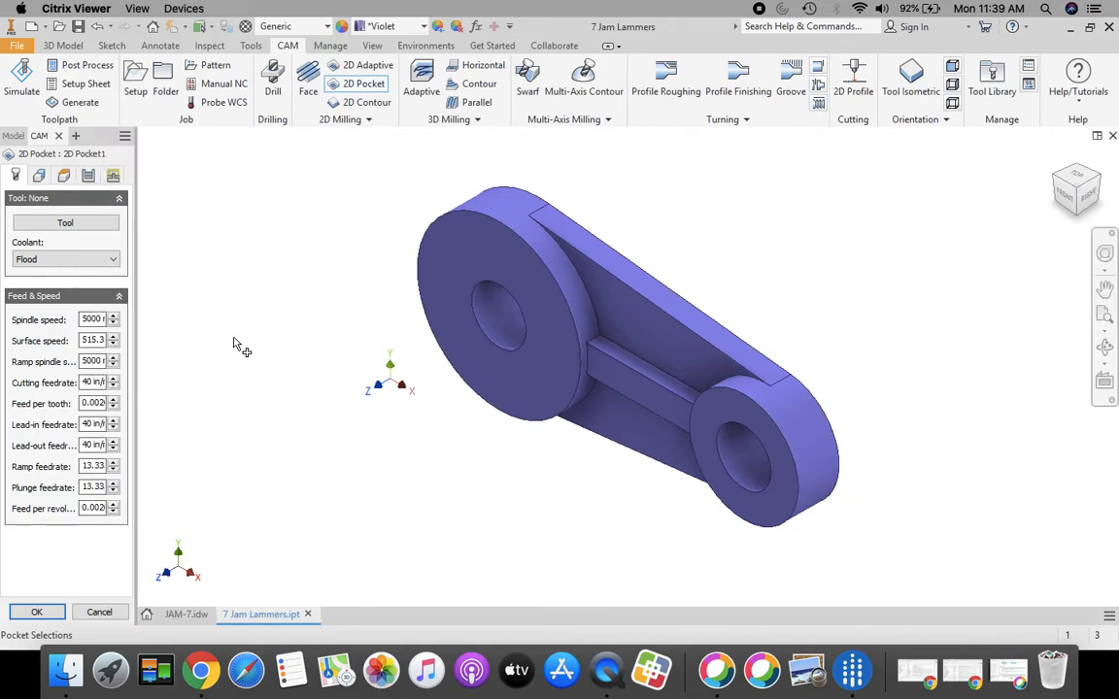
left_click_drag(135, 244, 144, 248)
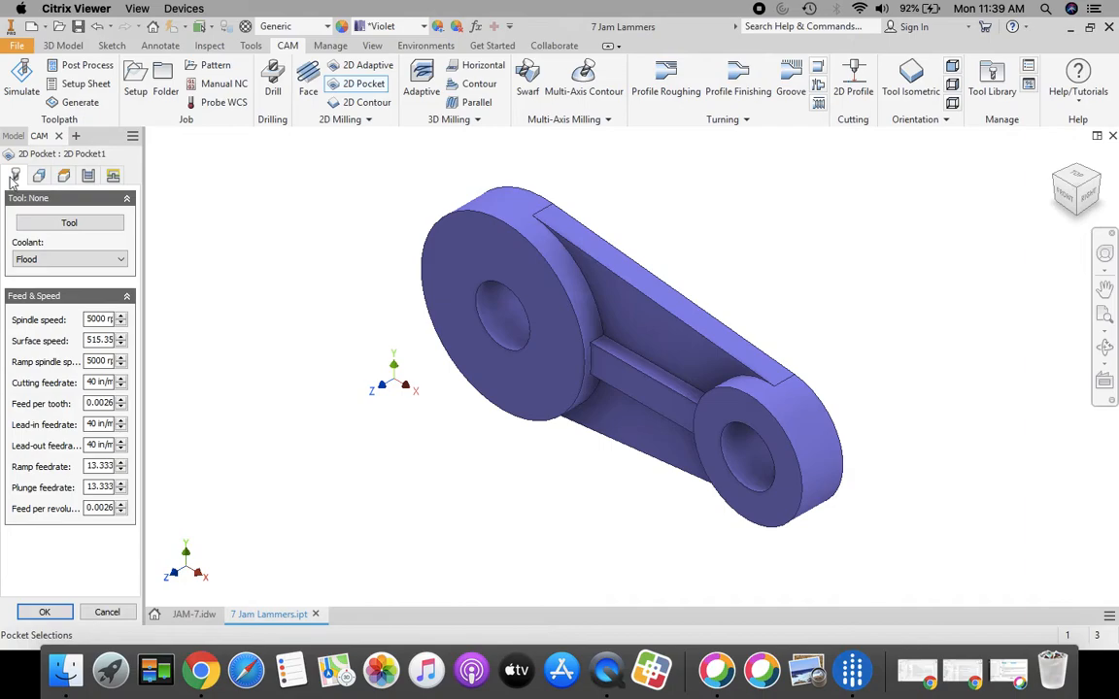
left_click(68, 224)
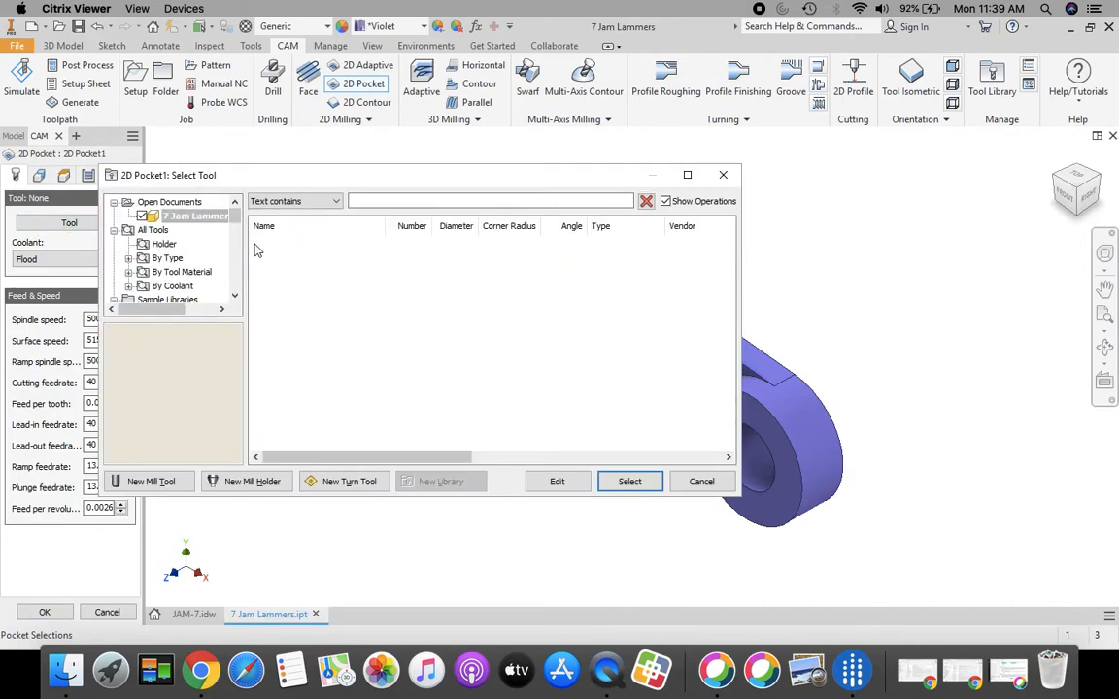
left_click_drag(236, 217, 236, 227)
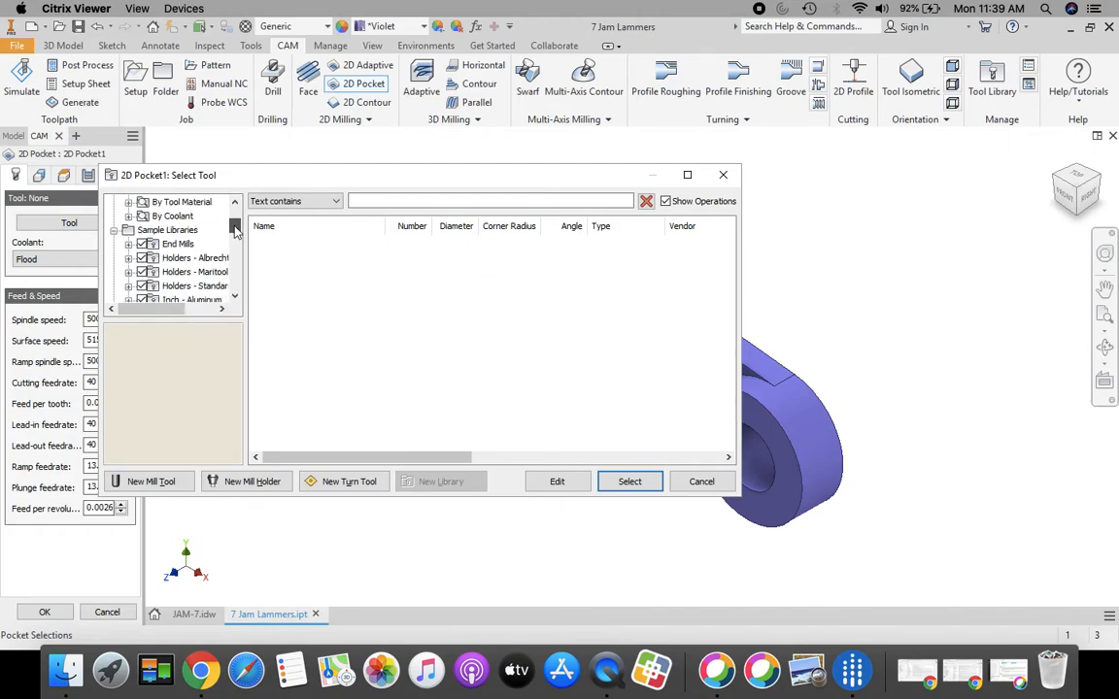
left_click(179, 244)
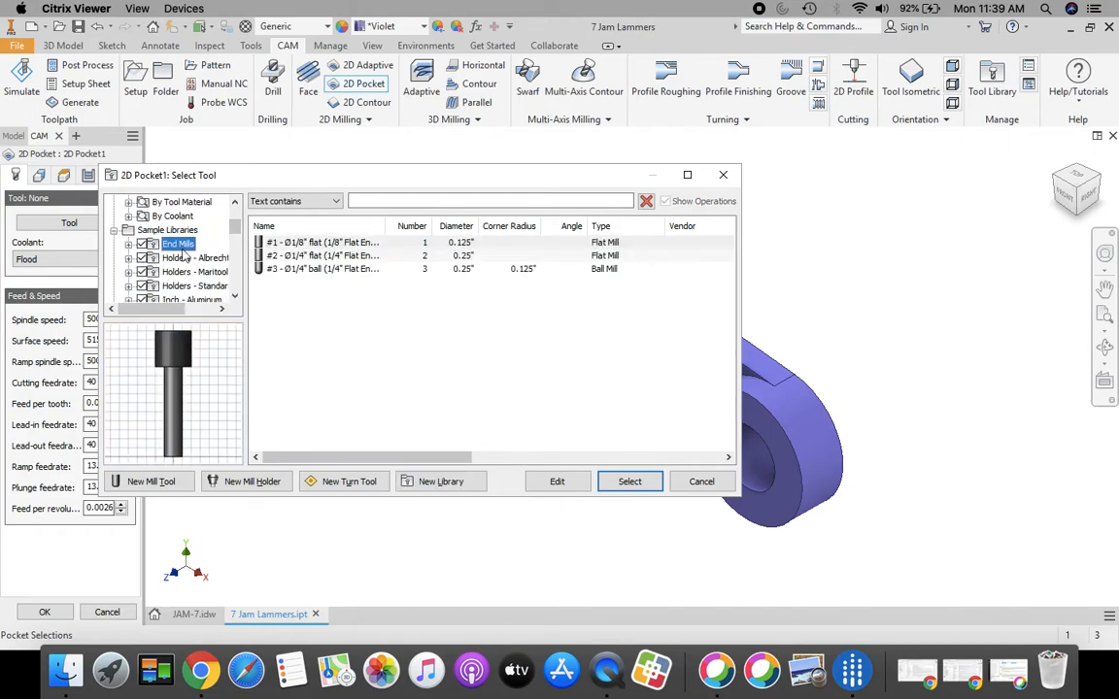
left_click(296, 256)
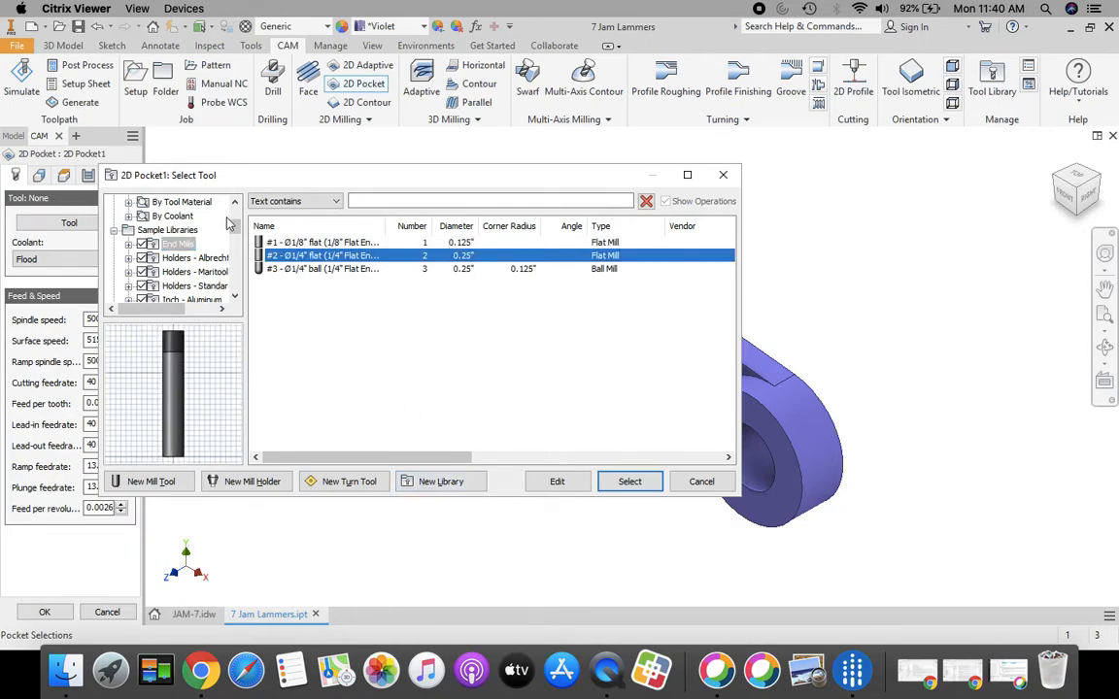
scroll(214, 206, "down", 10)
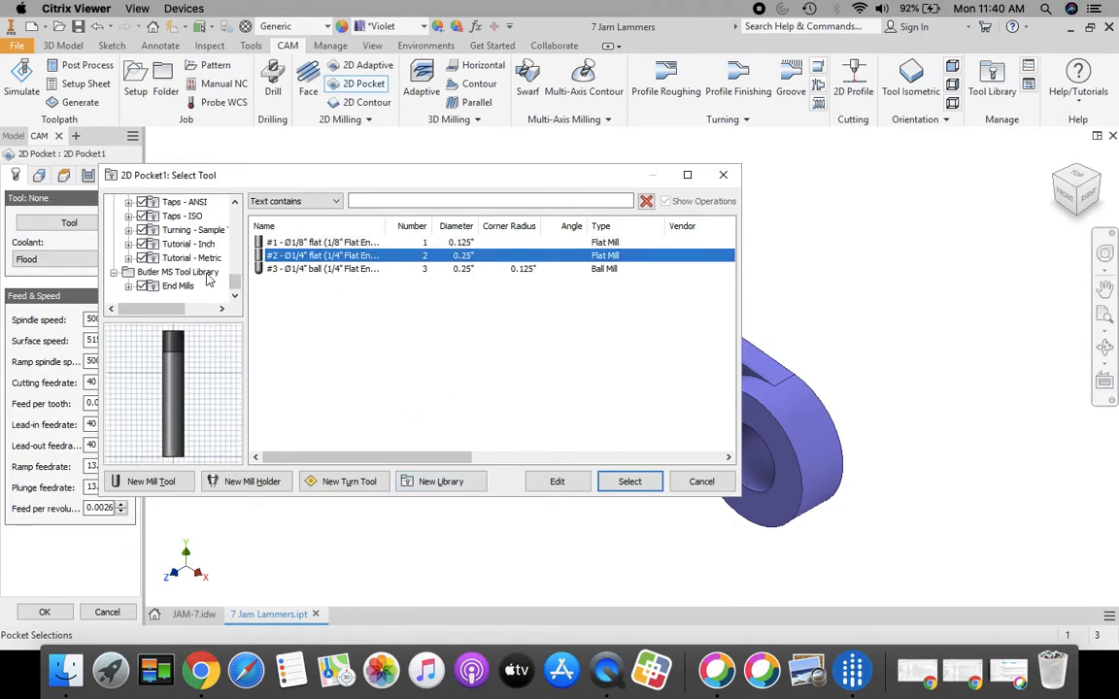
left_click(177, 272)
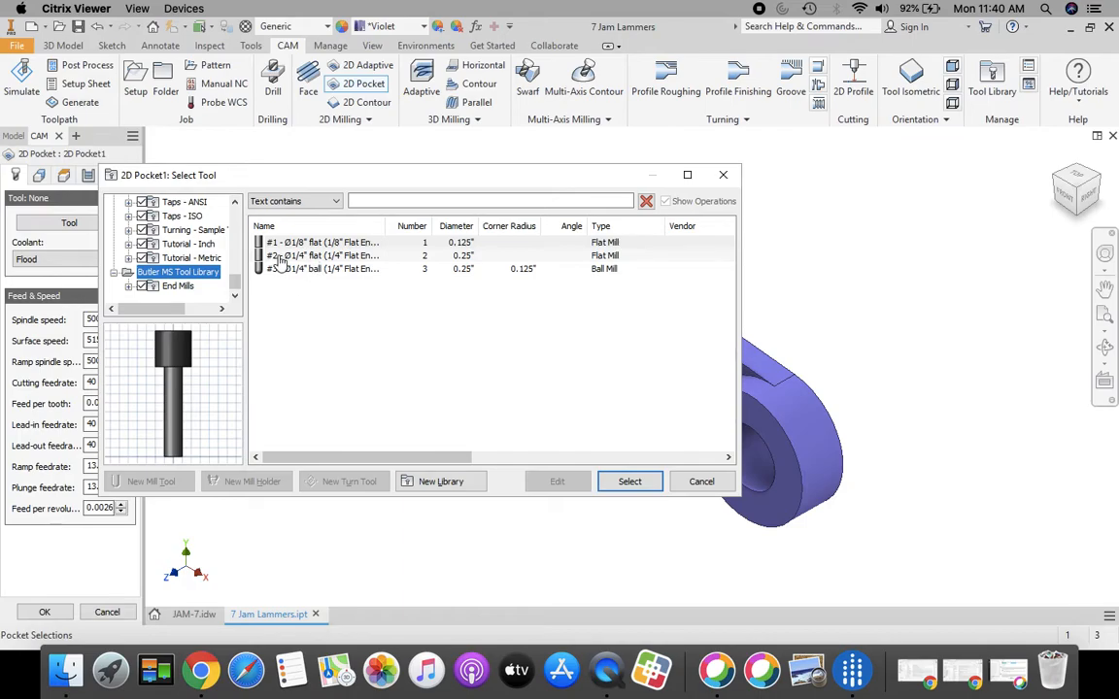
left_click(311, 255)
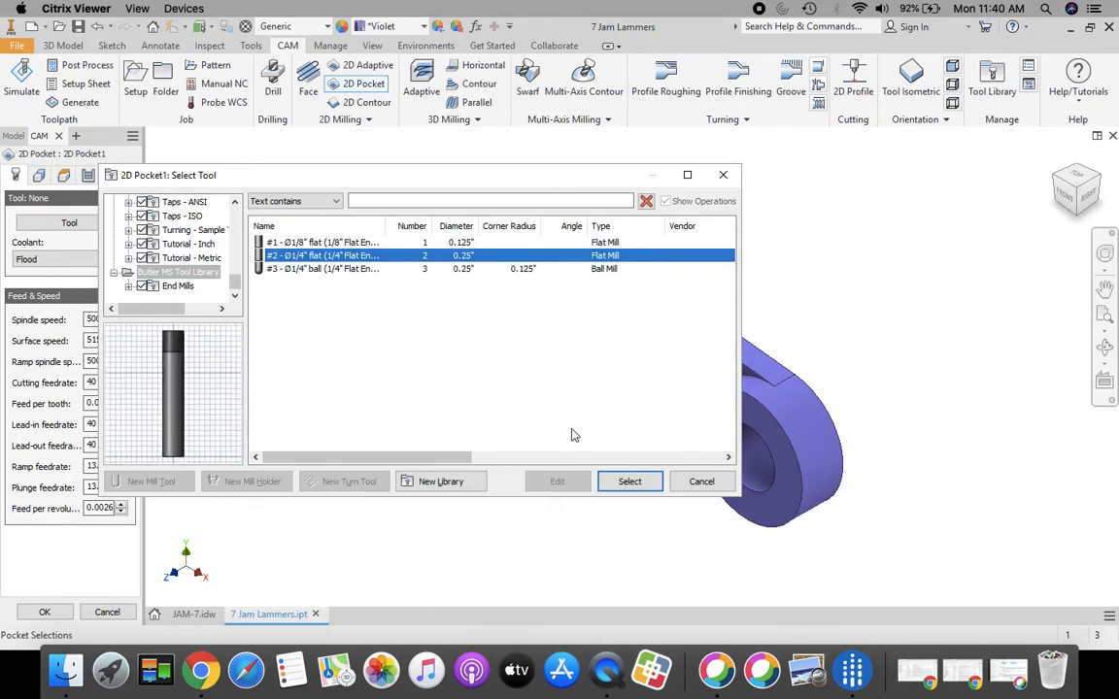
left_click(636, 482)
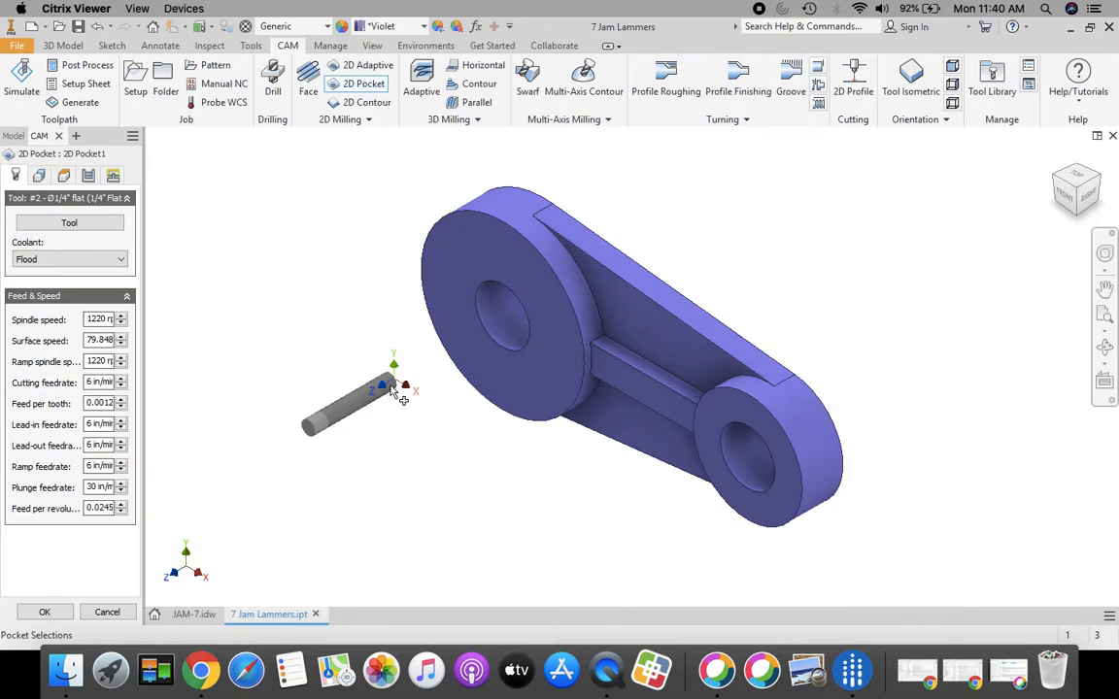
- Choose the two recessed web faces and the raised rib's front face between the bosses as the pocket selections
left_click(38, 176)
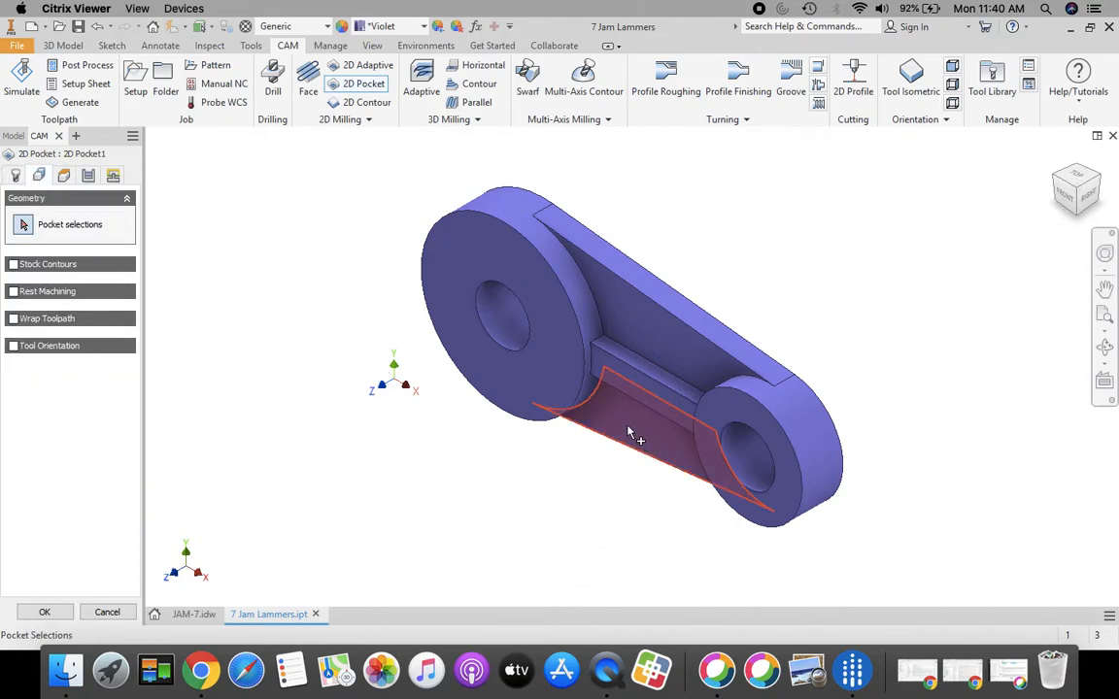
left_click(627, 432)
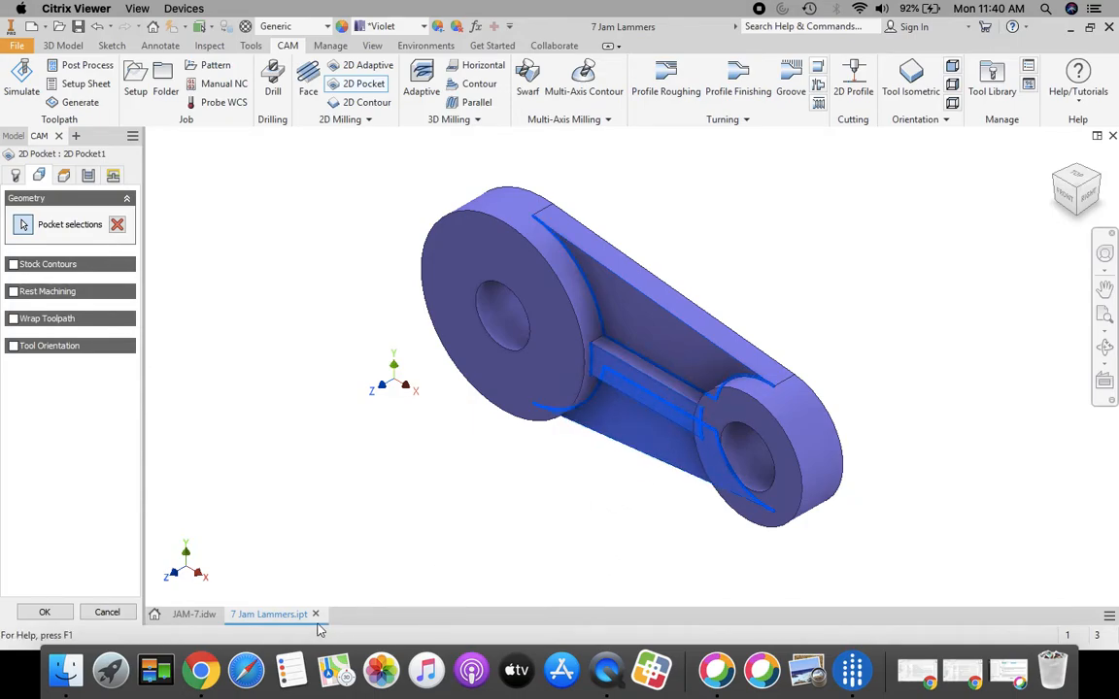
- Reference the pocket's clearance, retract and feed heights to the model top, with the clearance offset at 0.2 in
left_click(640, 366)
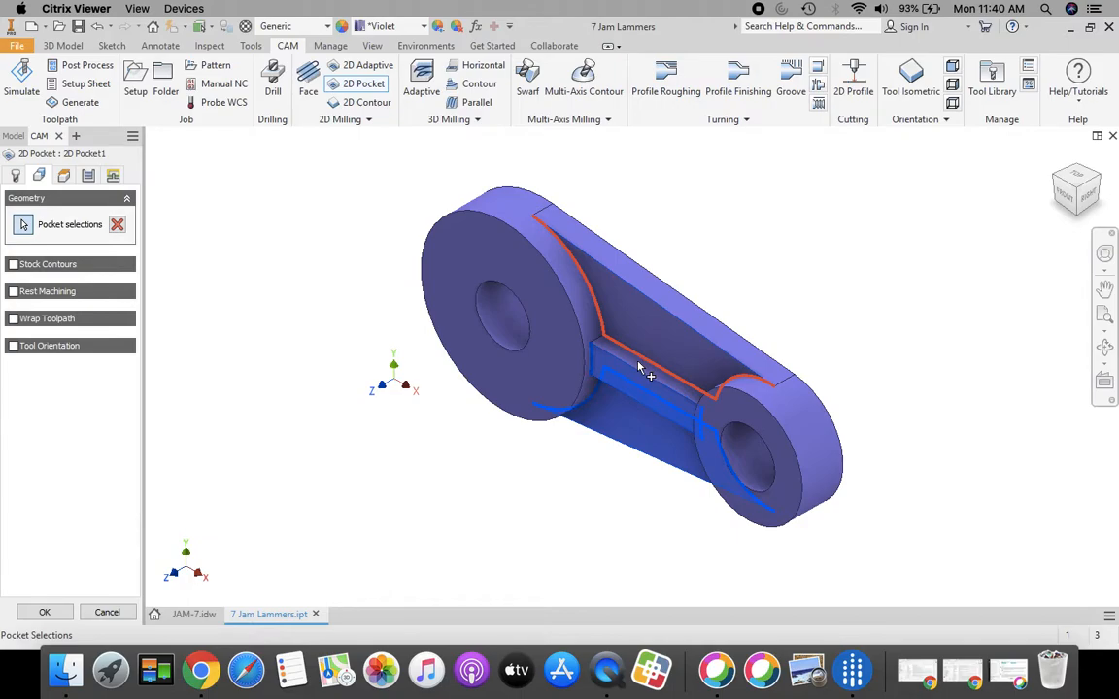
left_click(64, 176)
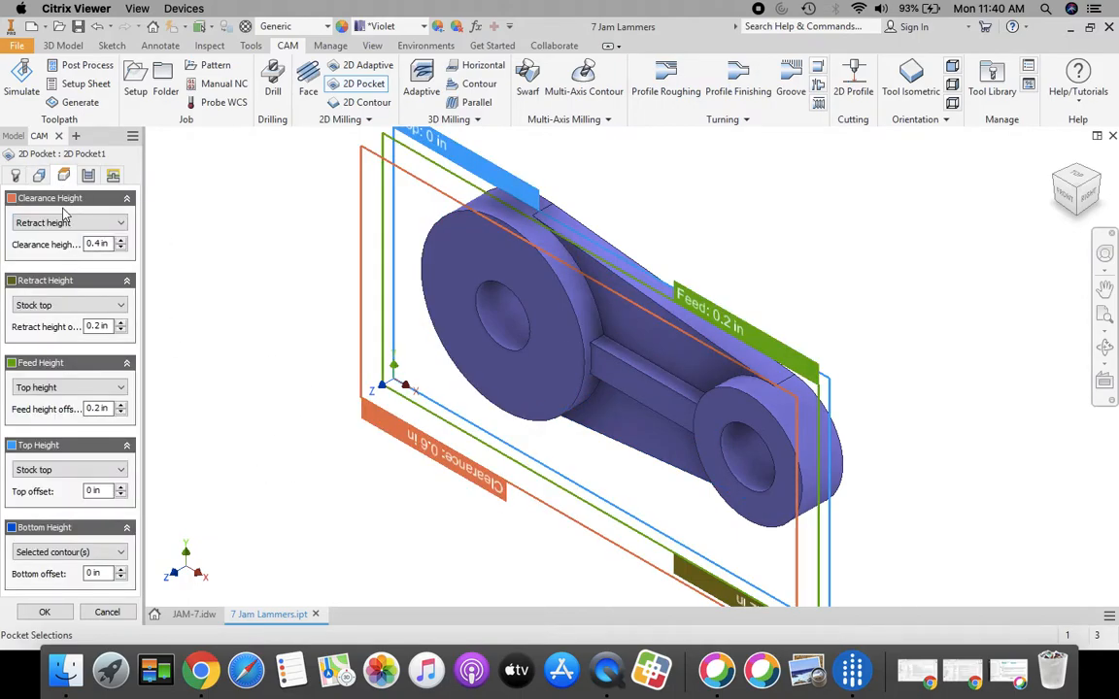
left_click(107, 222)
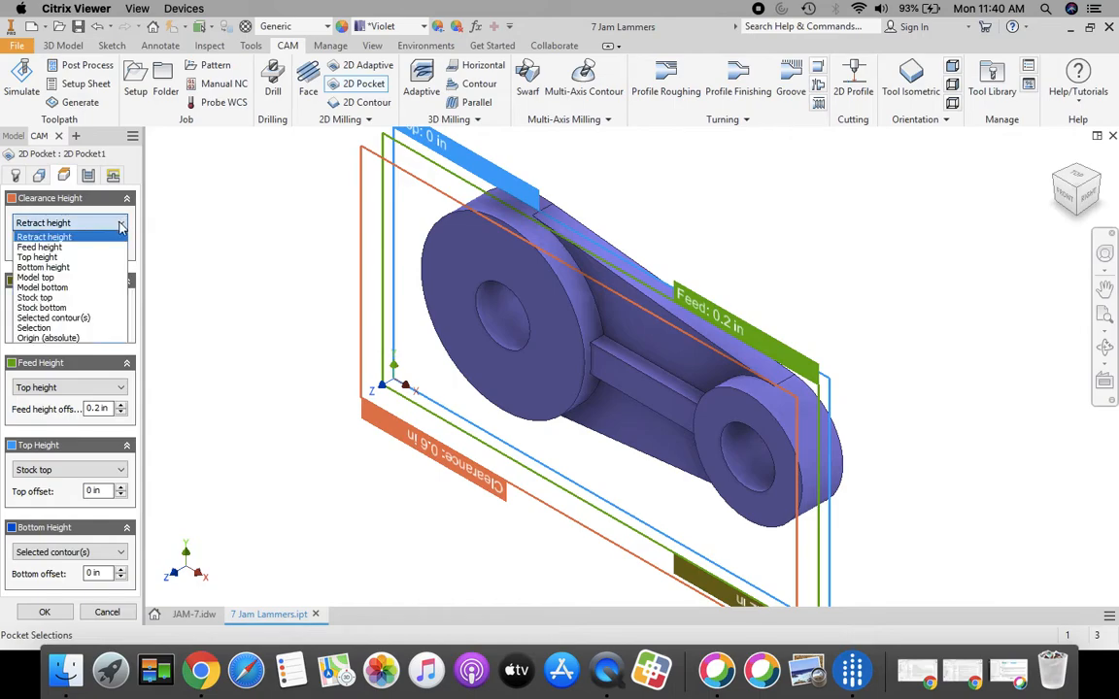
left_click(58, 277)
left_click(122, 248)
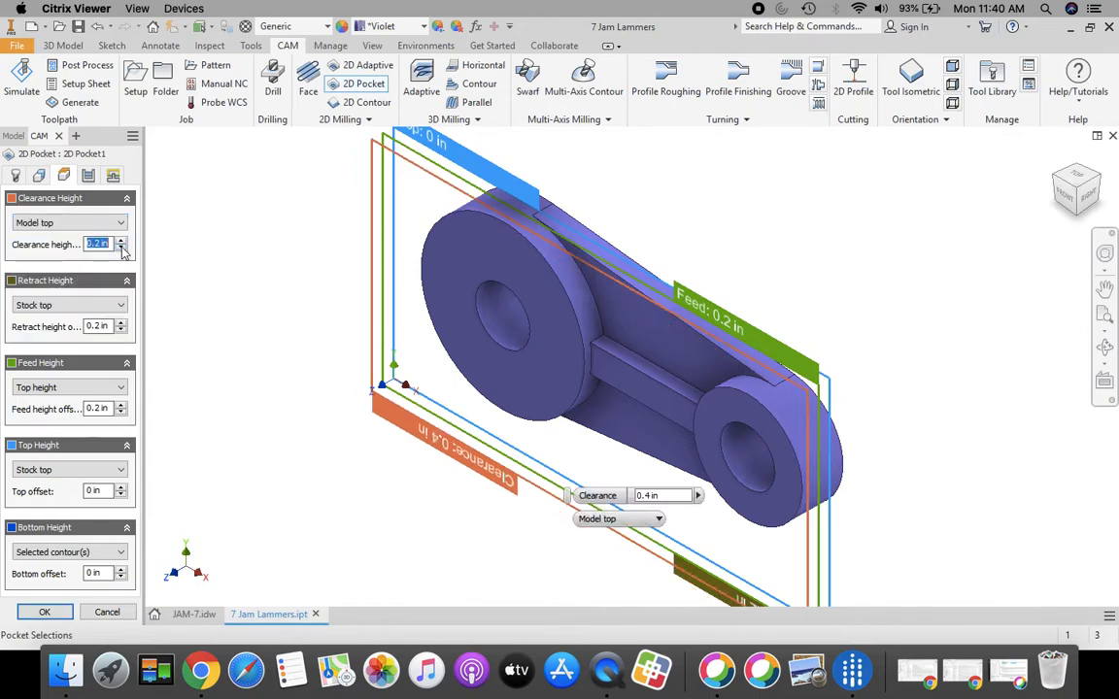
left_click(79, 307)
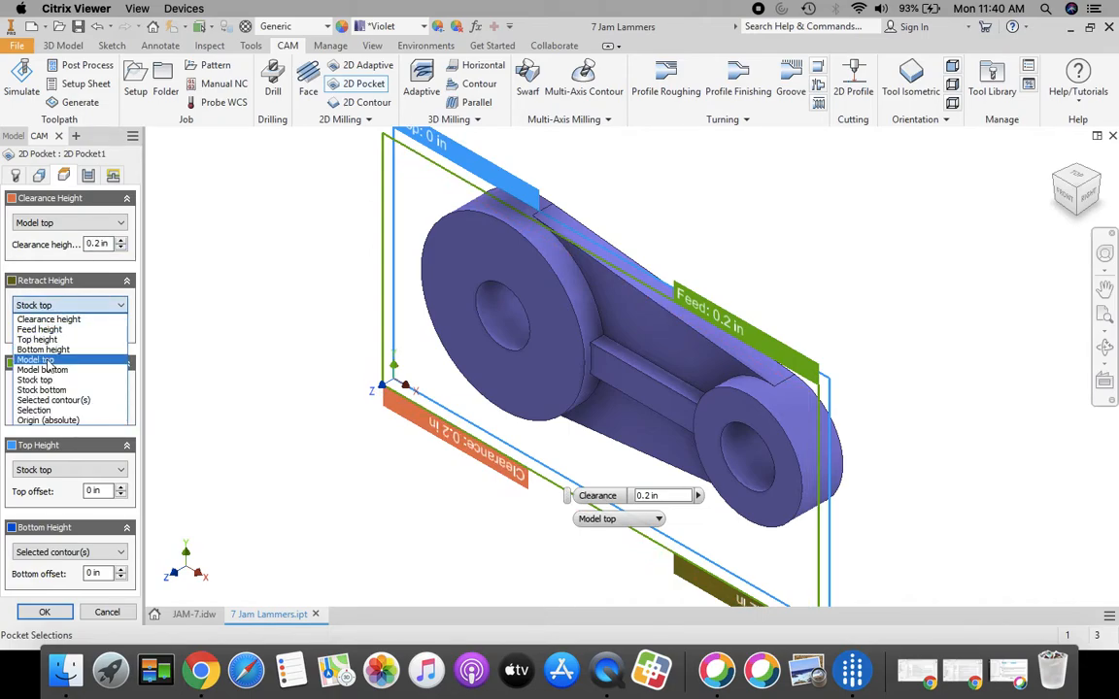
left_click(35, 360)
left_click(43, 387)
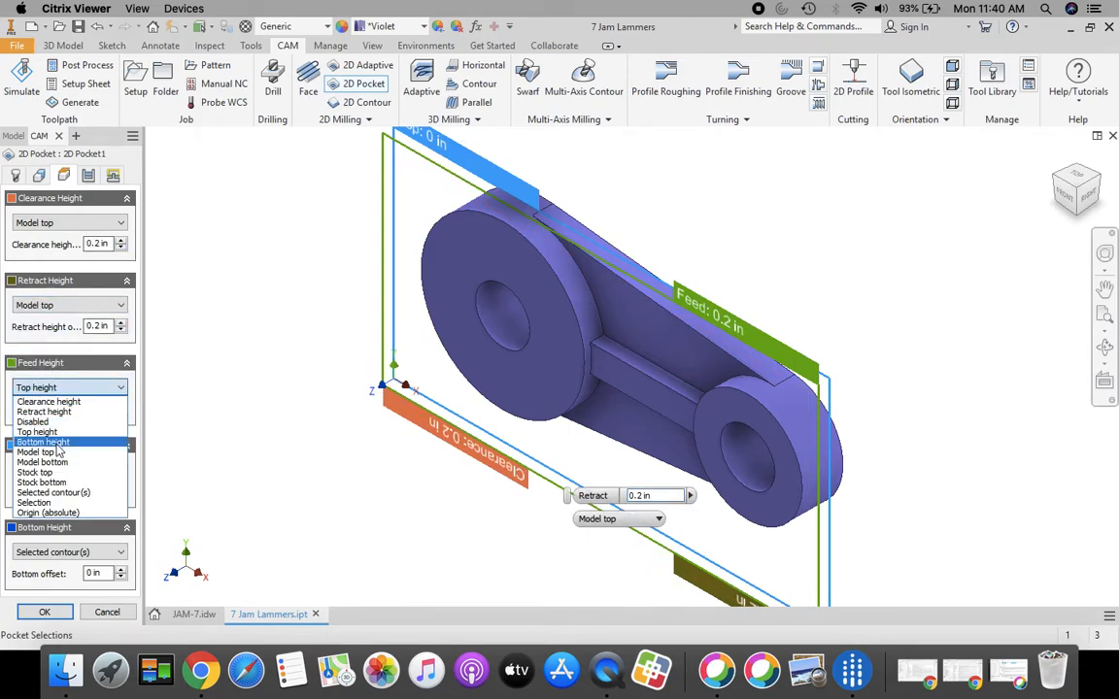
left_click(57, 451)
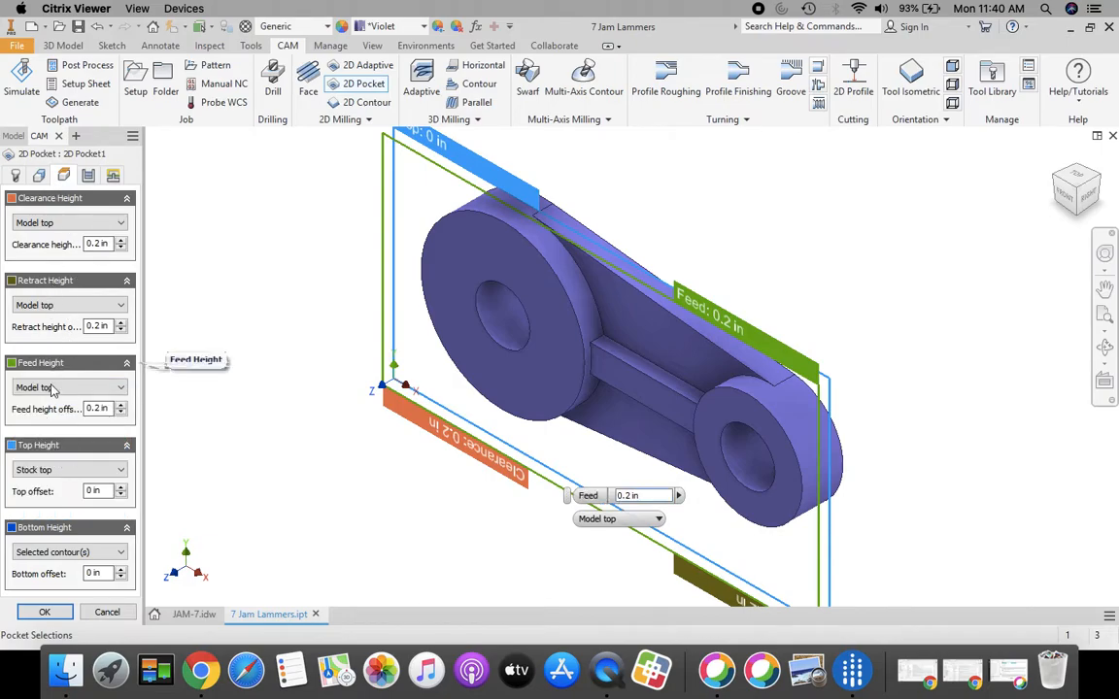
- Enable multiple depths with a maximum roughing stepdown of 0.25 in and turn off stock to leave
left_click(87, 177)
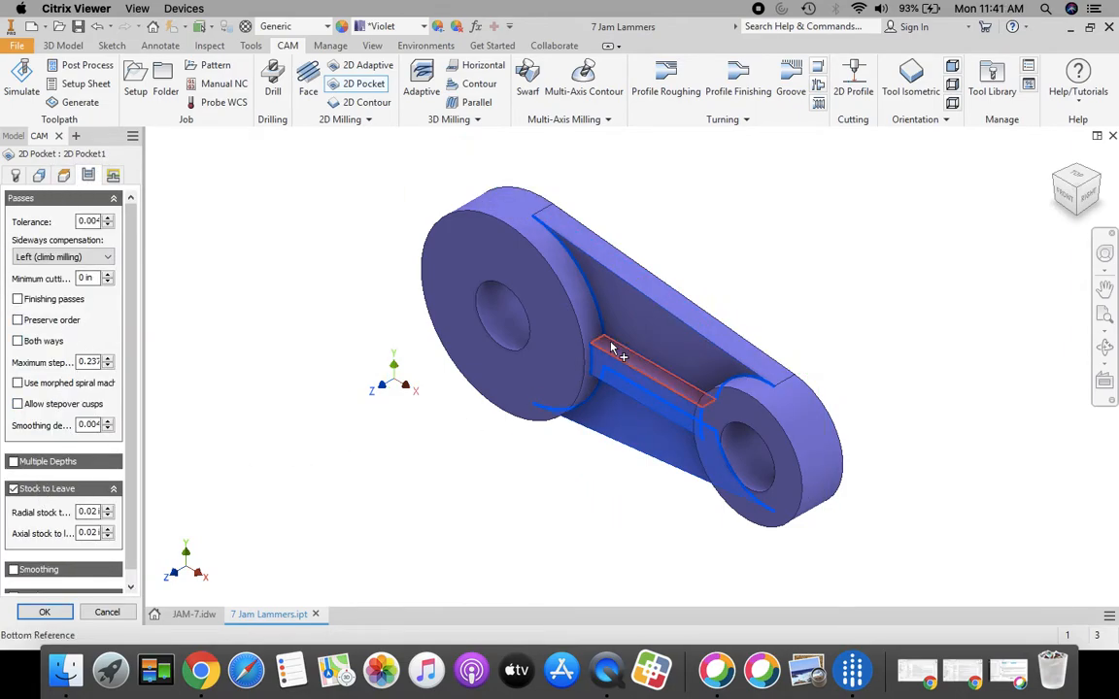
left_click(14, 462)
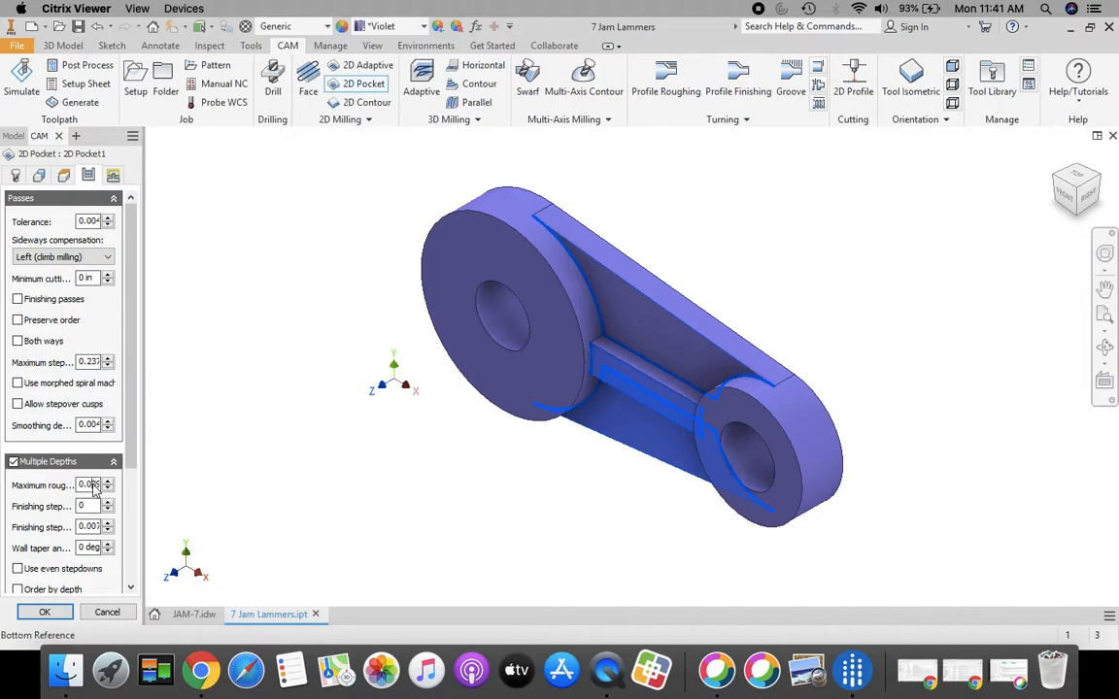
type(".25")
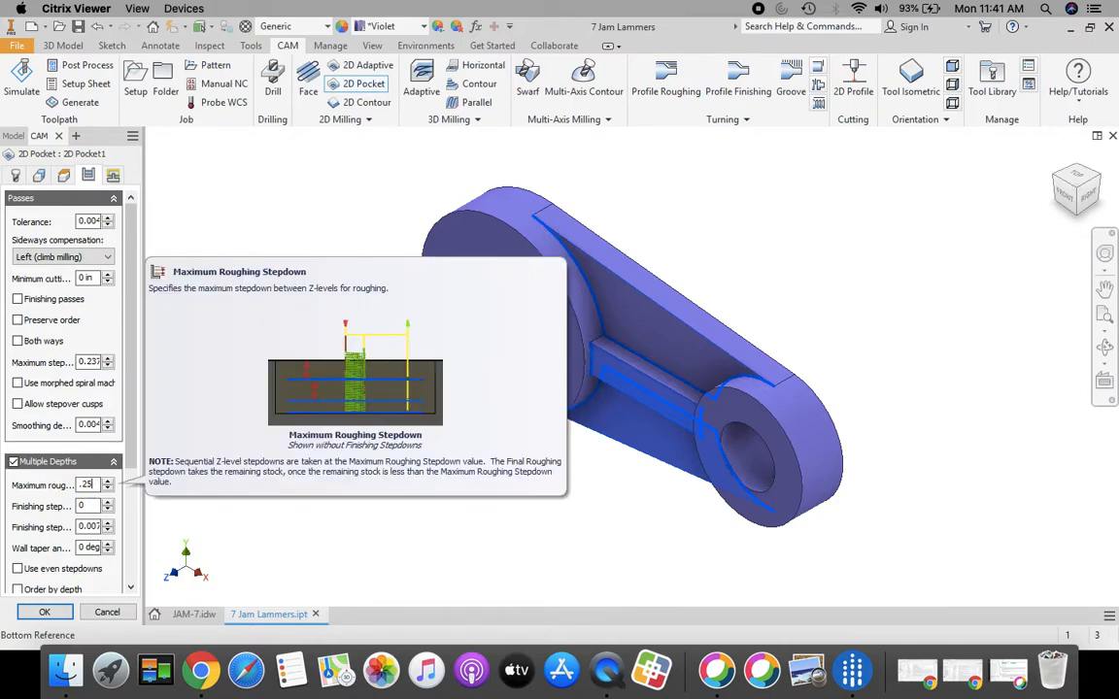
left_click_drag(134, 398, 138, 509)
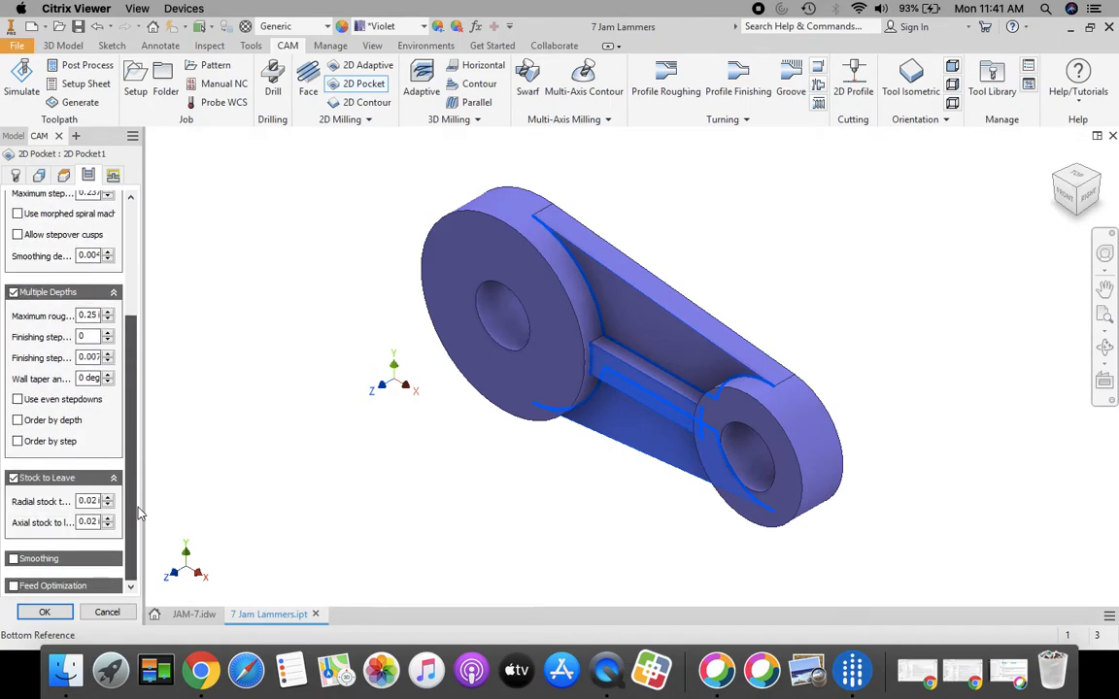
left_click(12, 479)
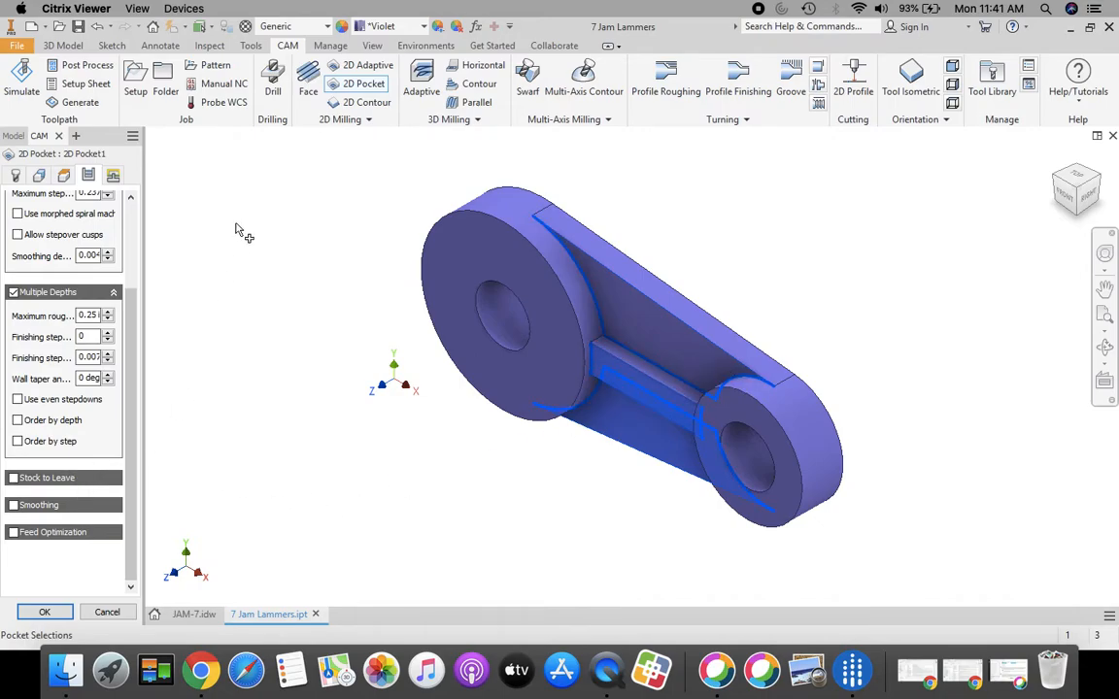
- Disable lead-in and lead-out, set the ramp type to Plunge, and finish the first pocket operation
left_click(113, 178)
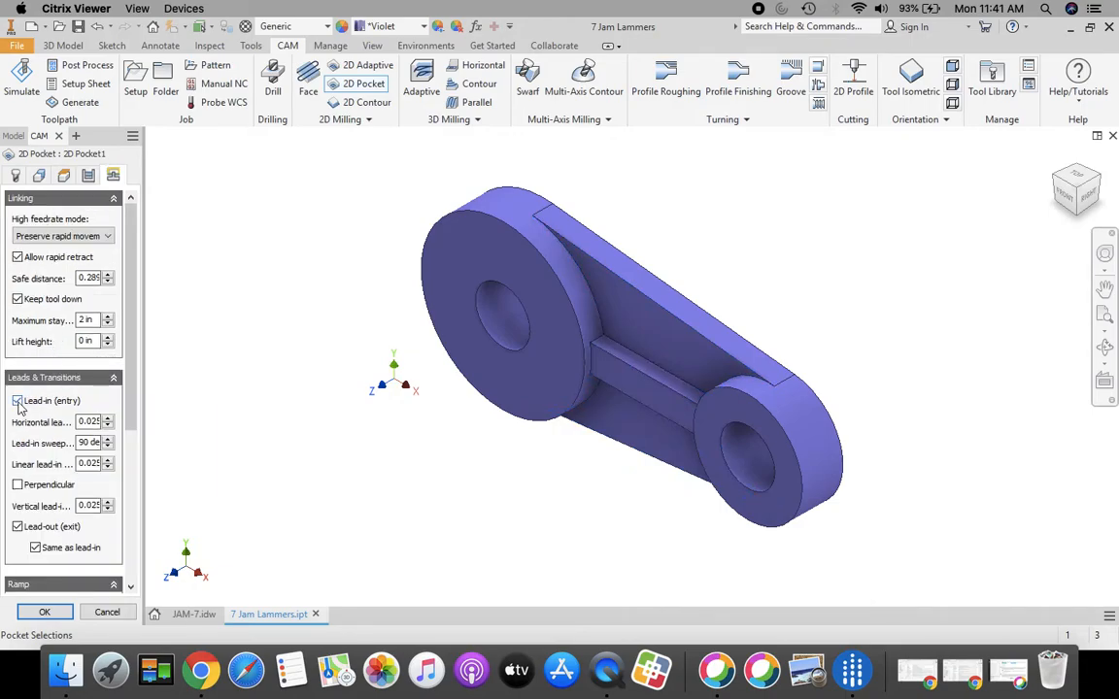
left_click(17, 401)
left_click(17, 421)
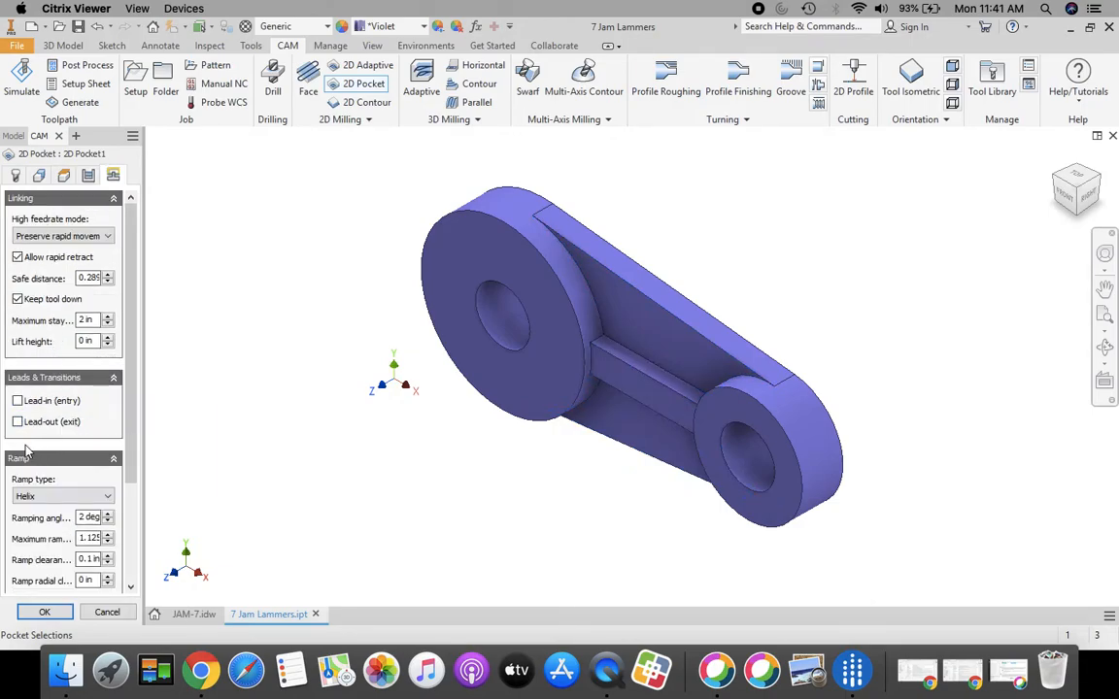
left_click(43, 498)
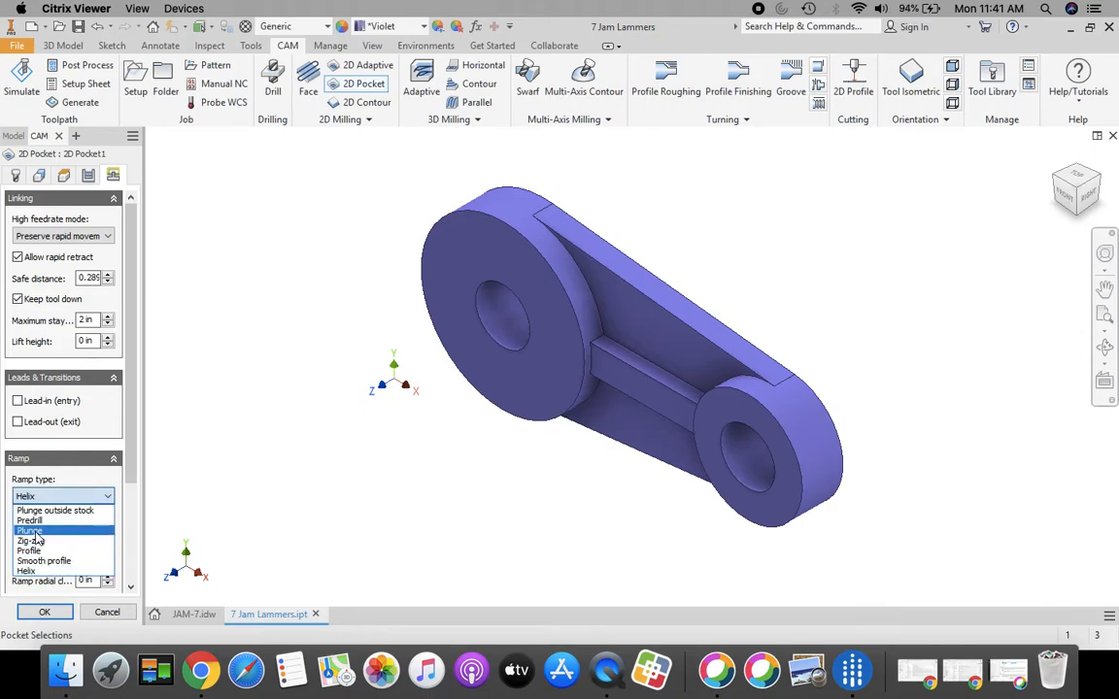
left_click(33, 532)
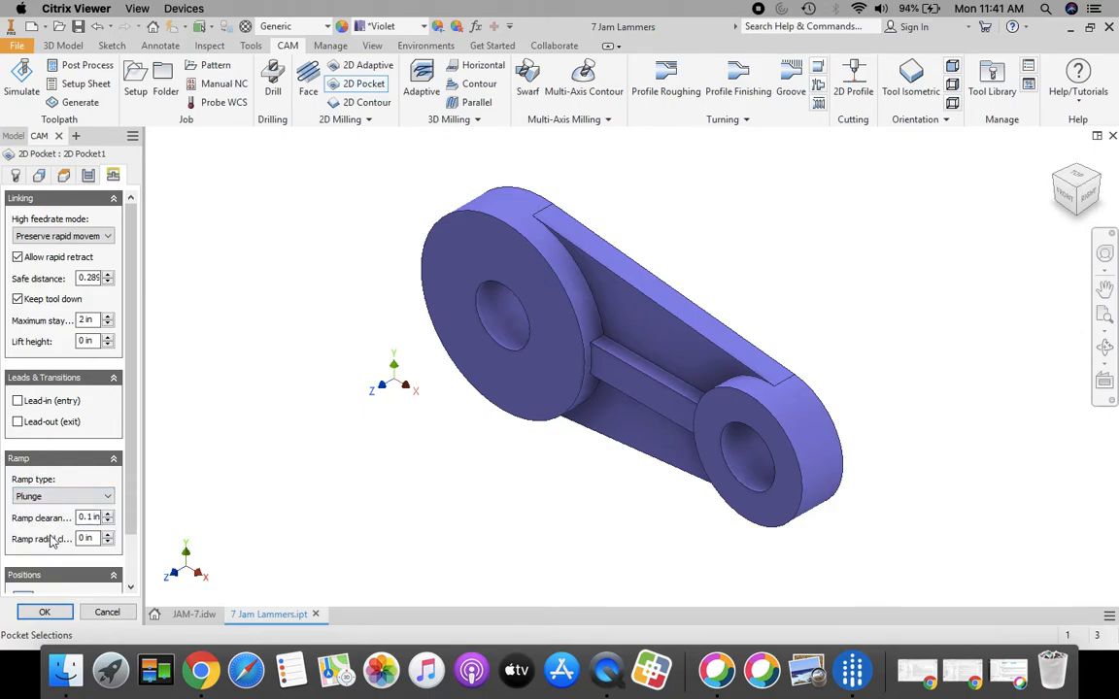
left_click(42, 613)
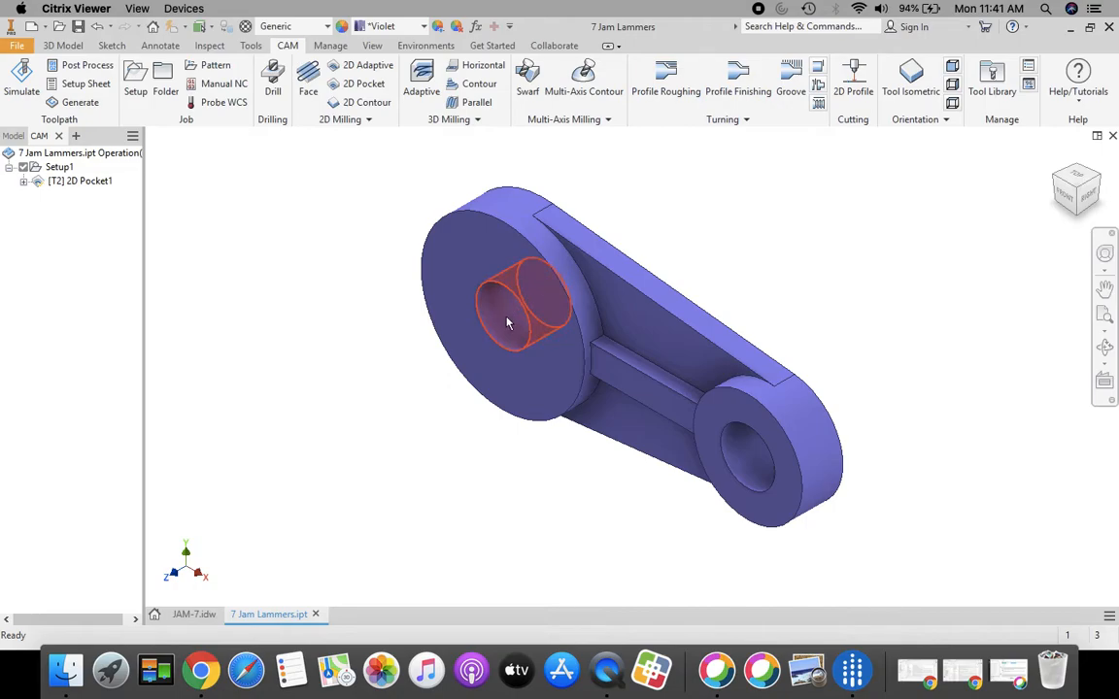
- Start a second 2D Pocket operation and assign it the #2 1/4" flat end mill from the Butler MS Tool Library
left_click(1106, 350)
left_click(1106, 350)
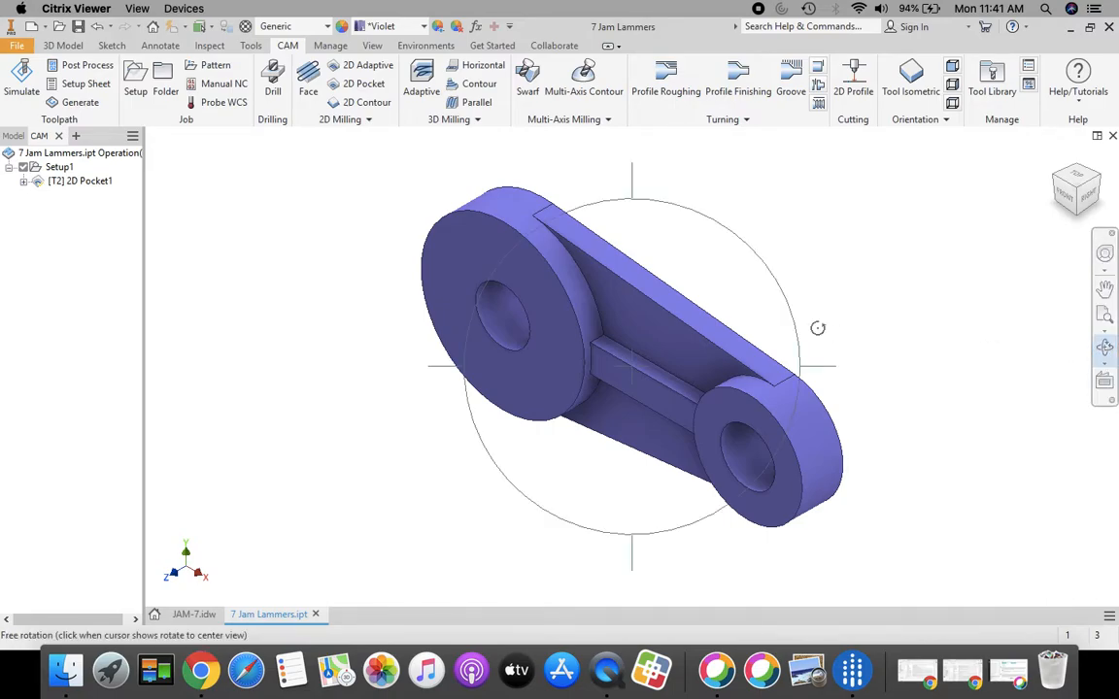
left_click_drag(575, 359, 635, 354)
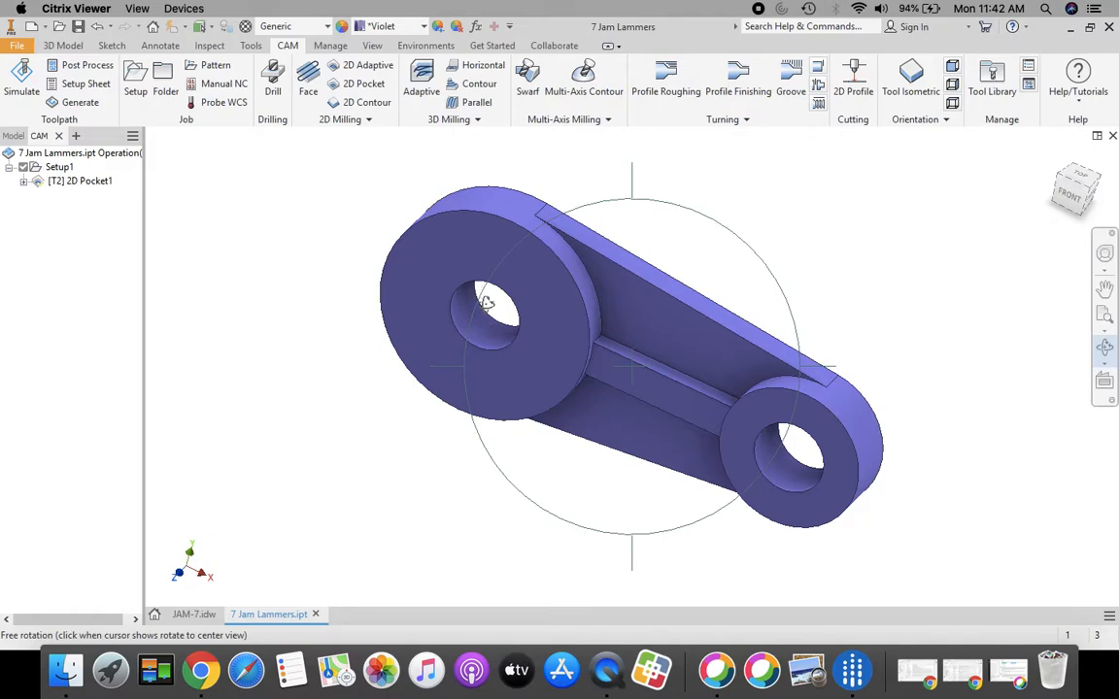
left_click(1104, 321)
left_click(1104, 347)
left_click(1105, 347)
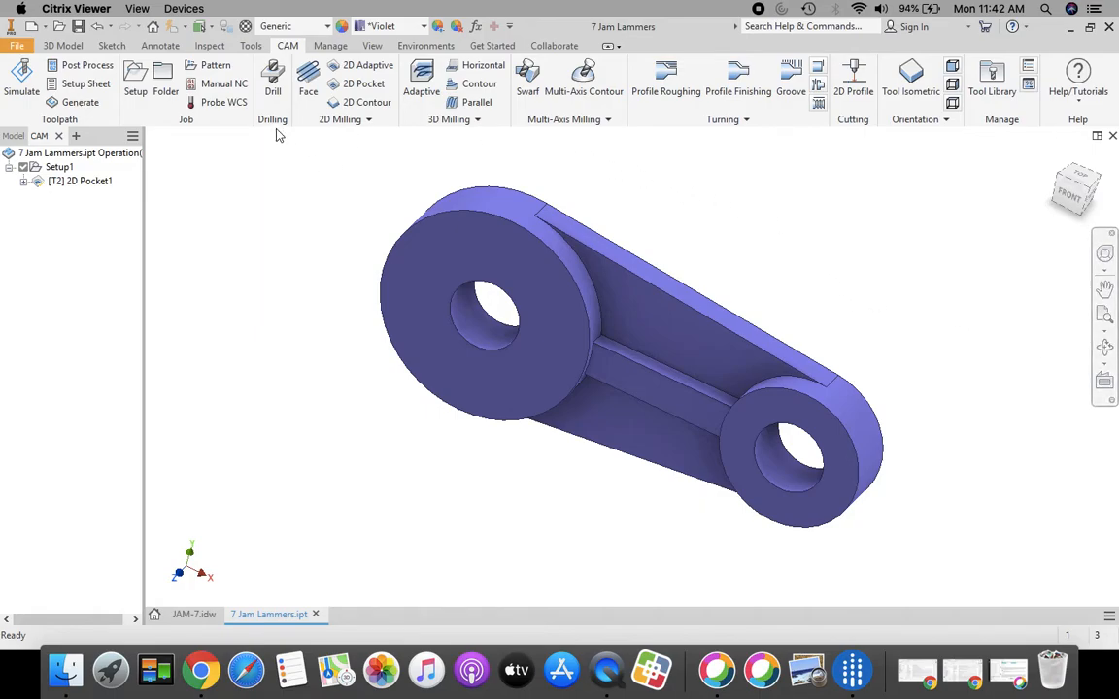
left_click(367, 90)
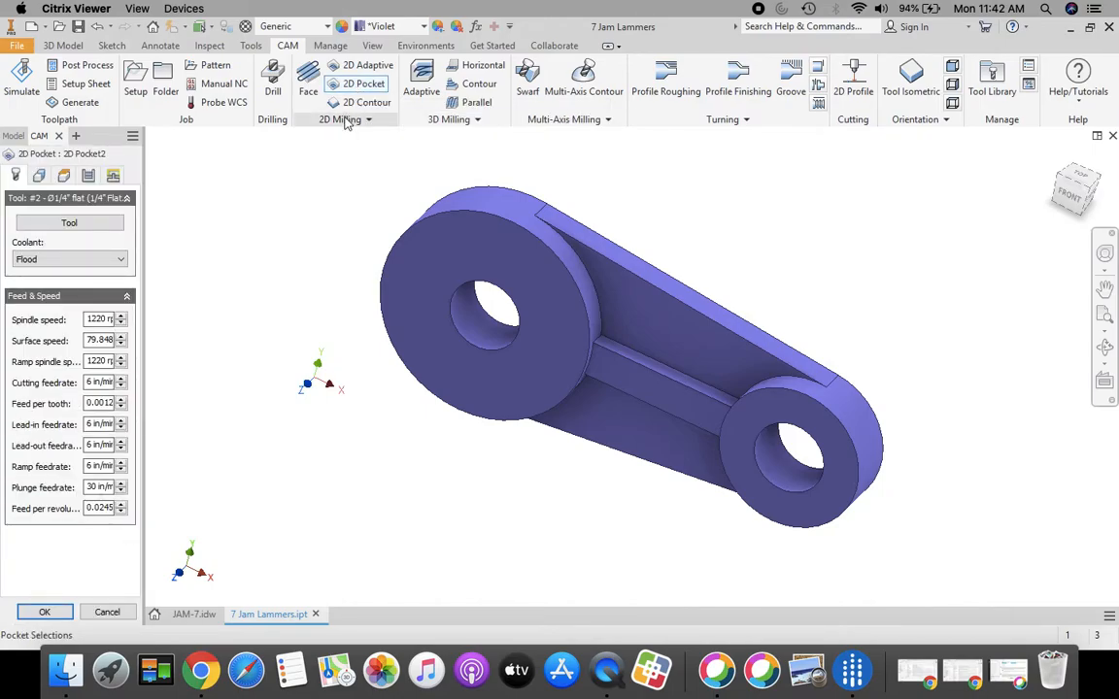
left_click(70, 224)
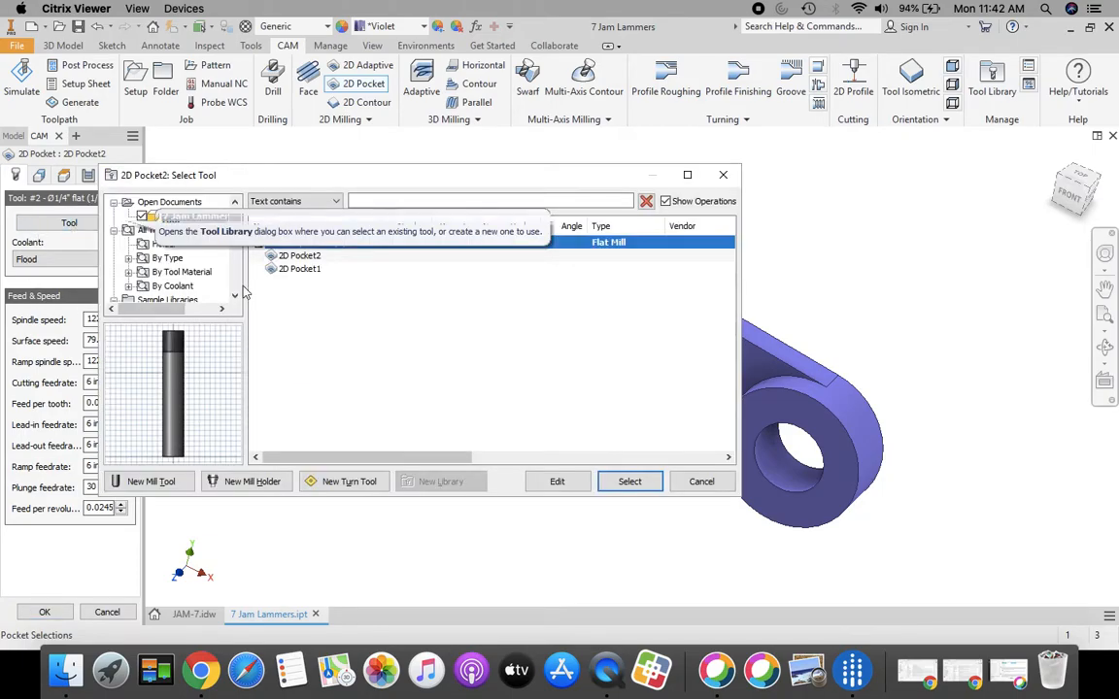
scroll(223, 274, "down", 10)
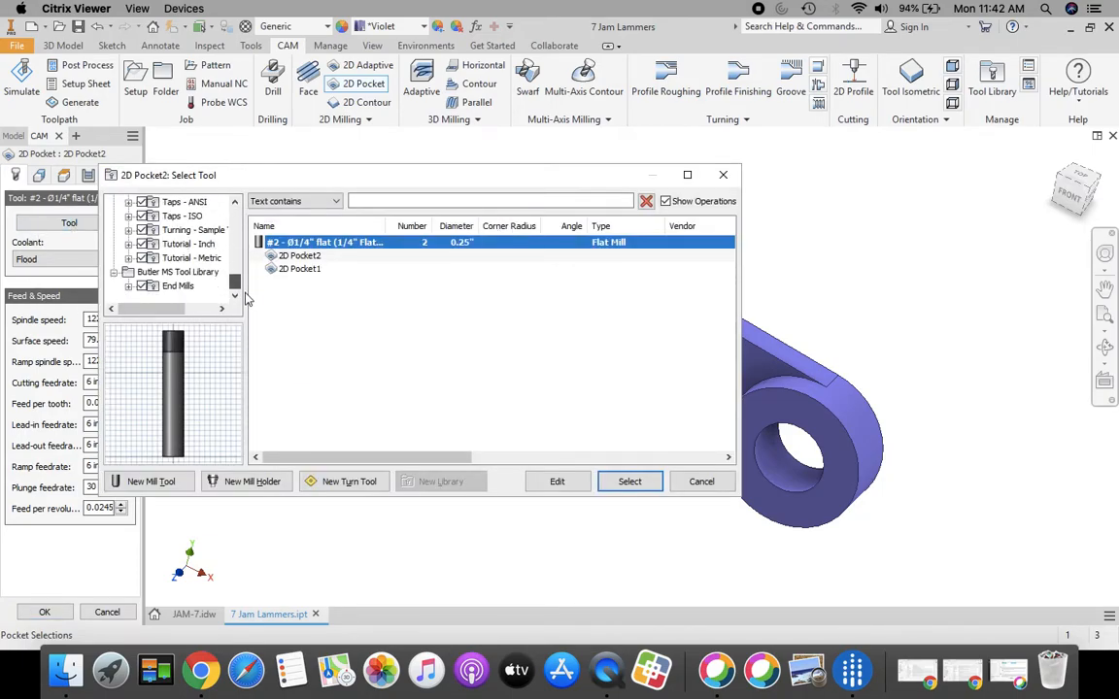
left_click(167, 273)
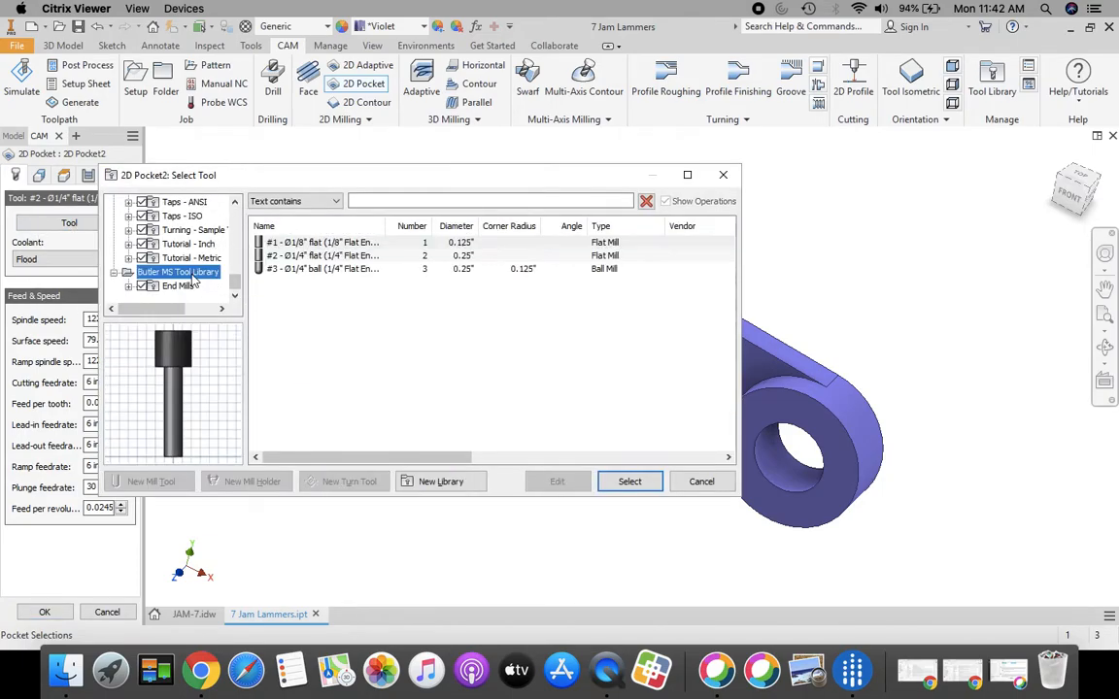
left_click(298, 256)
left_click(636, 483)
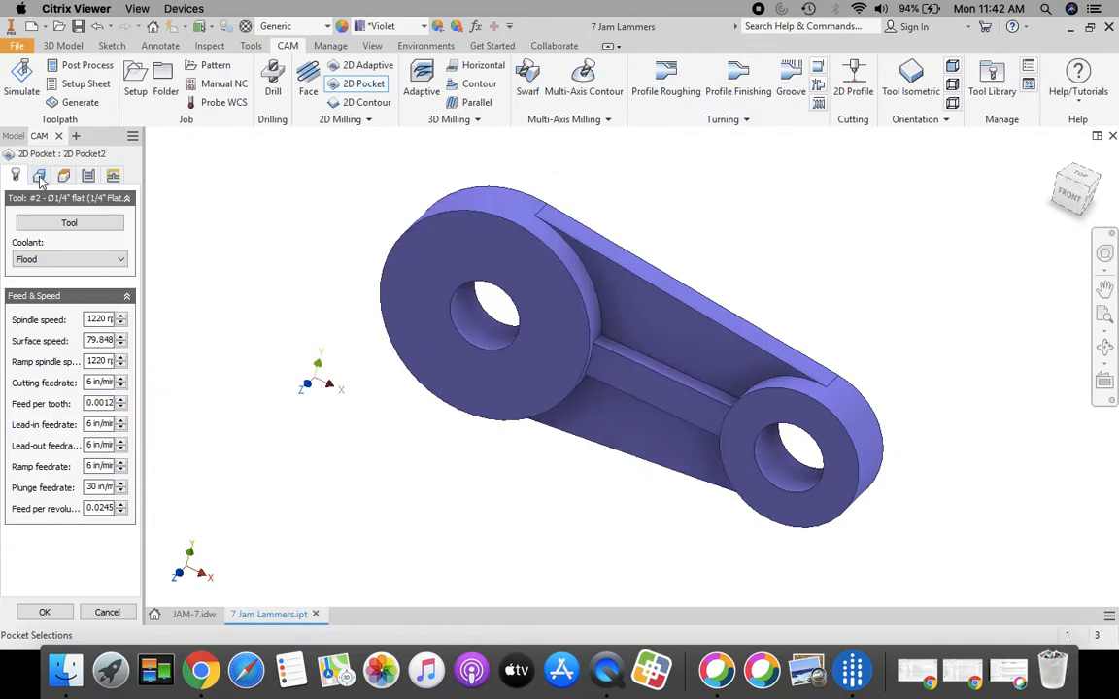
- Choose the back circular edges of the through holes in both bosses as the pocket selections
left_click(39, 177)
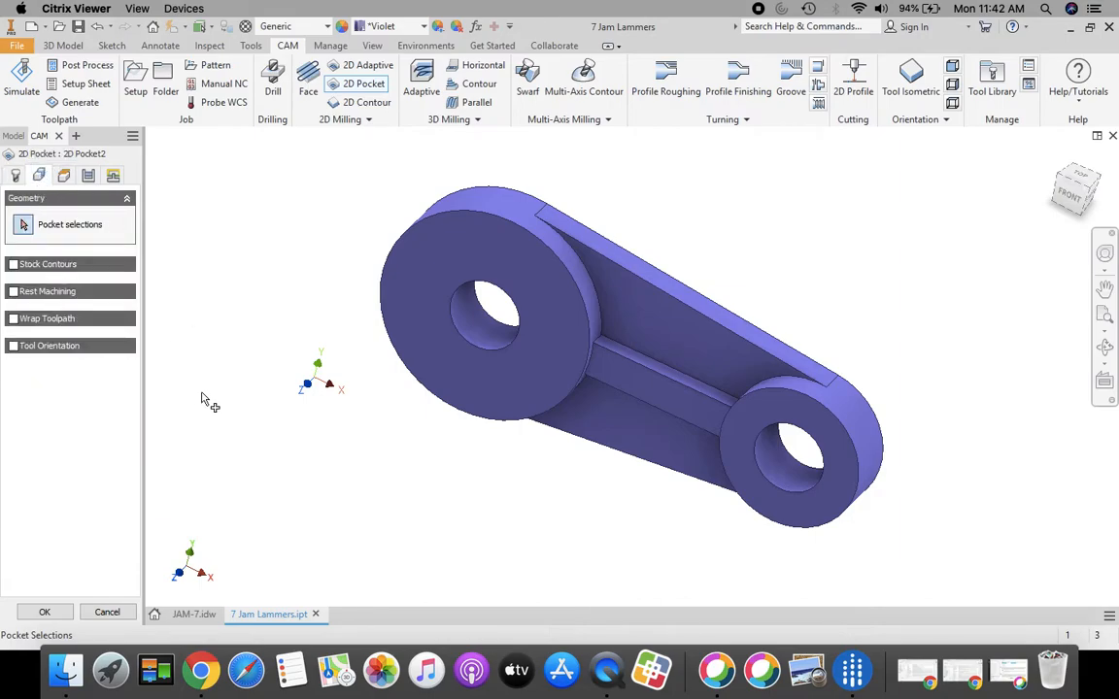
left_click(485, 308)
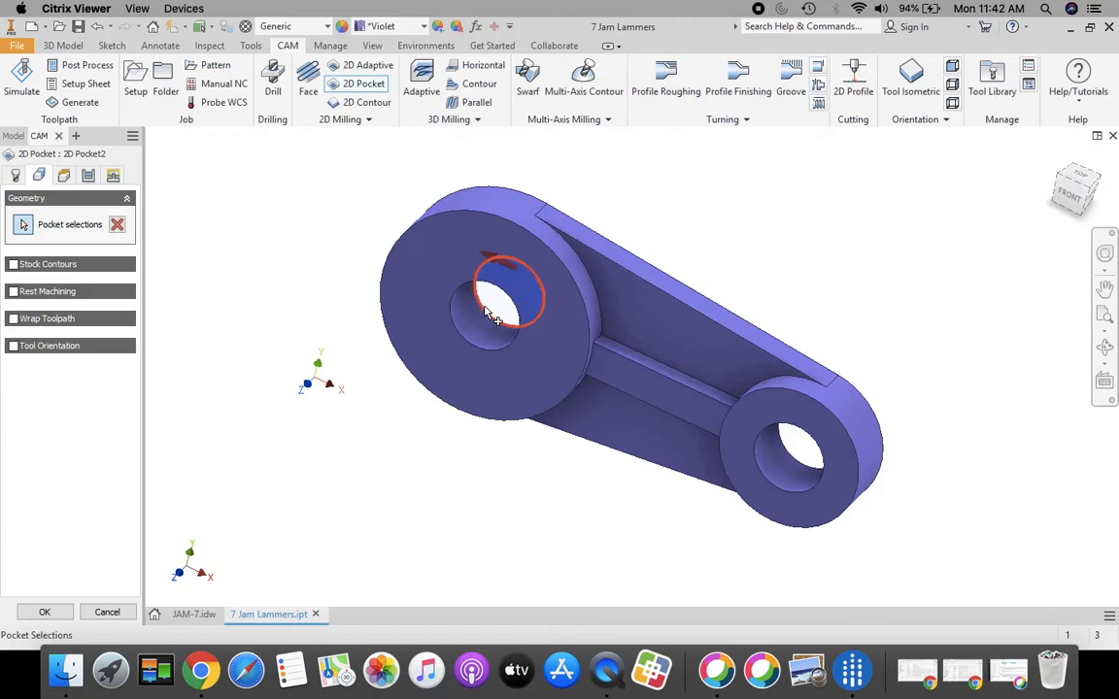
left_click(800, 461)
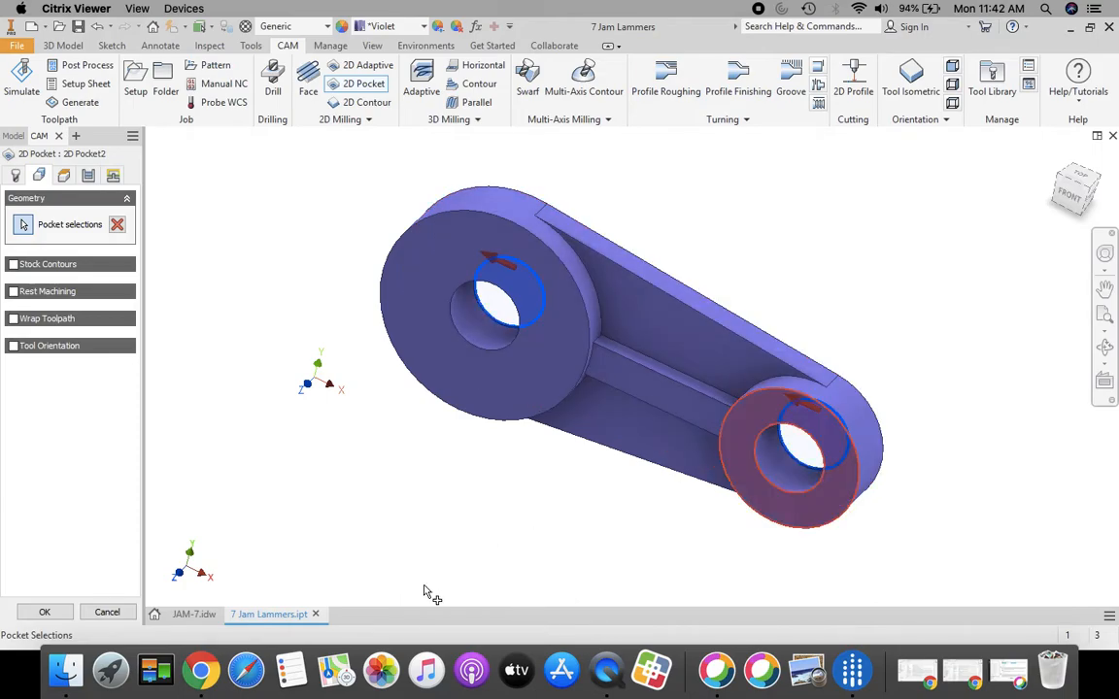
- Reference the hole pocket's clearance, retract and feed heights to the model top, with the clearance offset at 0.2 in
left_click(65, 177)
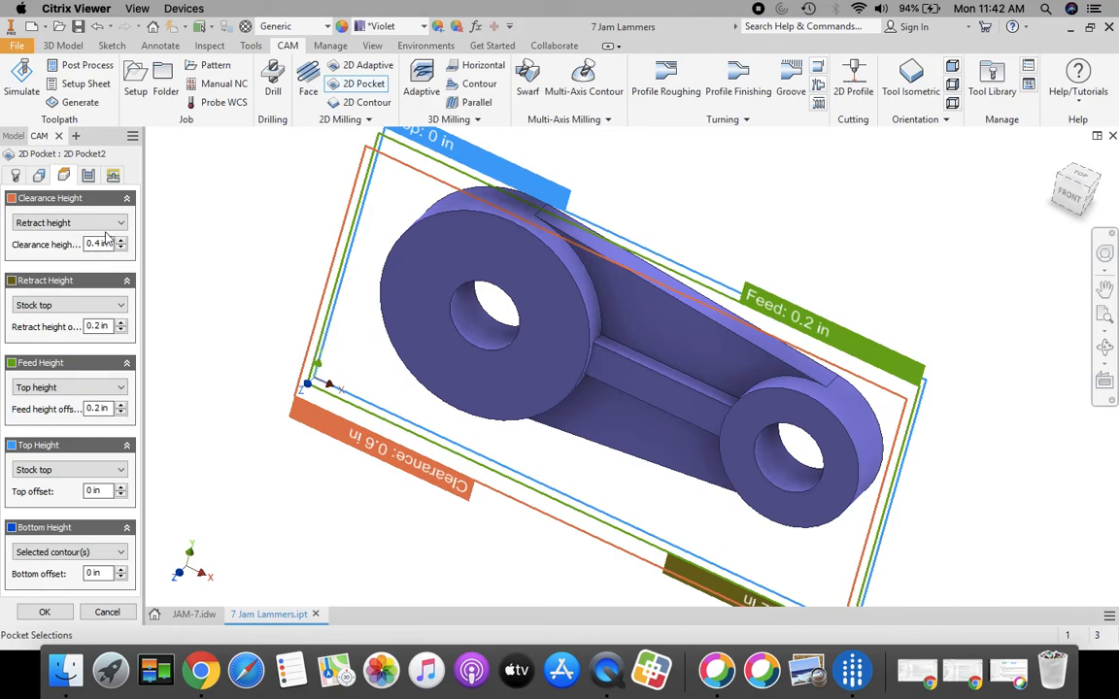
left_click(107, 222)
left_click(78, 280)
left_click(121, 249)
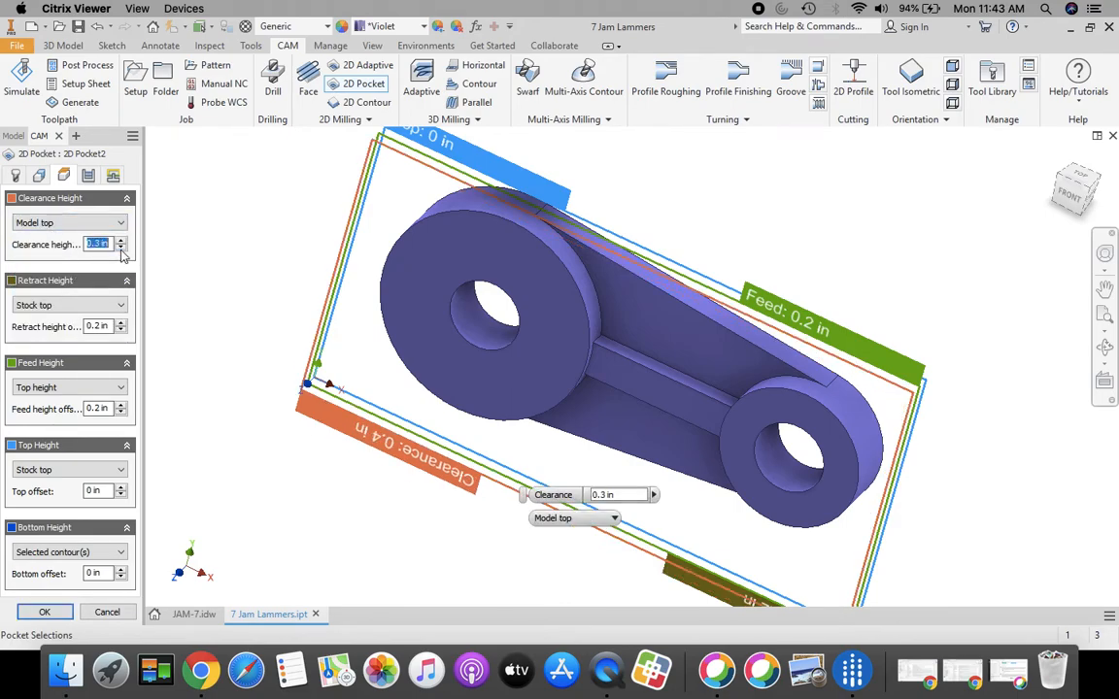
left_click(121, 249)
left_click(68, 305)
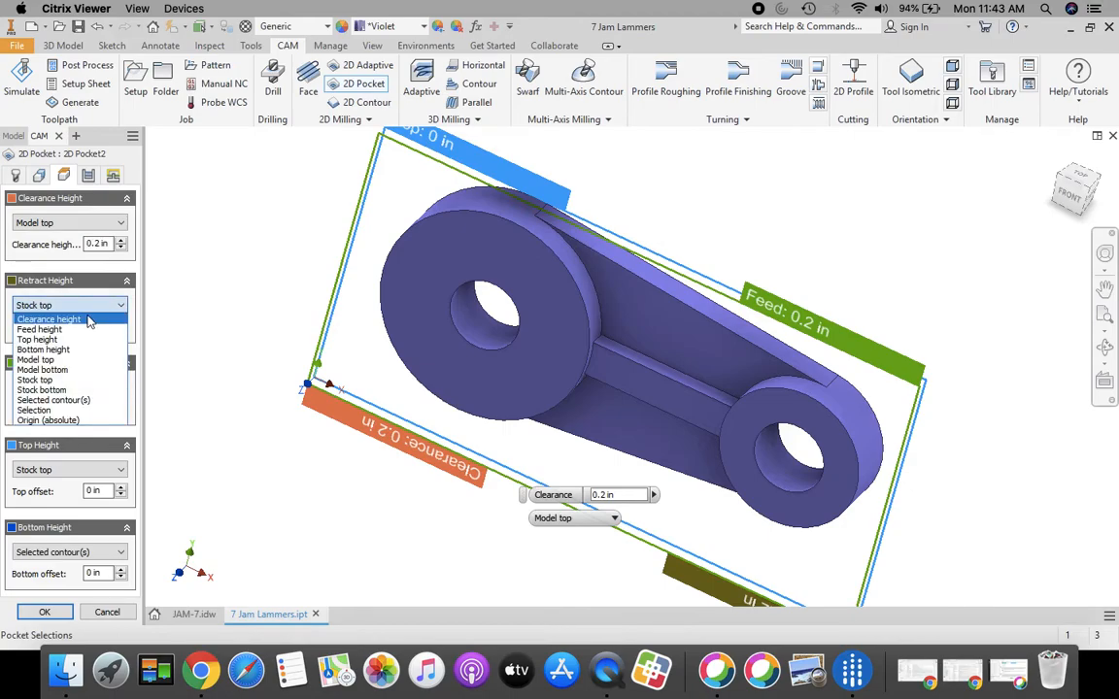
left_click(36, 361)
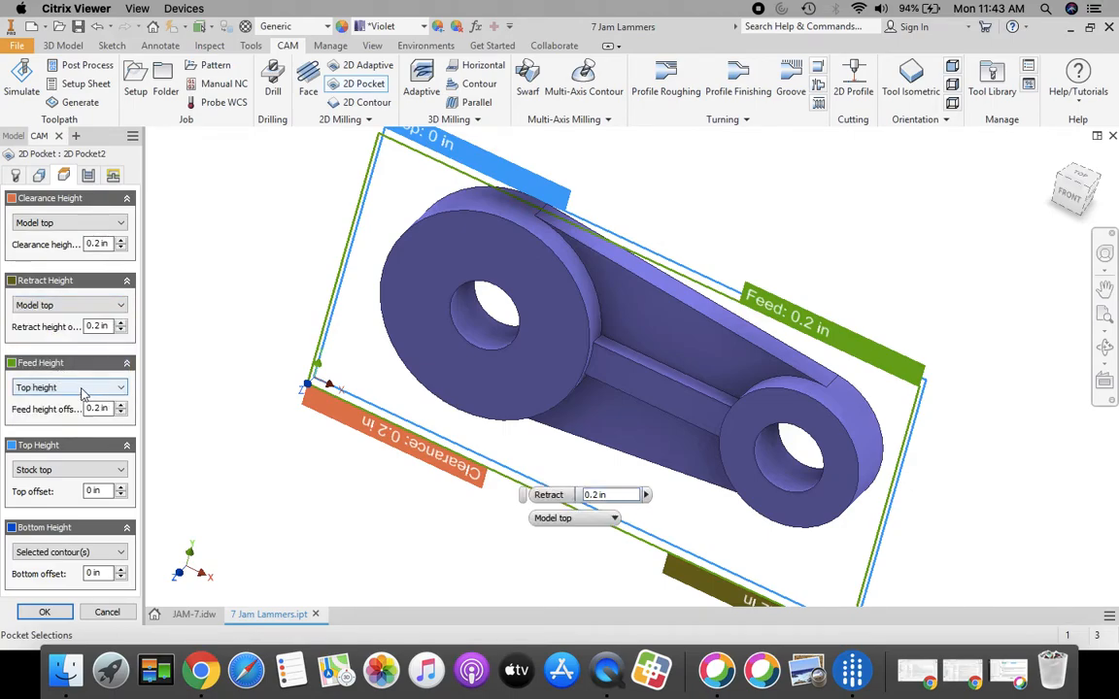
left_click(59, 387)
left_click(46, 452)
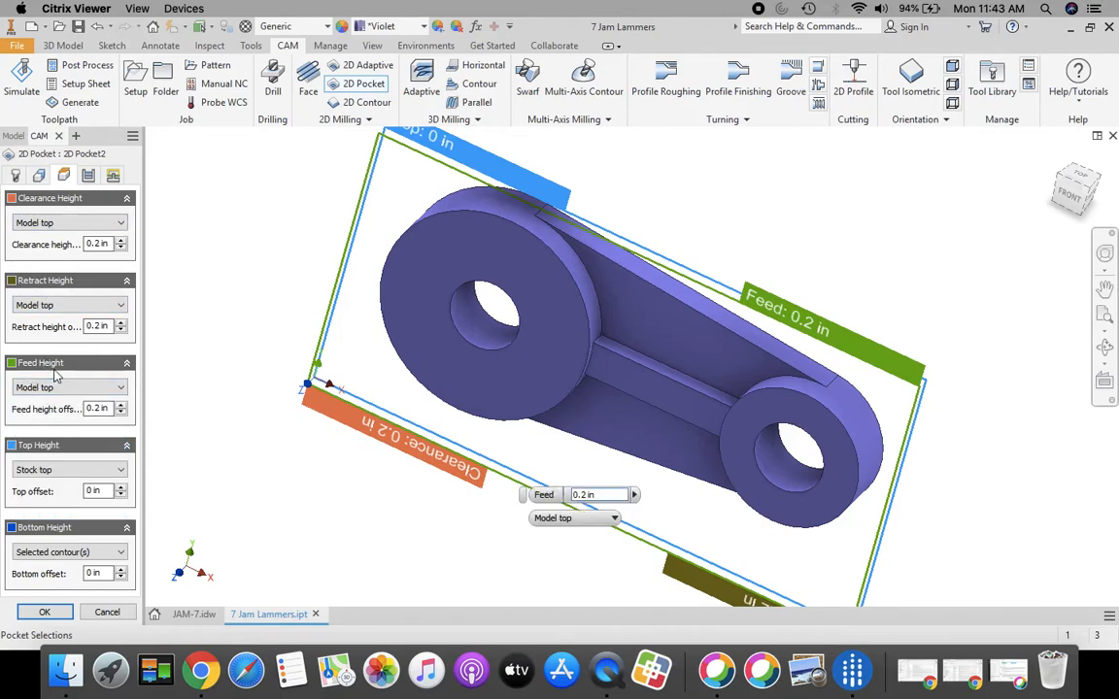
- Enable Multiple Depths with a 0.25 in maximum roughing stepdown and turn off Stock to Leave for the hole pocket
left_click(88, 177)
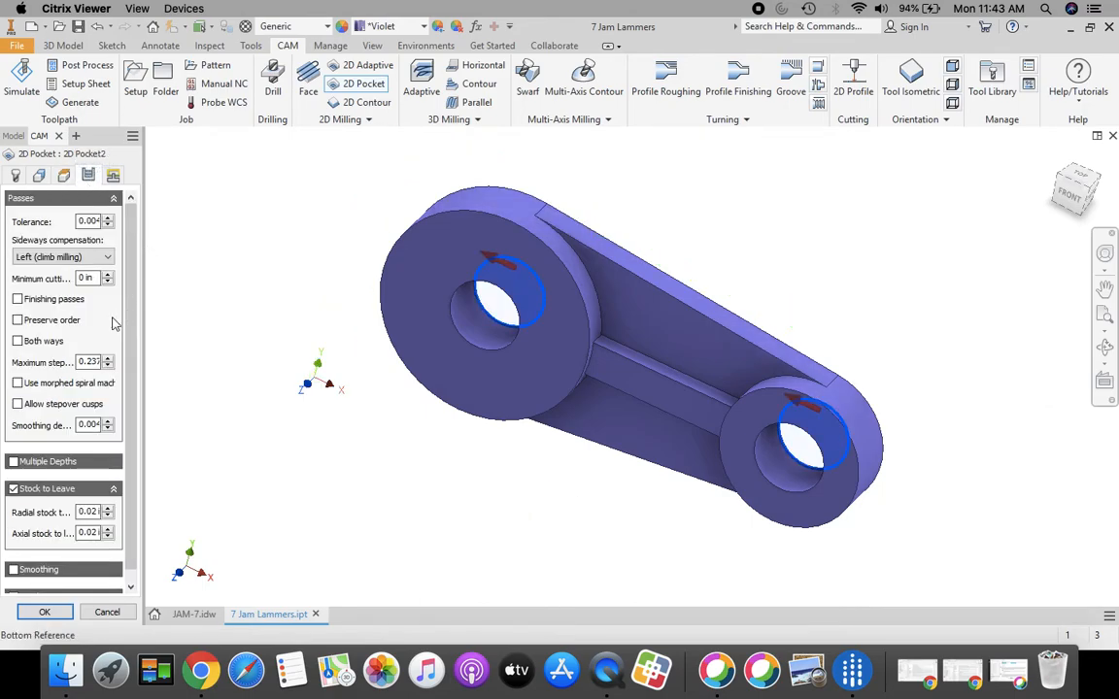
left_click(470, 337)
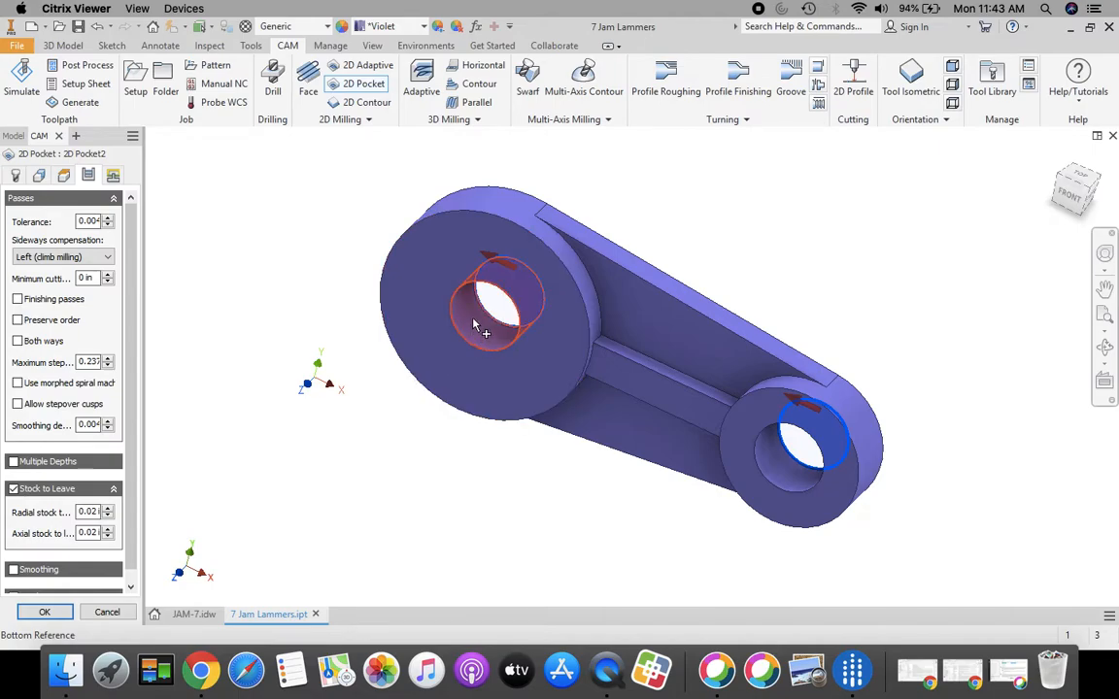
left_click(14, 463)
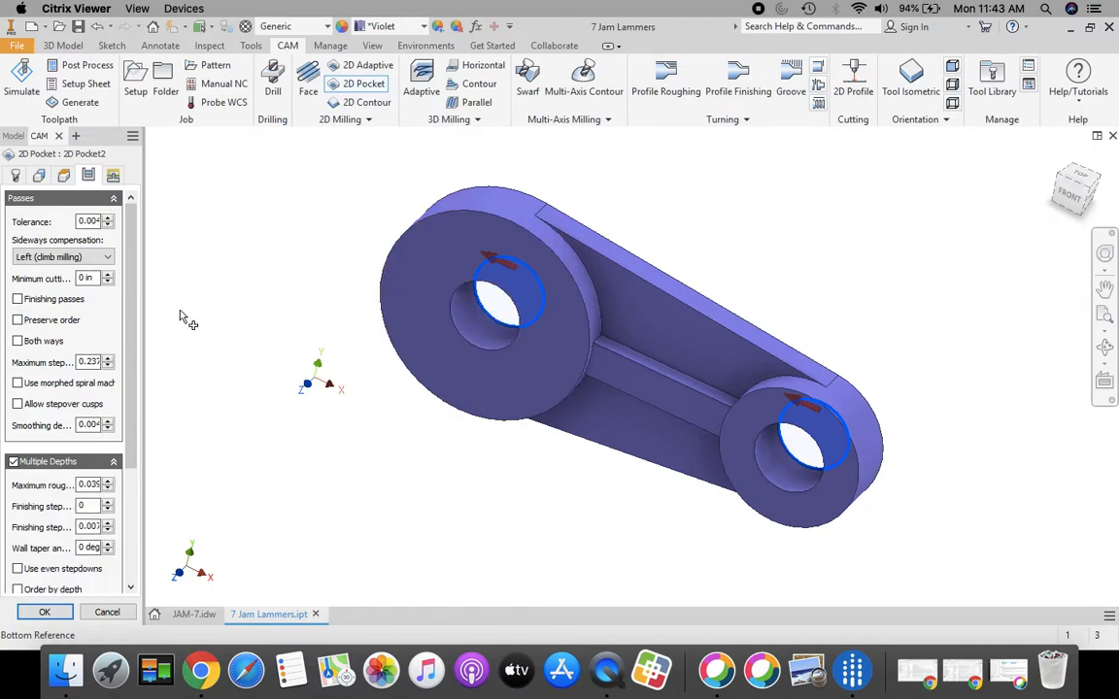
left_click_drag(133, 288, 141, 406)
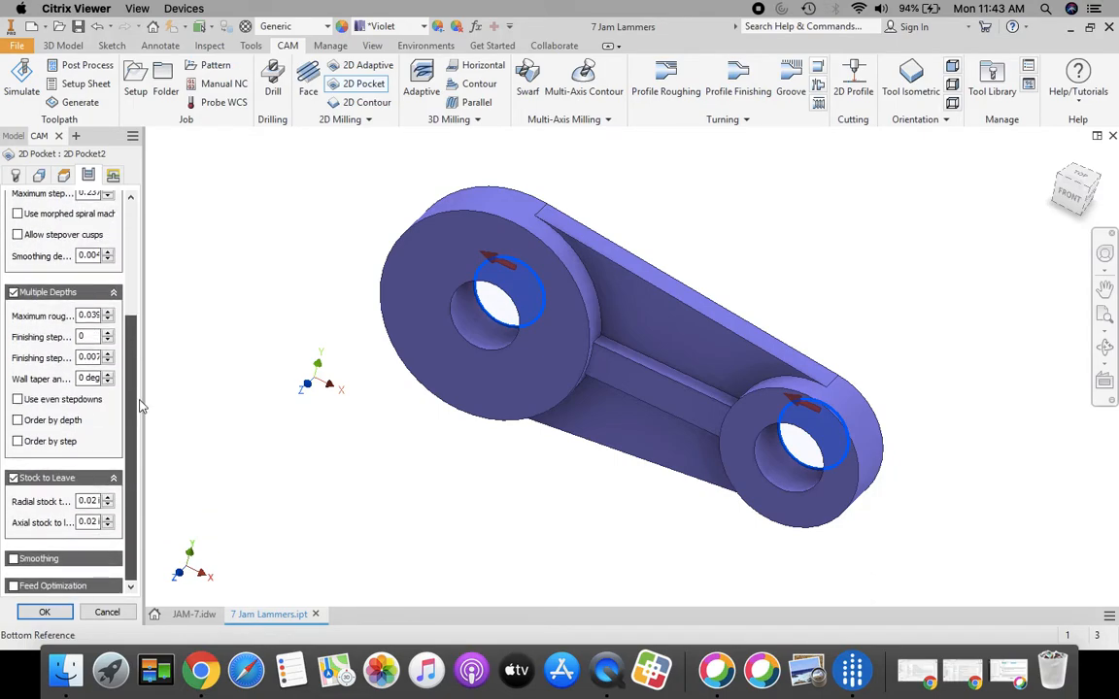
double_click(93, 318)
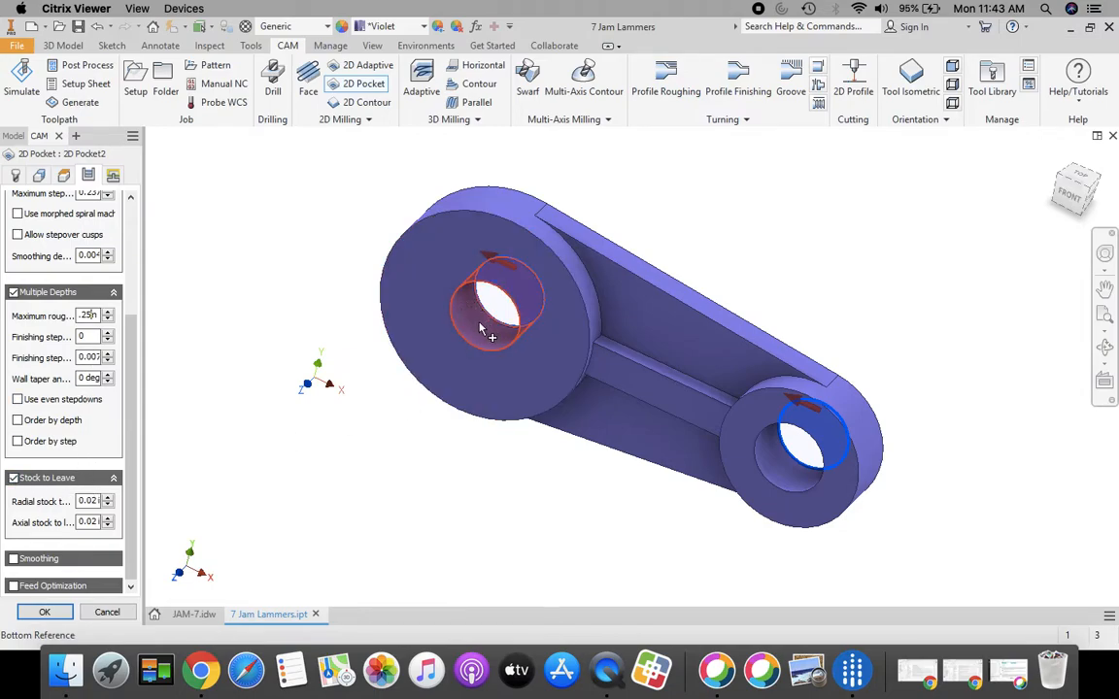
left_click(14, 480)
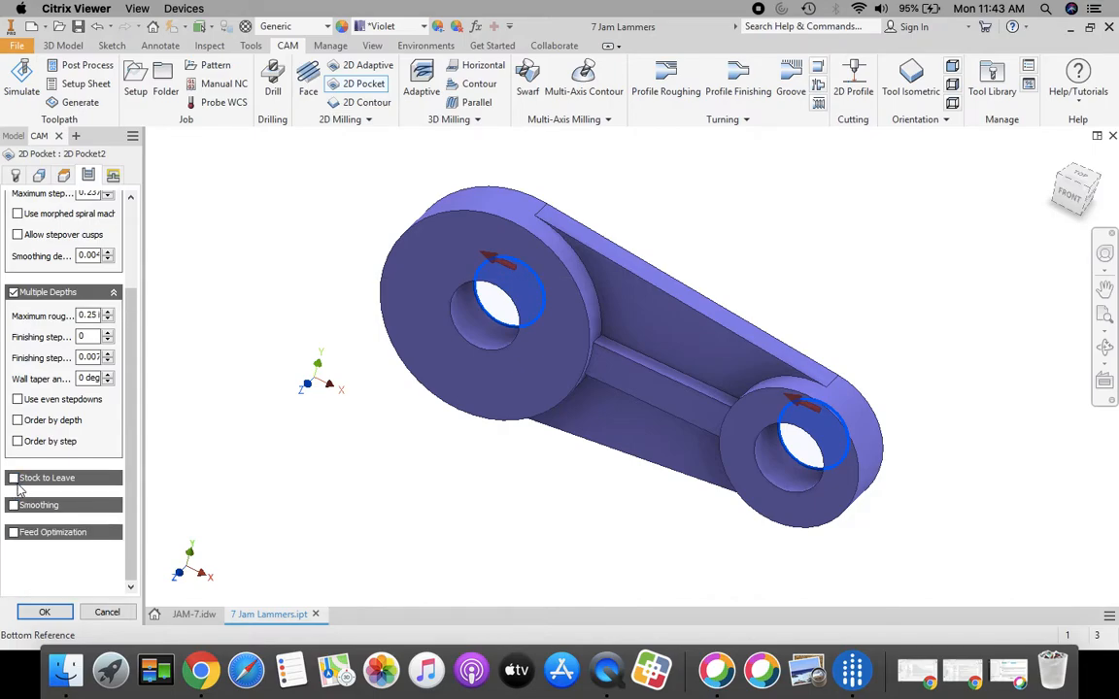
mouse_move(30, 301)
scroll(133, 347, "up", 5)
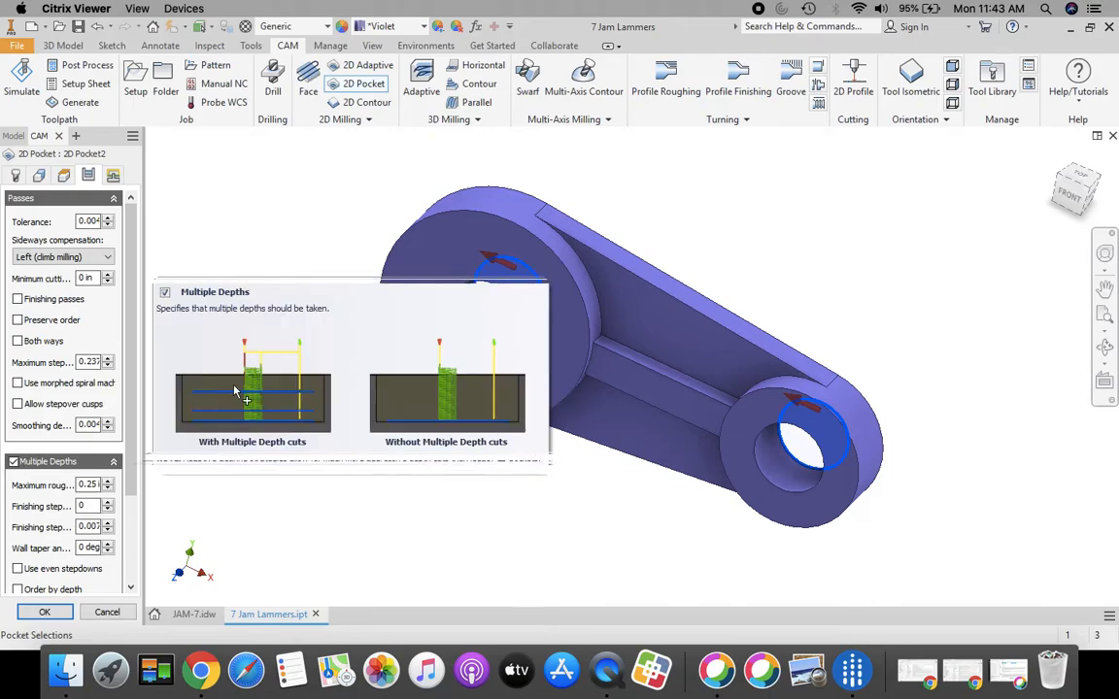
- Turn off lead-in and lead-out for the hole pocket, set its ramp type to Plunge, and complete the operation
left_click(112, 176)
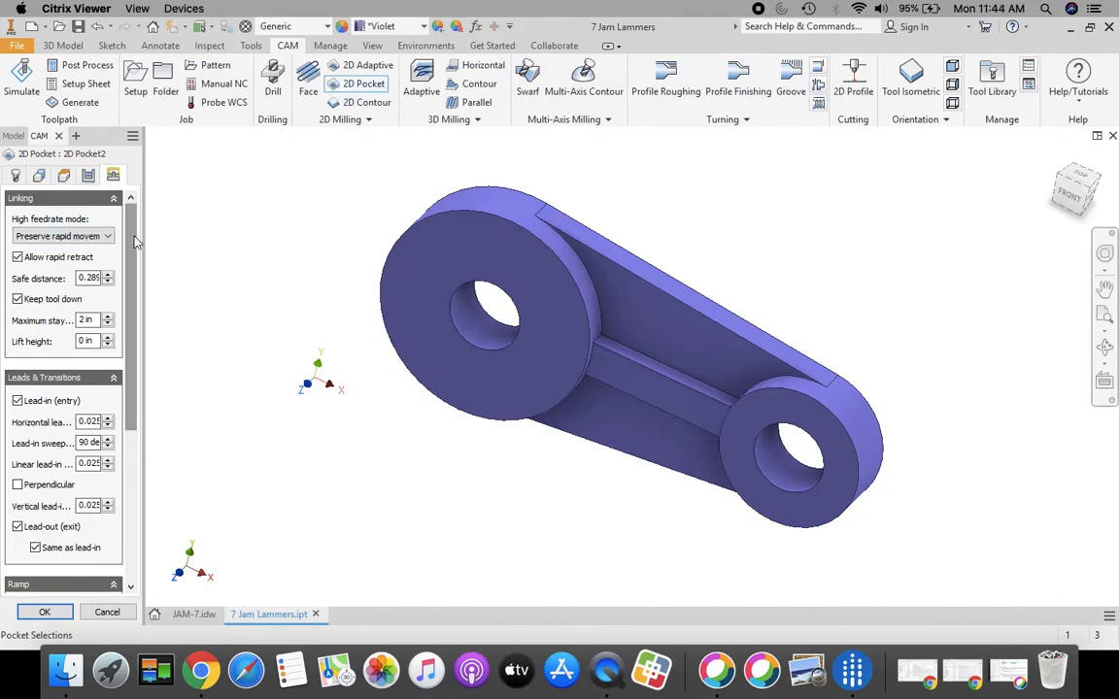
scroll(15, 330, "down", 3)
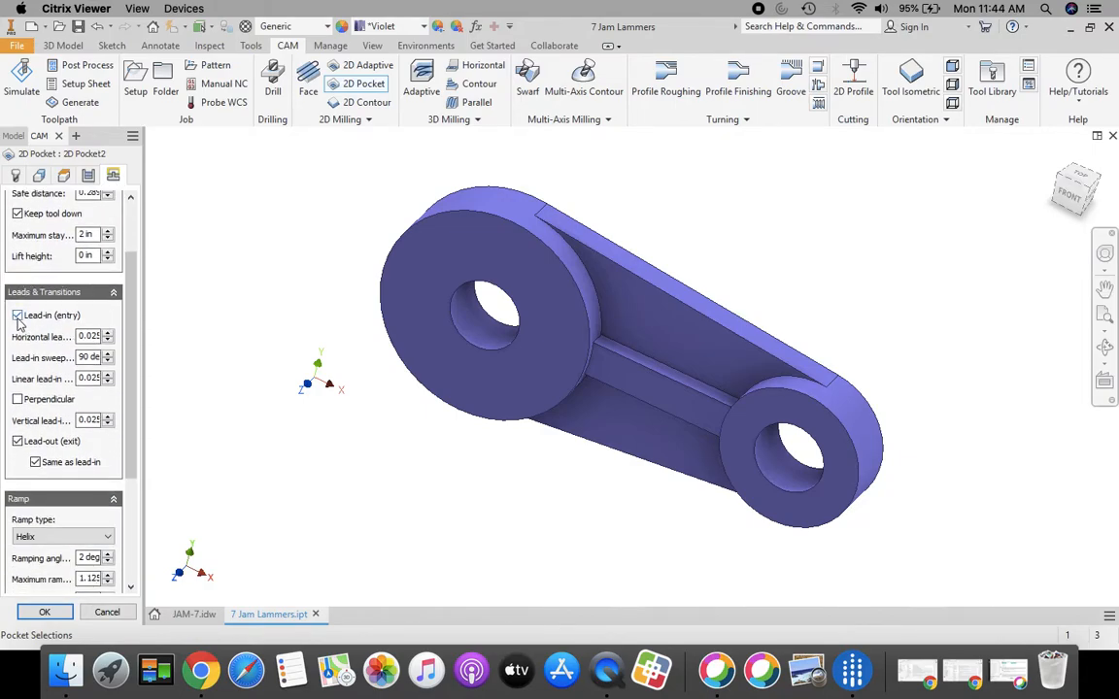
left_click(16, 316)
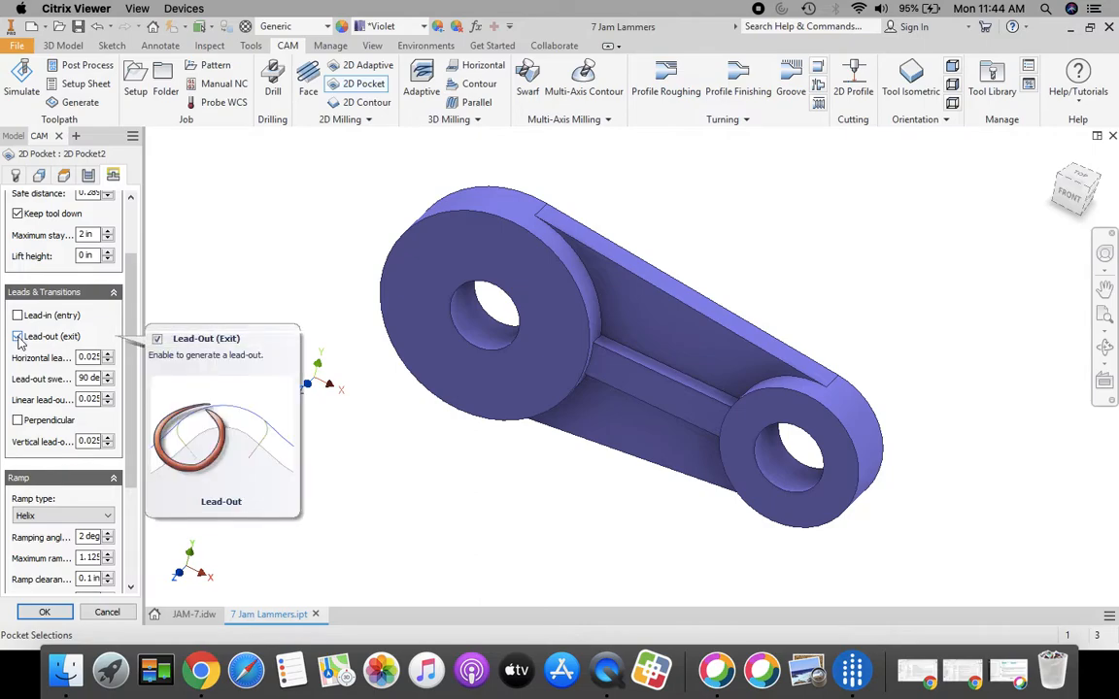
left_click(18, 337)
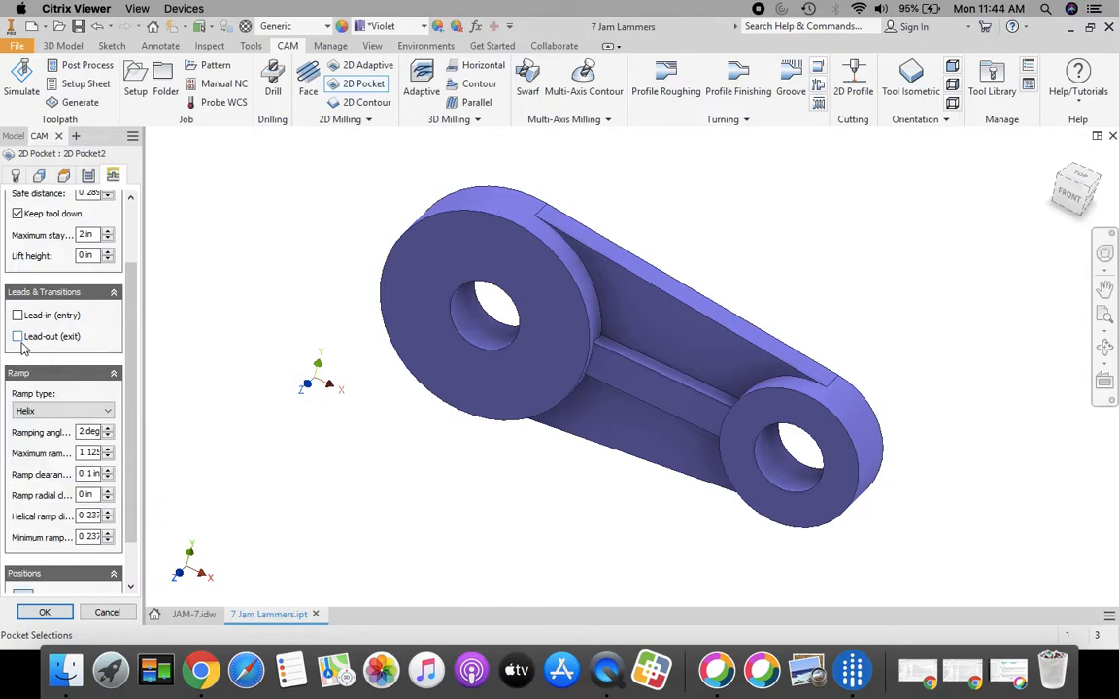
left_click(93, 415)
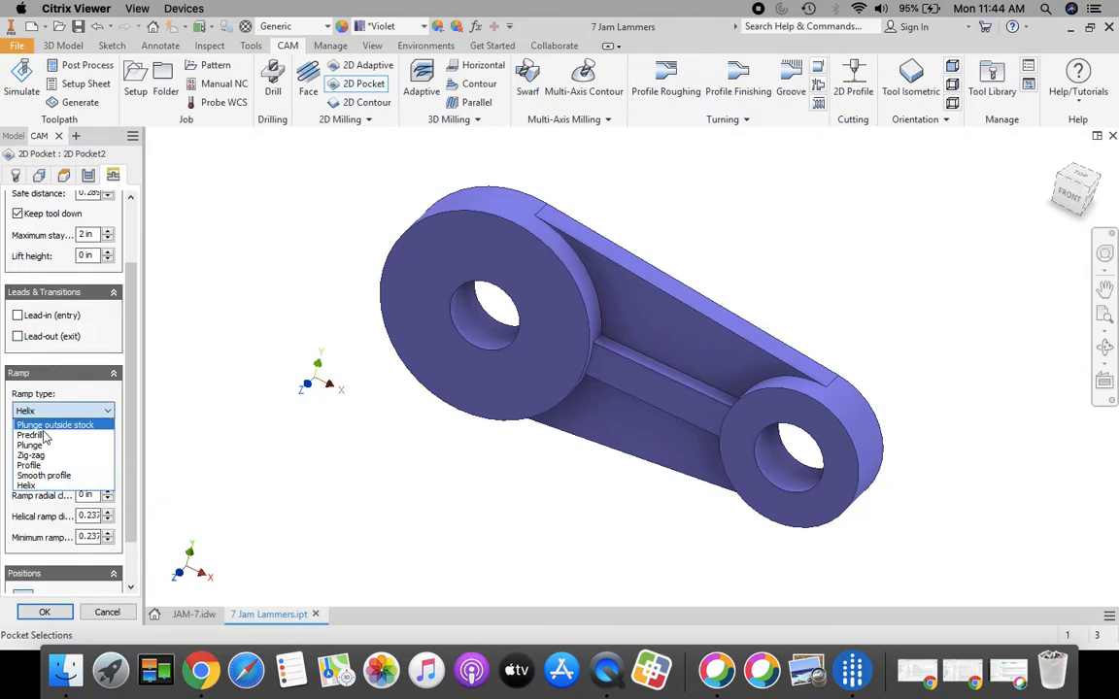
left_click(35, 446)
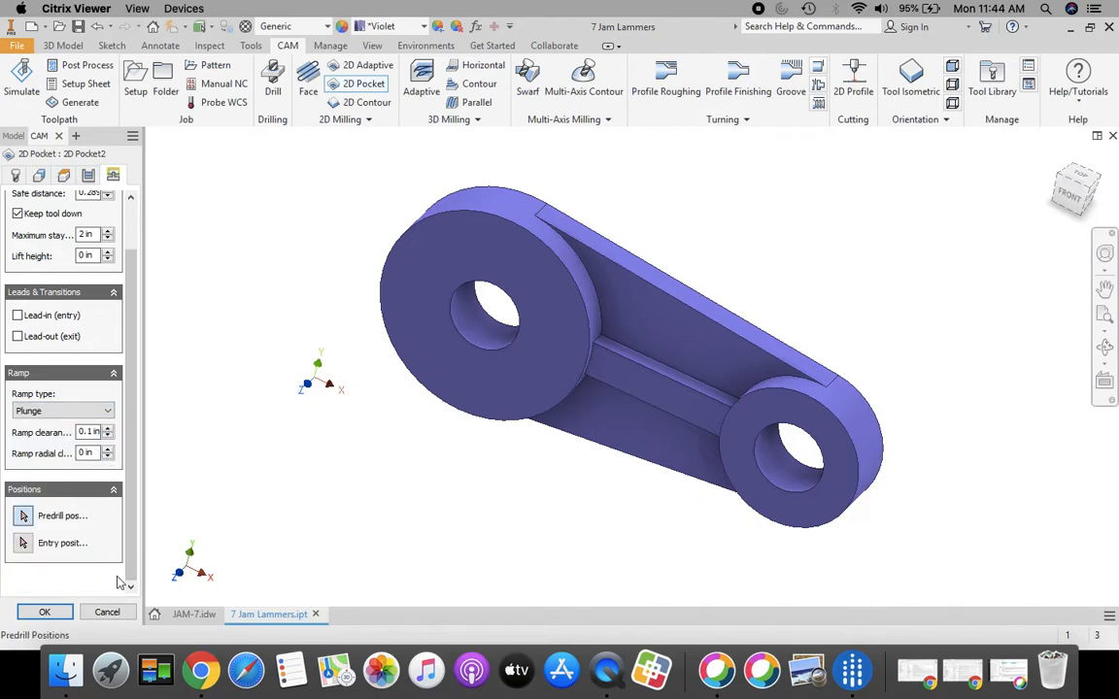
left_click(46, 613)
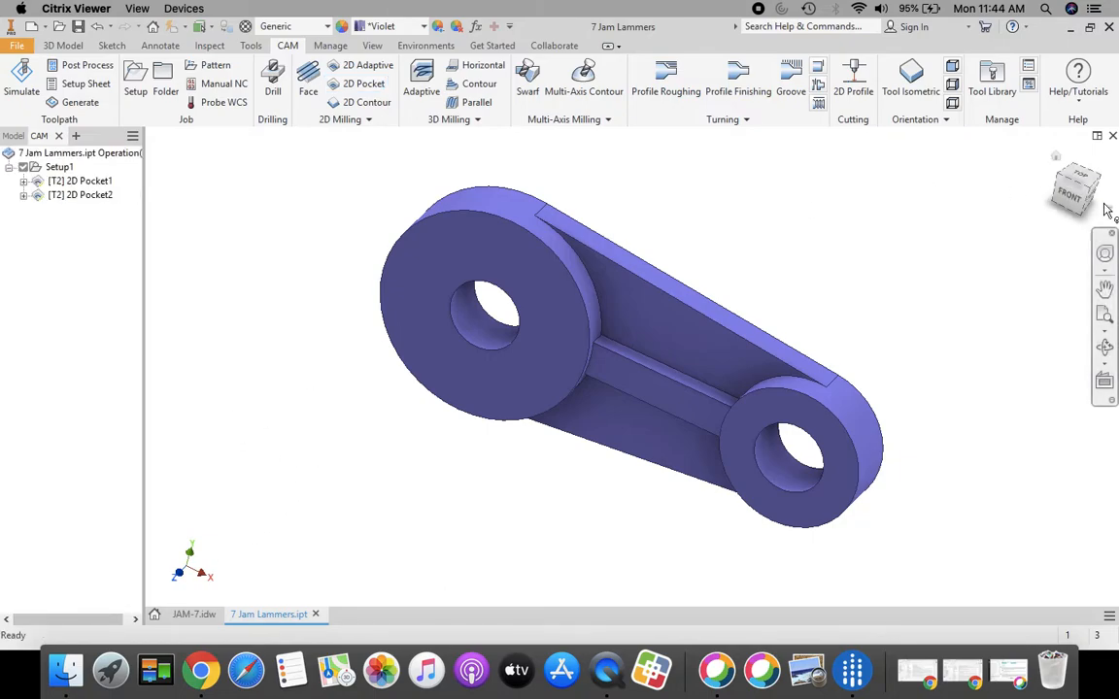
- Return to the home view and start a 2D Contour operation using the #2 1/4" flat end mill from the Butler MS Tool Library
left_click(1049, 160)
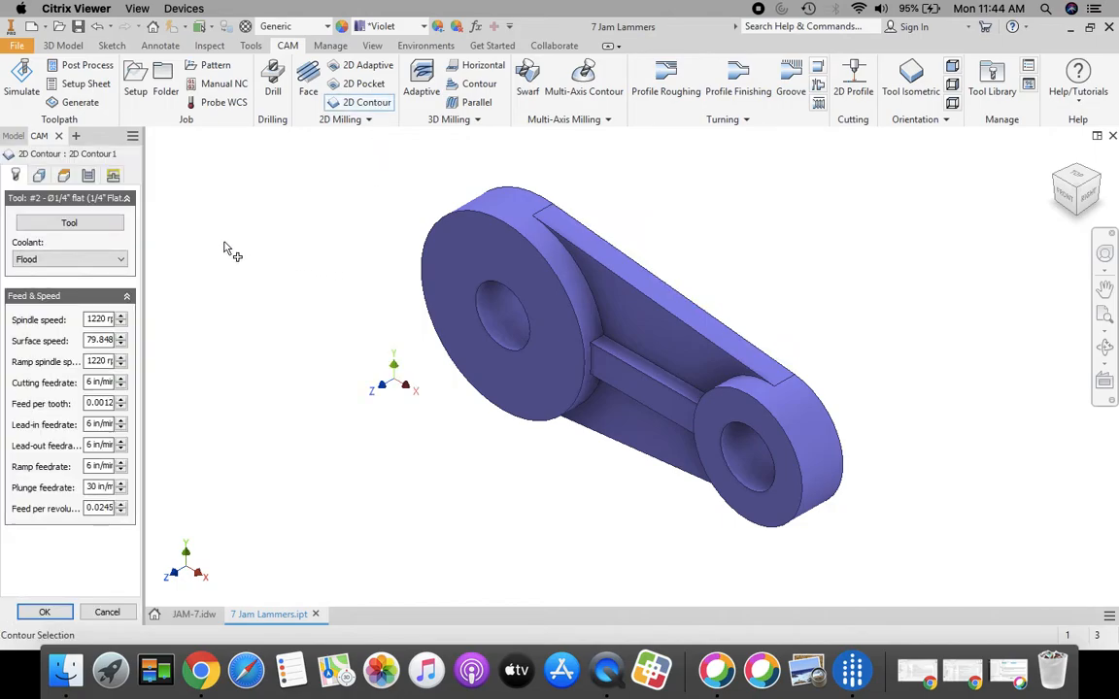
left_click(58, 224)
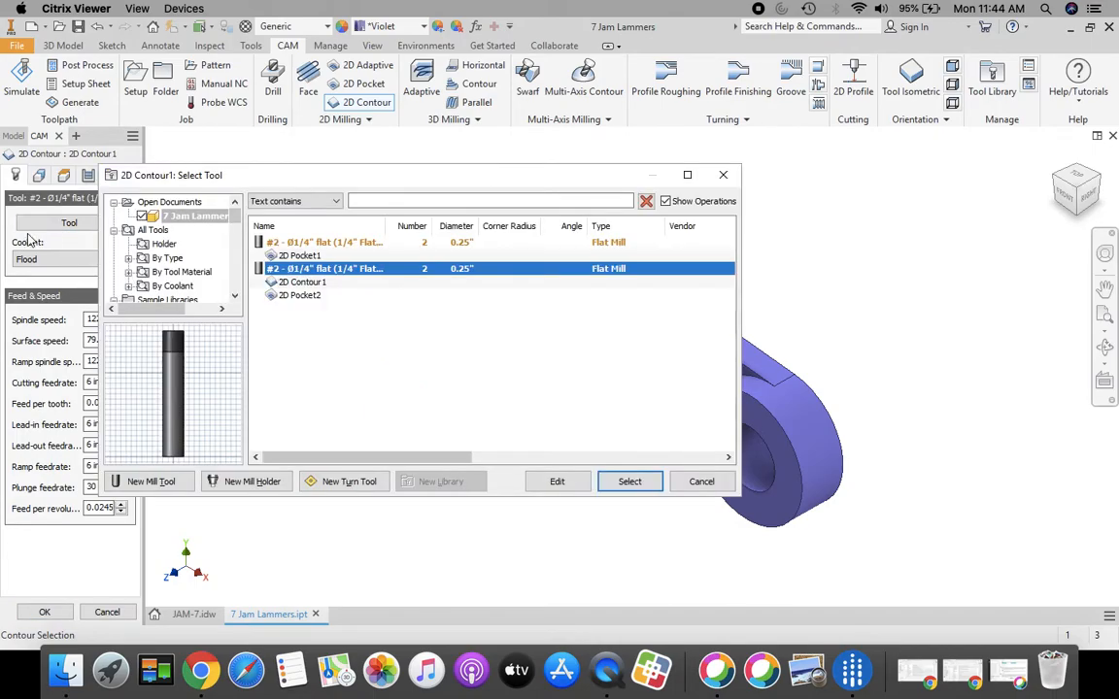
scroll(242, 251, "down", 3)
scroll(223, 254, "down", 5)
left_click(187, 273)
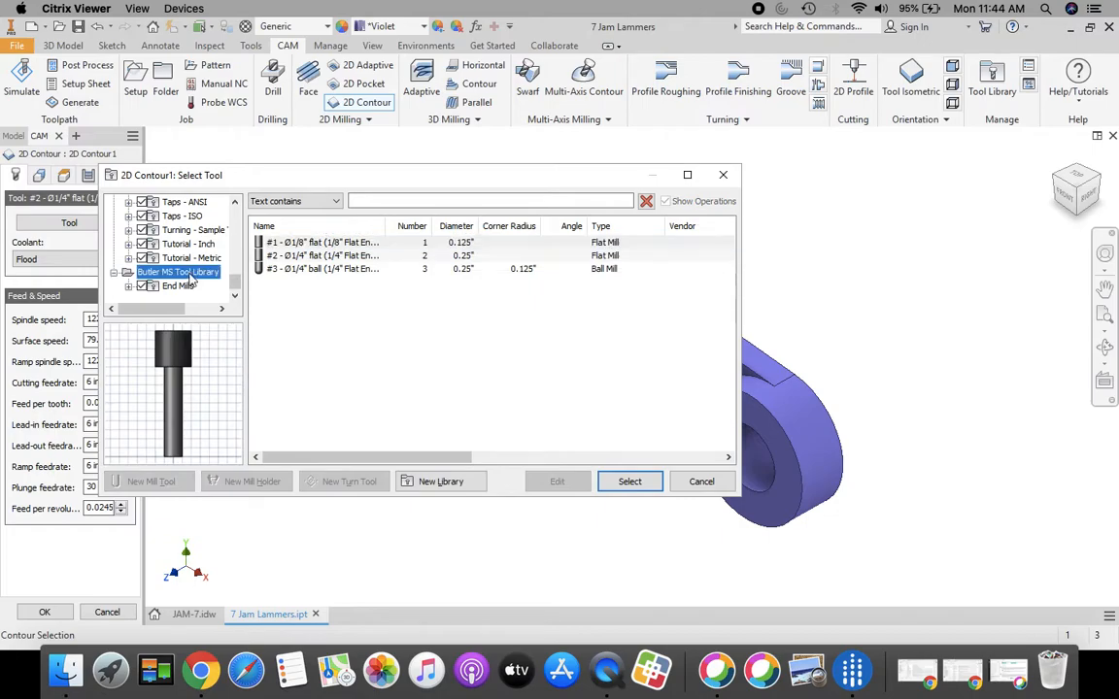
left_click(272, 256)
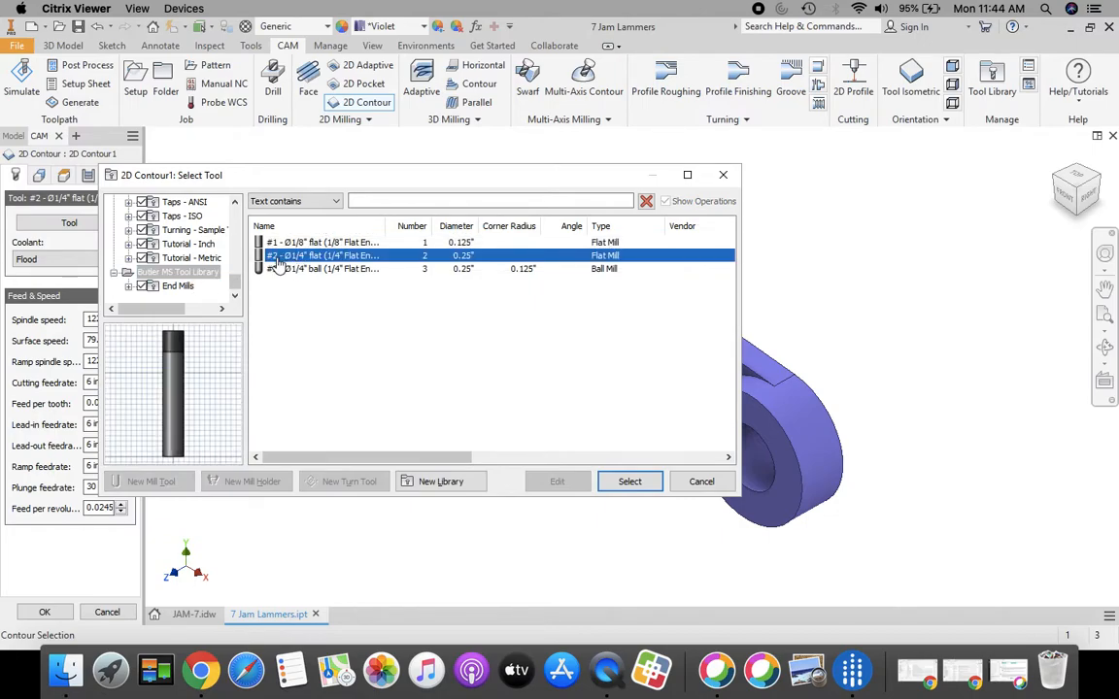
left_click(630, 482)
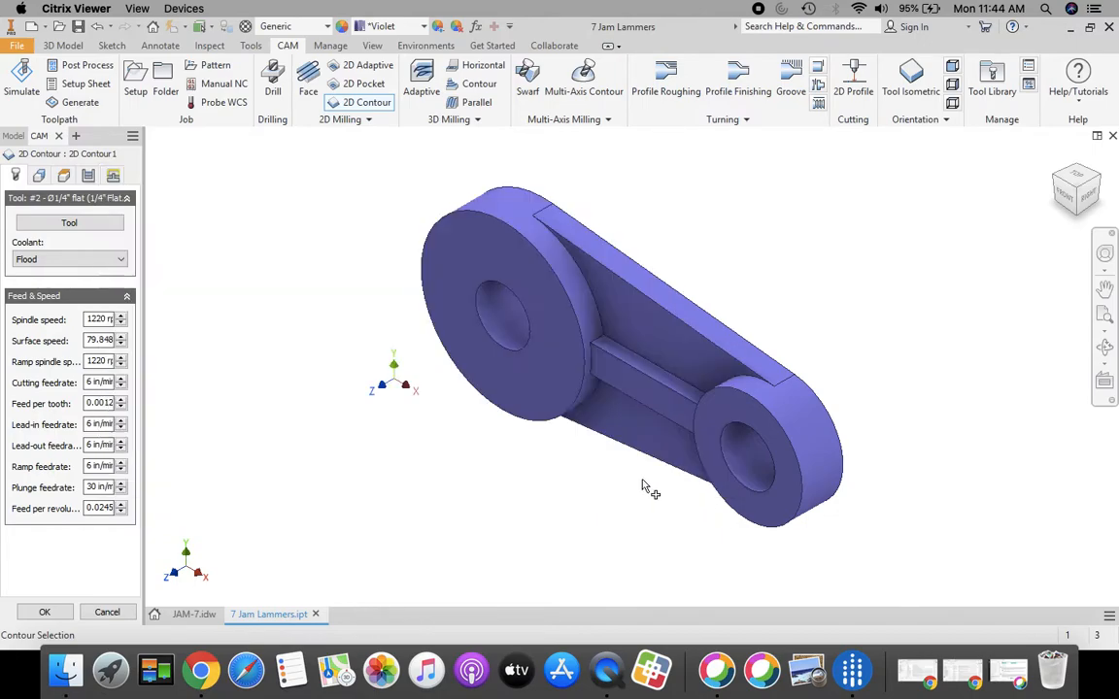
- Choose the link's back outer perimeter edge as the contour selection
left_click(39, 175)
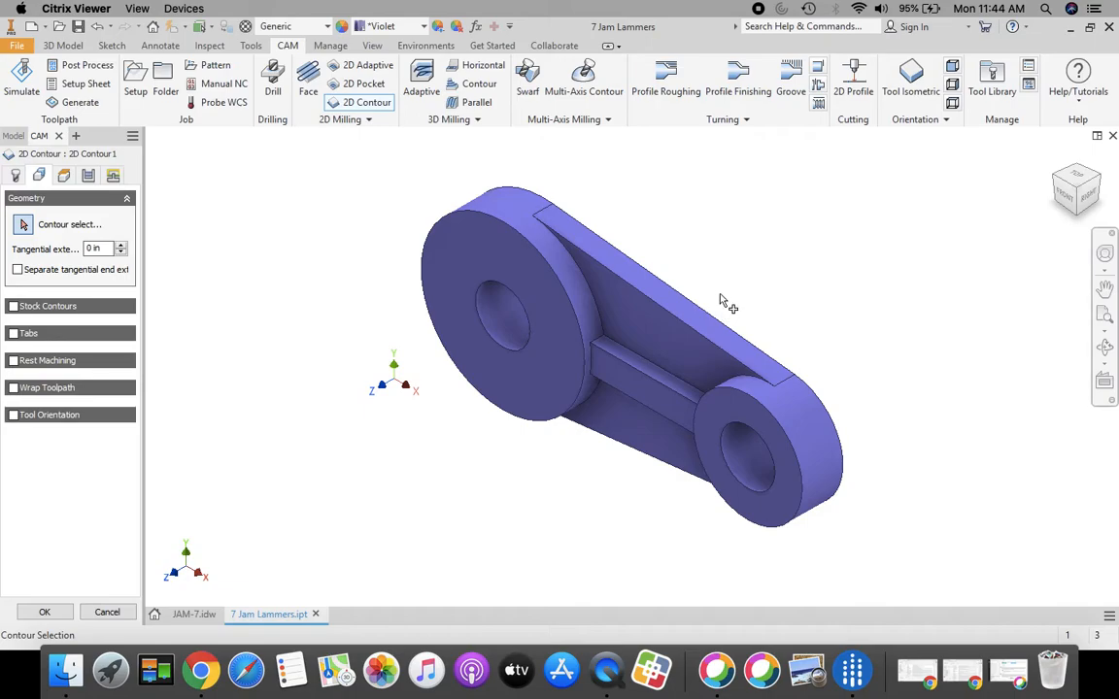
left_click(726, 324)
left_click(644, 345)
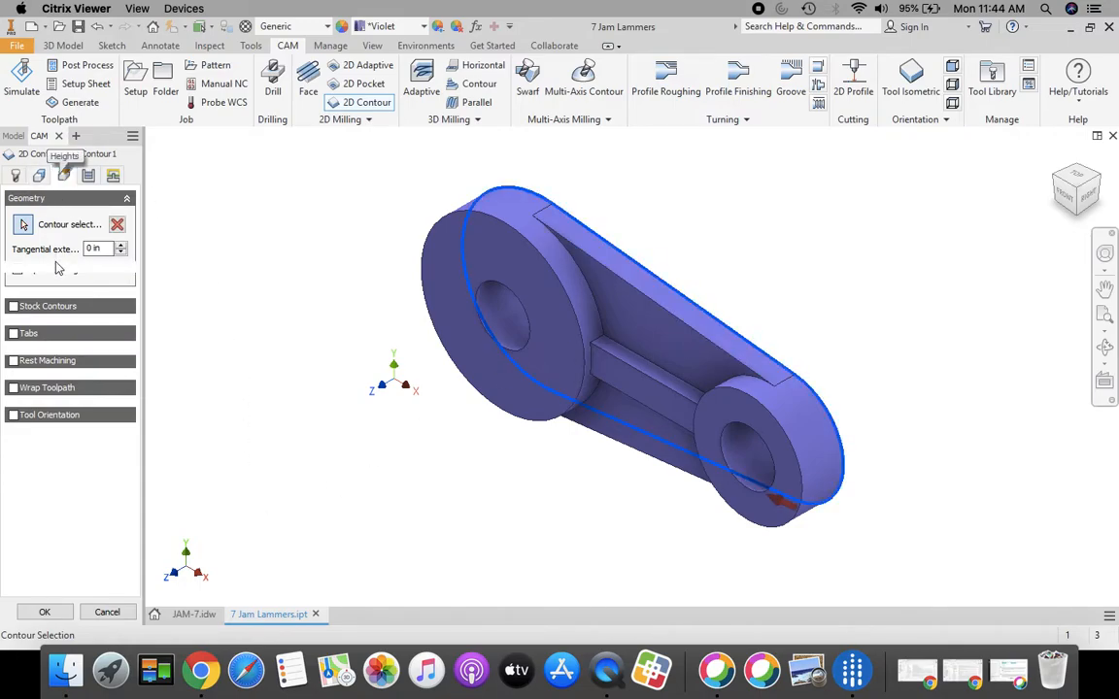
- Reference the contour's clearance, retract and feed heights to the model top, with the clearance offset at 0.2 in
left_click(63, 176)
left_click(121, 223)
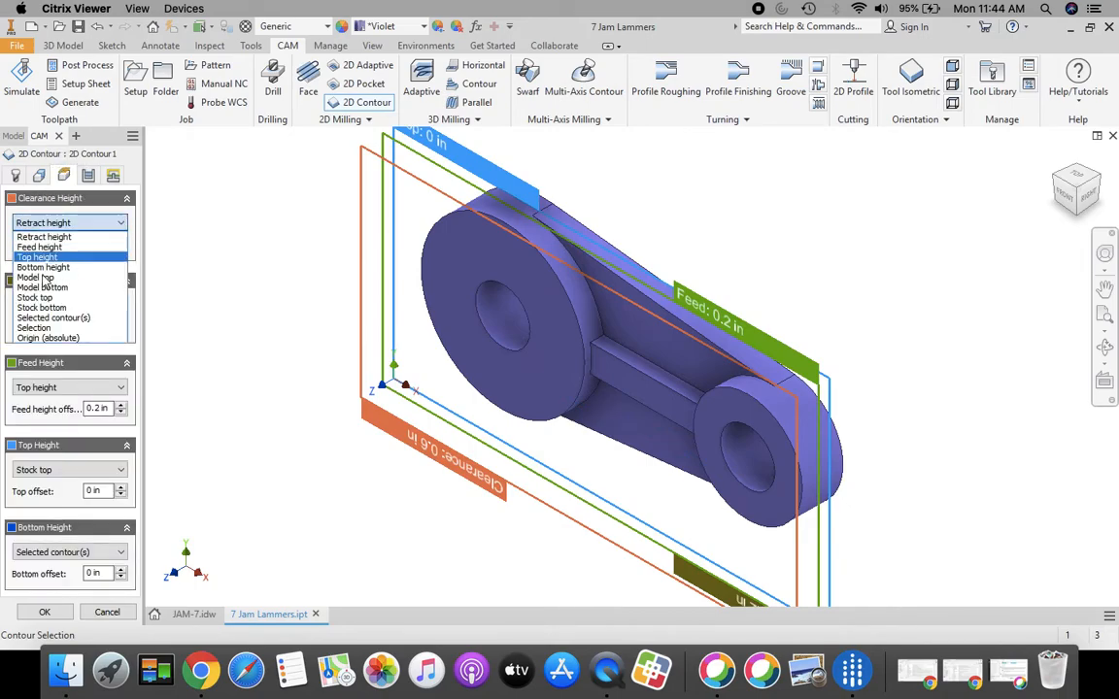
left_click(123, 256)
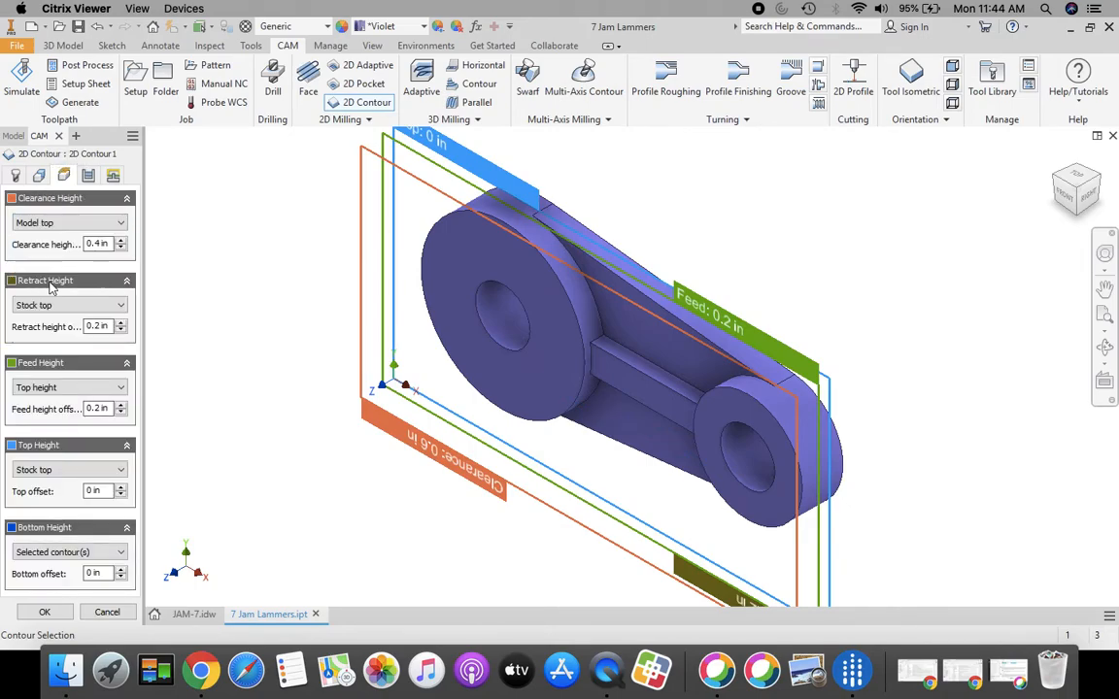
left_click(122, 248)
left_click(122, 248)
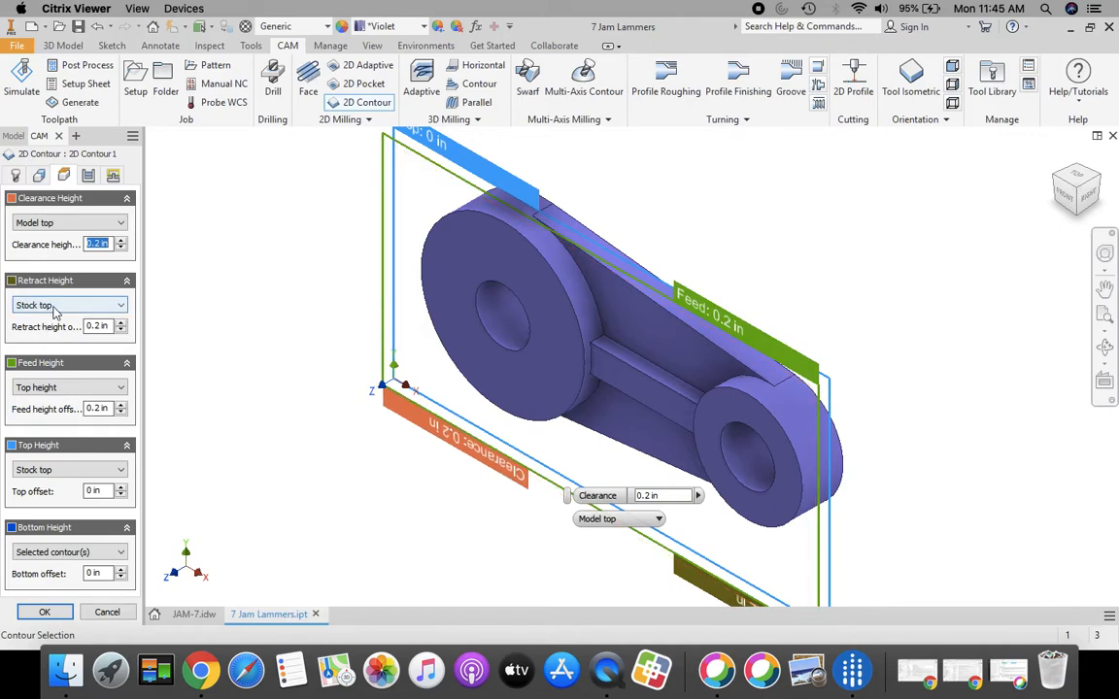
left_click(55, 307)
left_click(36, 362)
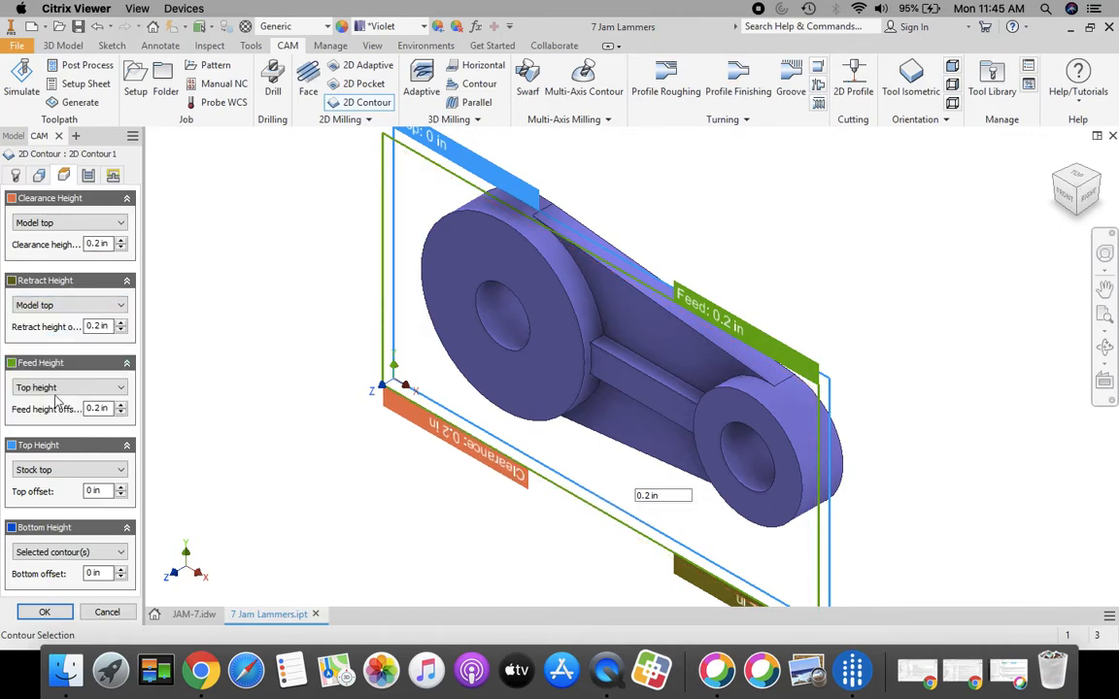
left_click(55, 388)
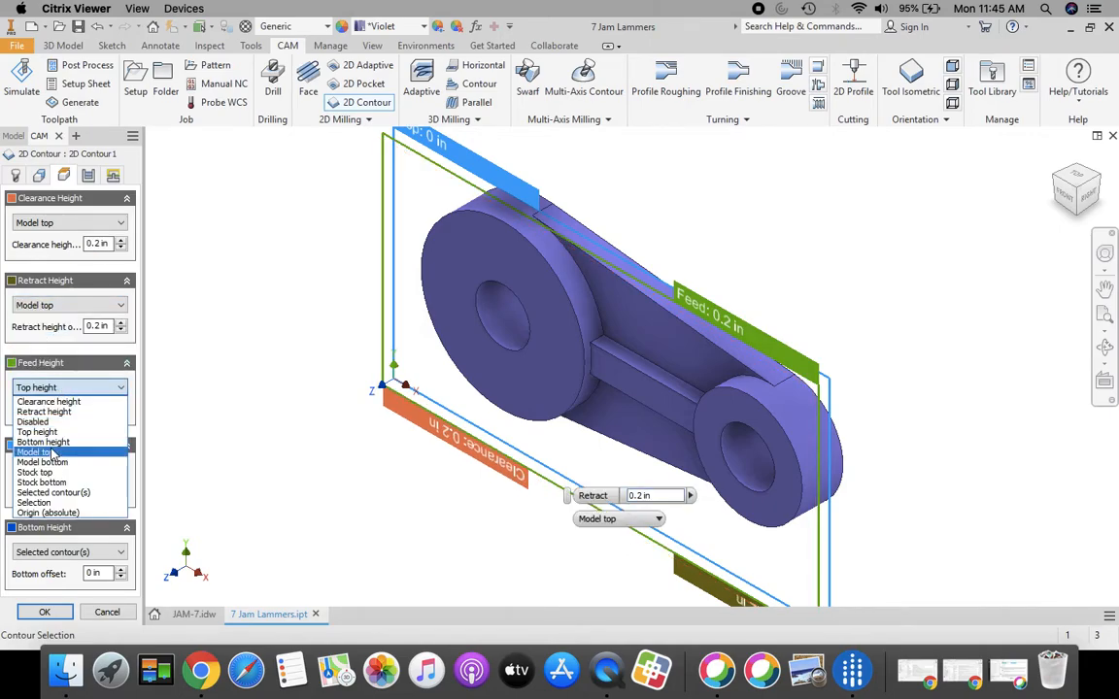
left_click(37, 452)
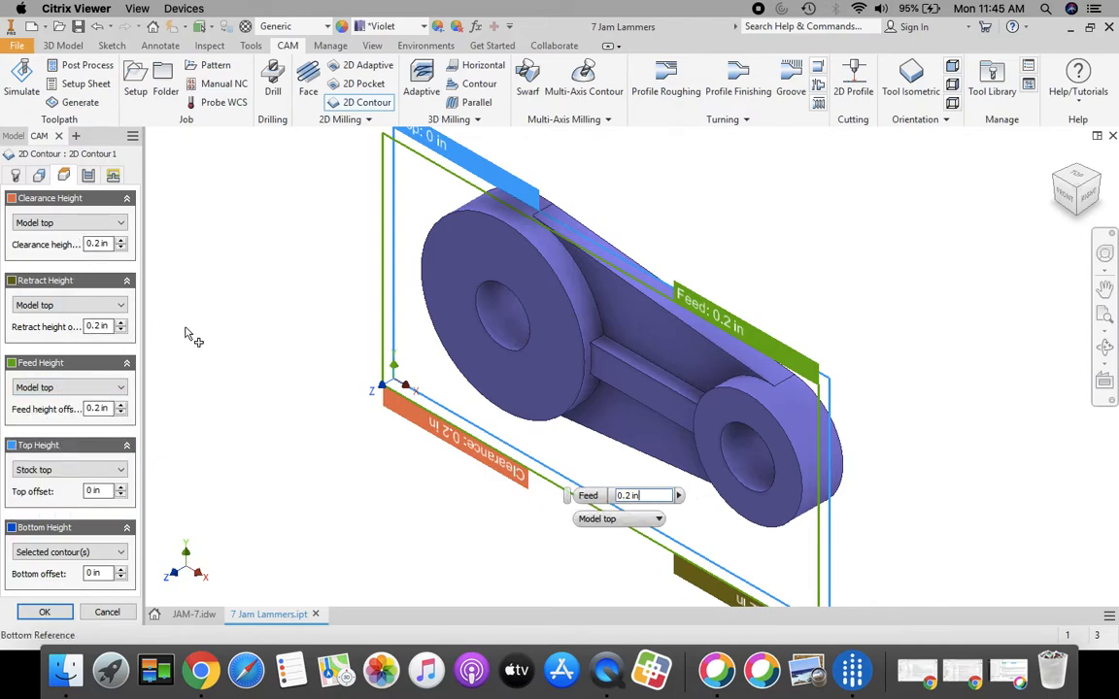
- Enable Multiple Depths for the outer contour and set the maximum roughing stepdown to 0.25 in
left_click(89, 176)
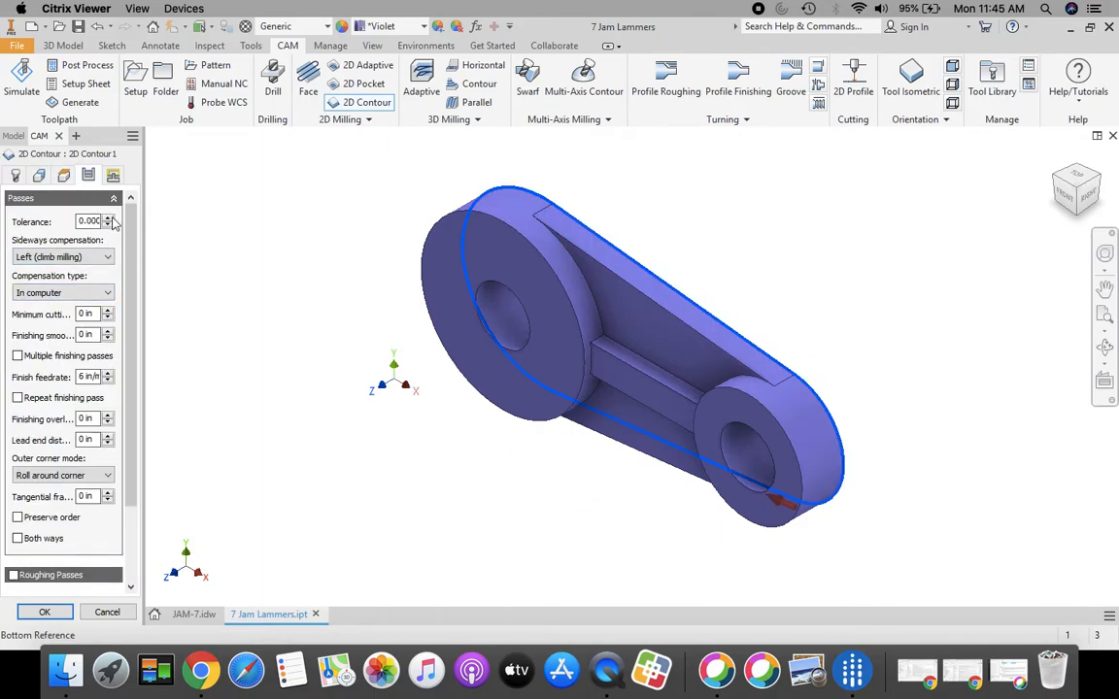
left_click_drag(131, 225, 135, 306)
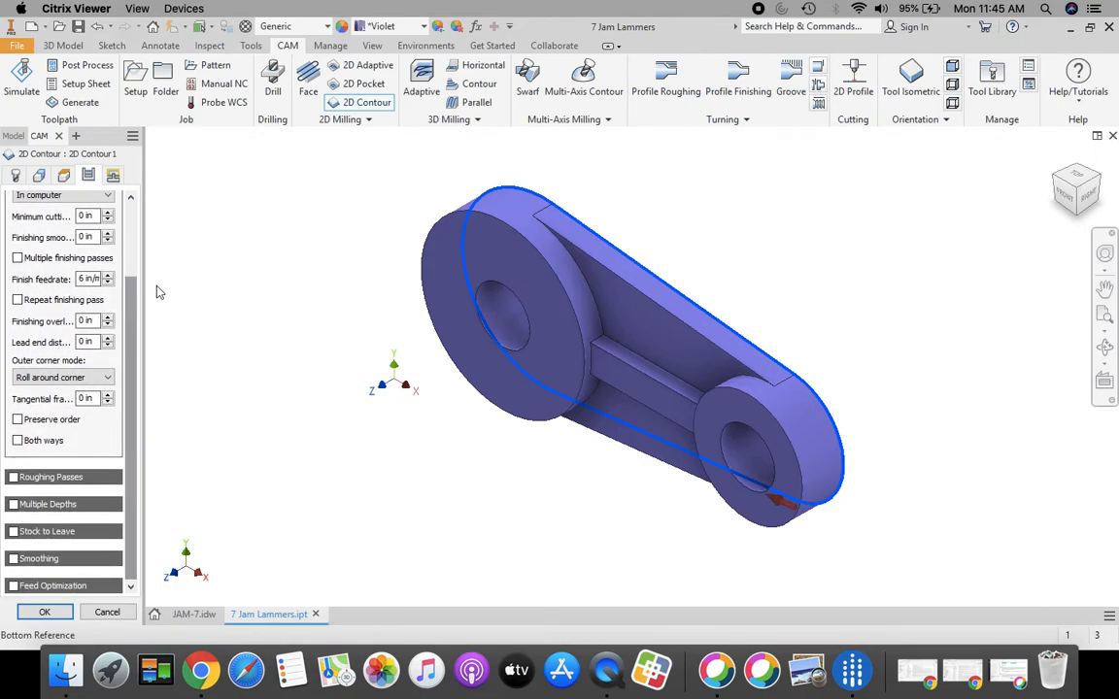
left_click(13, 504)
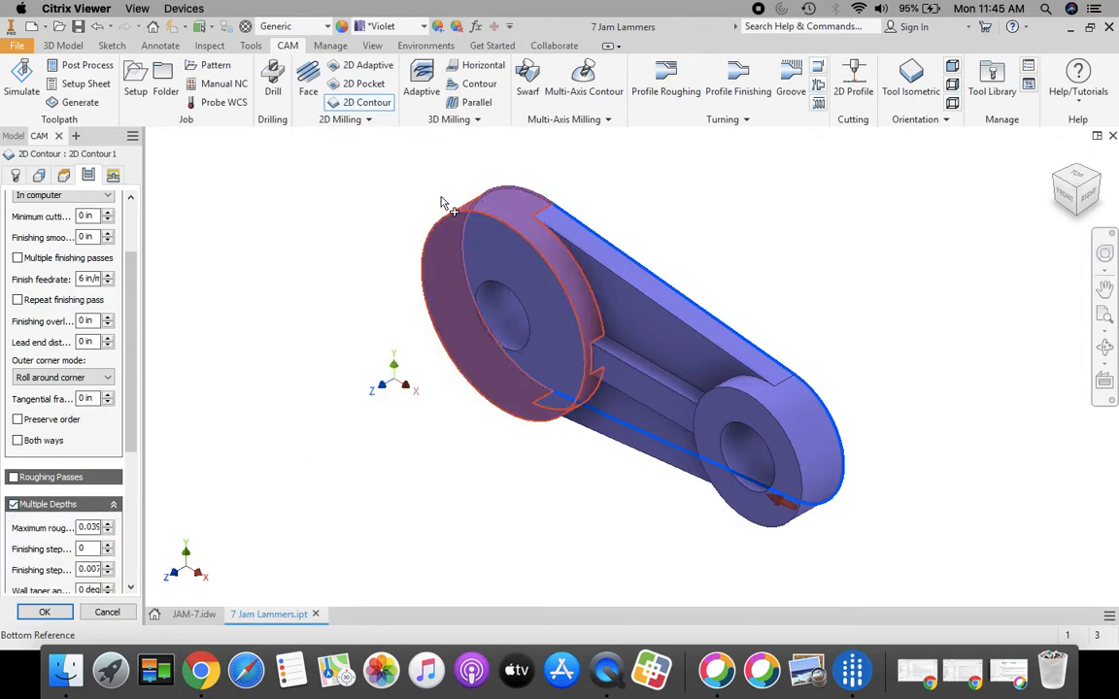
left_click(88, 527)
type("2")
left_click_drag(134, 345, 150, 291)
left_click_drag(136, 243, 136, 364)
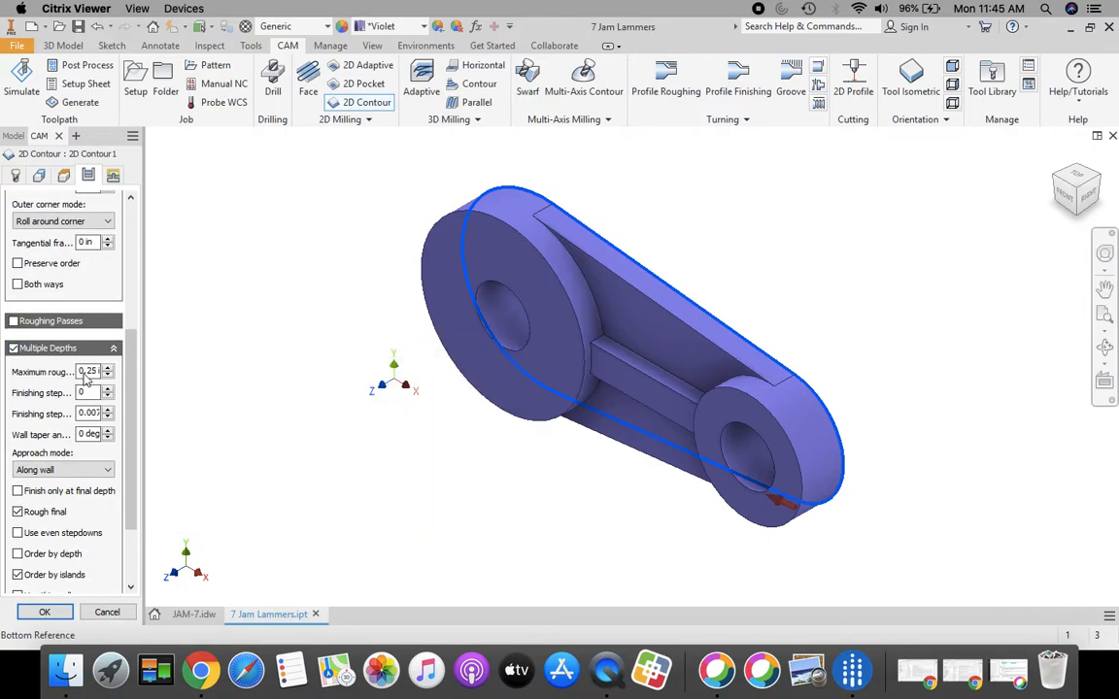
mouse_move(85, 381)
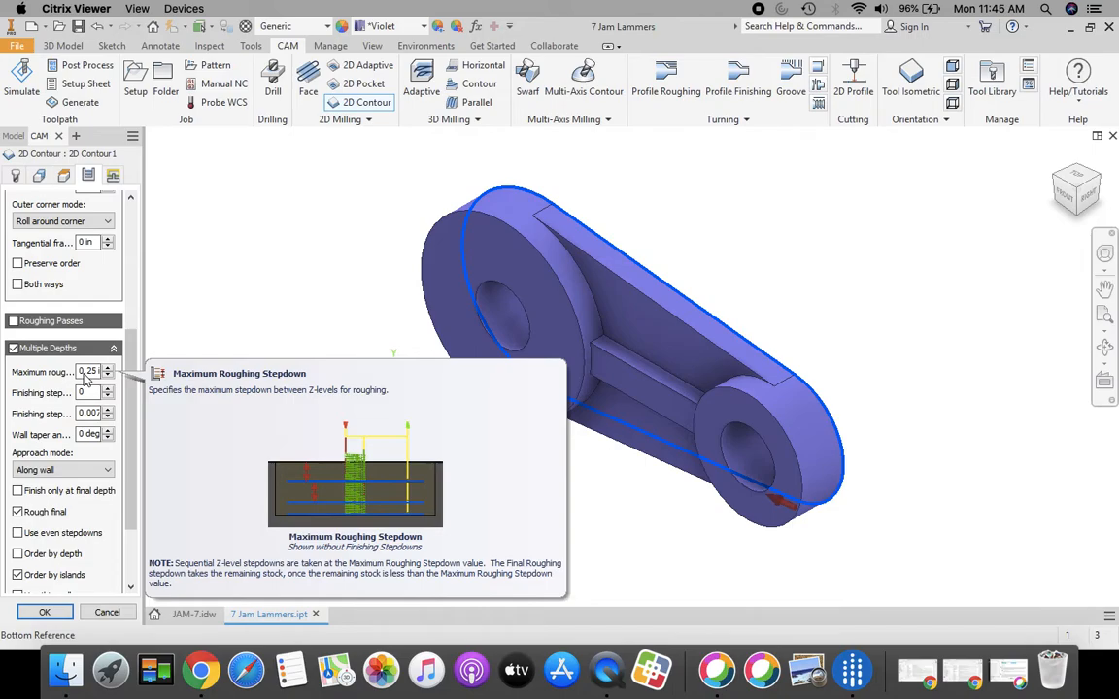
- Turn off both lead-in and lead-out for the 2D Contour operation
left_click(112, 176)
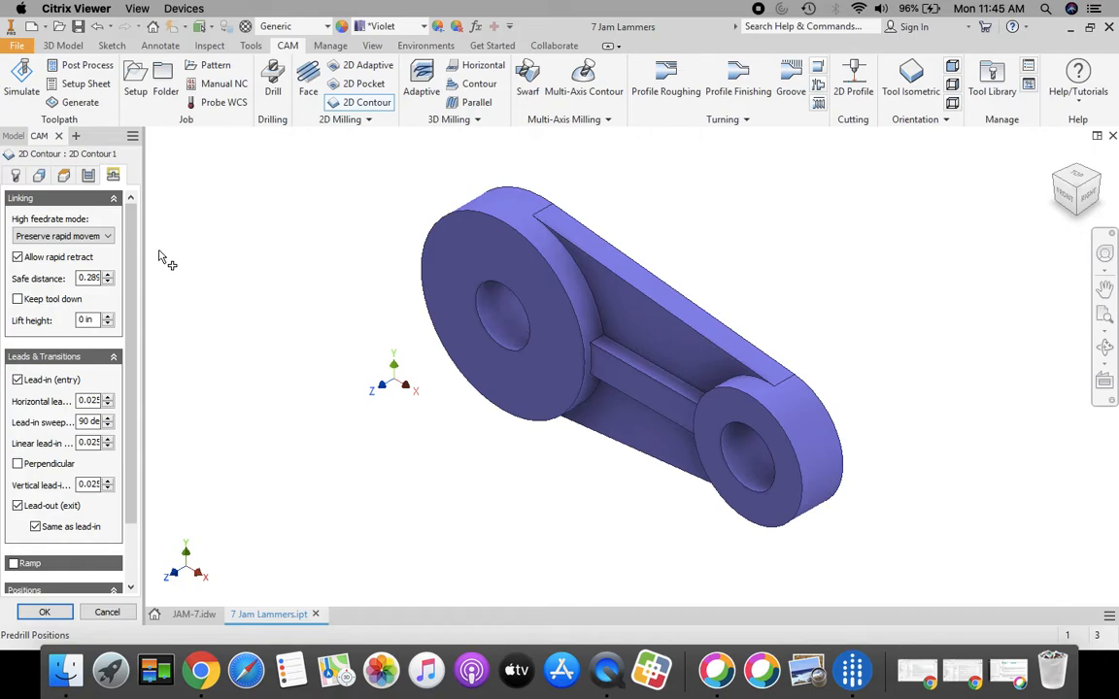
left_click(18, 382)
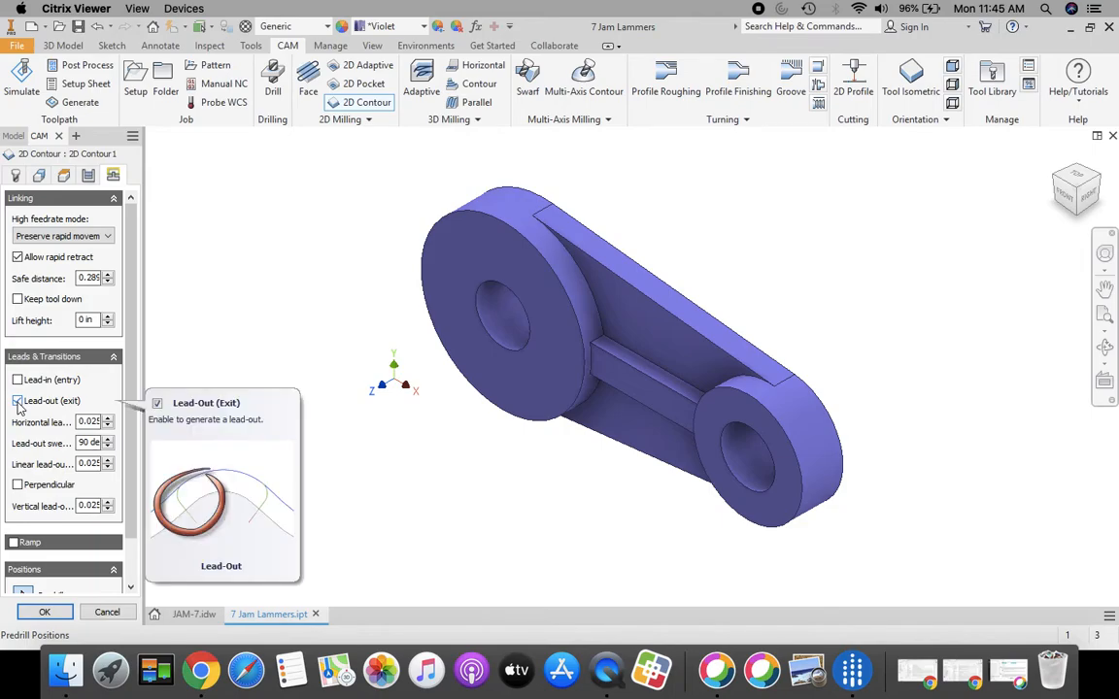
left_click(17, 401)
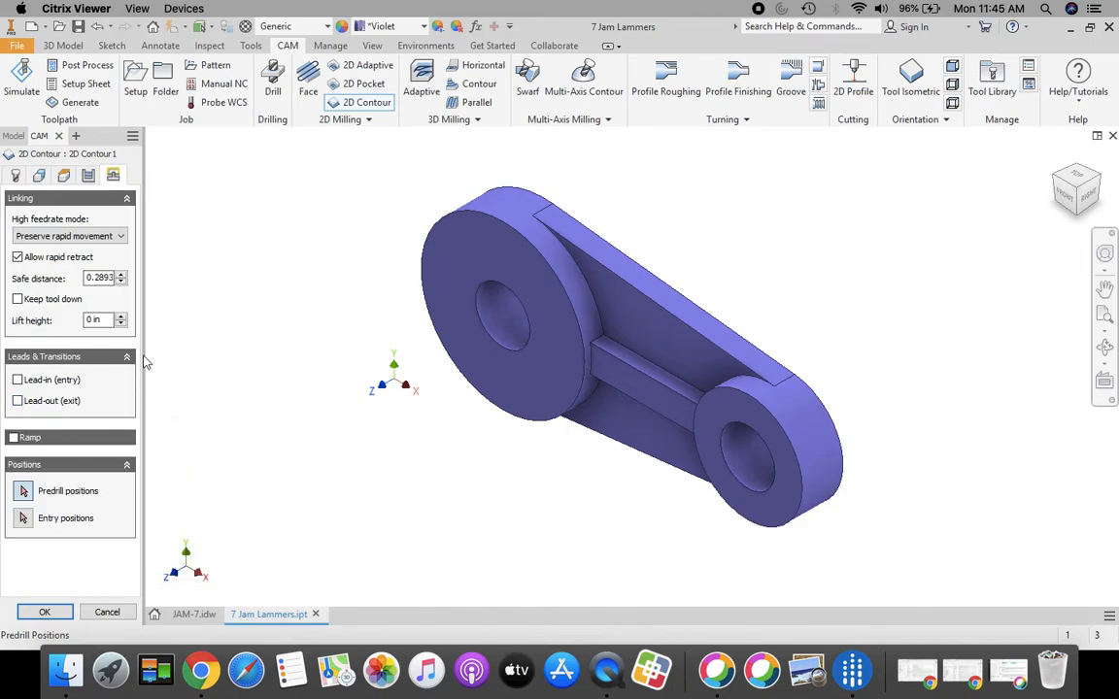
- Add rectangular tabs spaced 2 in apart to the outer contour, leave ramping off, and finish the 2D Contour operation
left_click(14, 439)
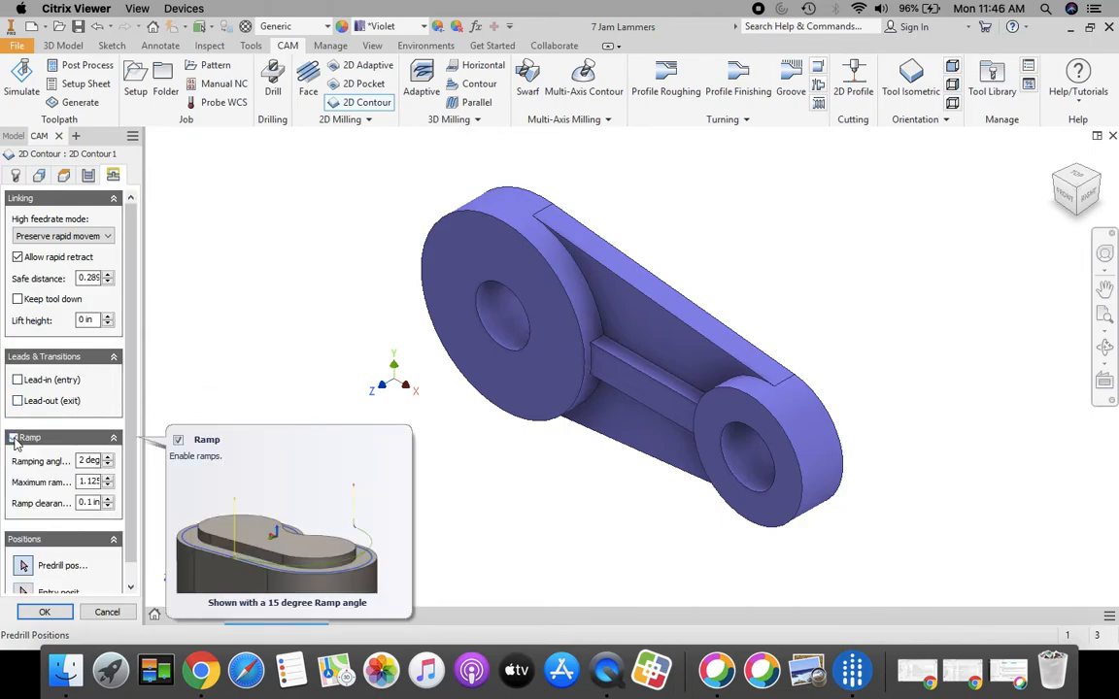
left_click(15, 440)
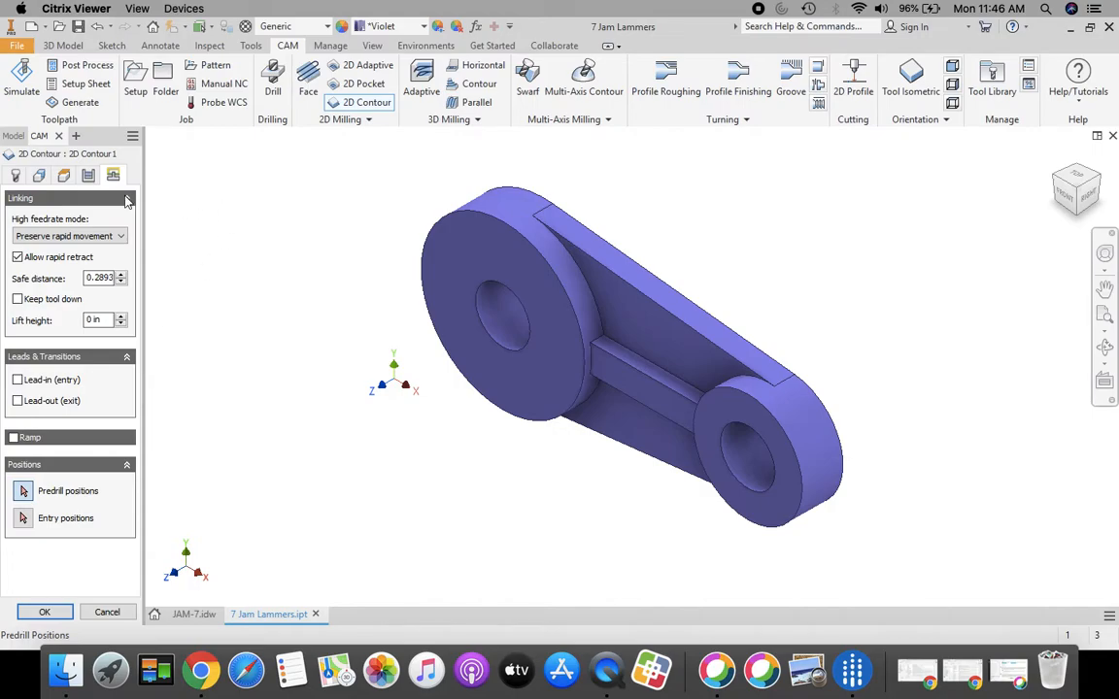
left_click(37, 177)
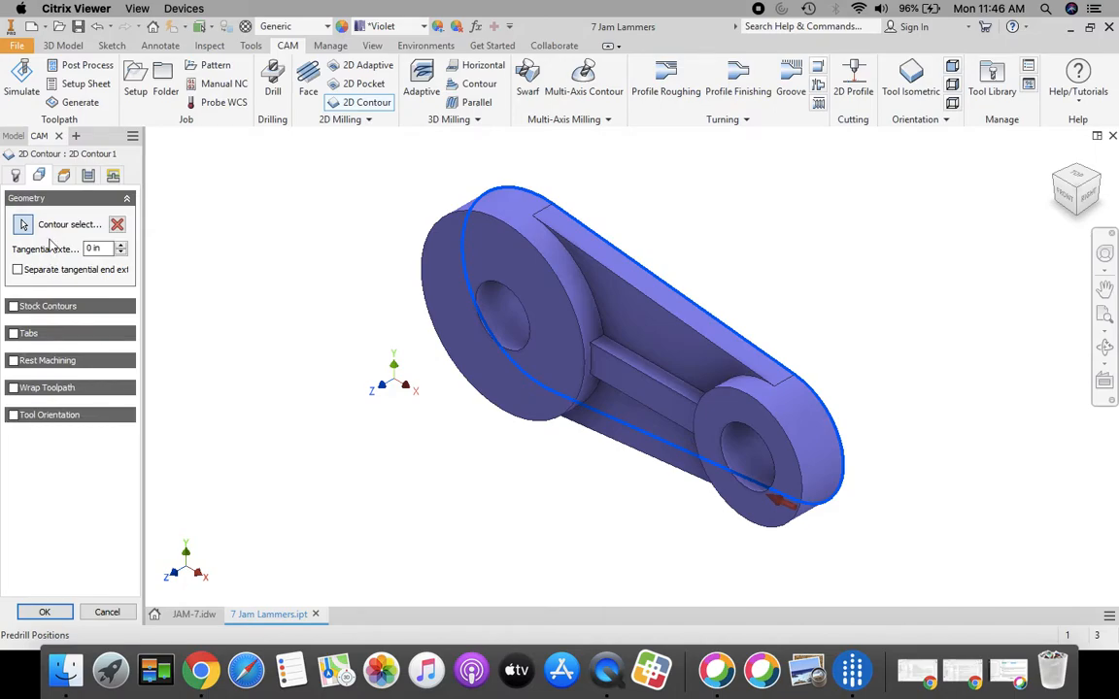
left_click(14, 334)
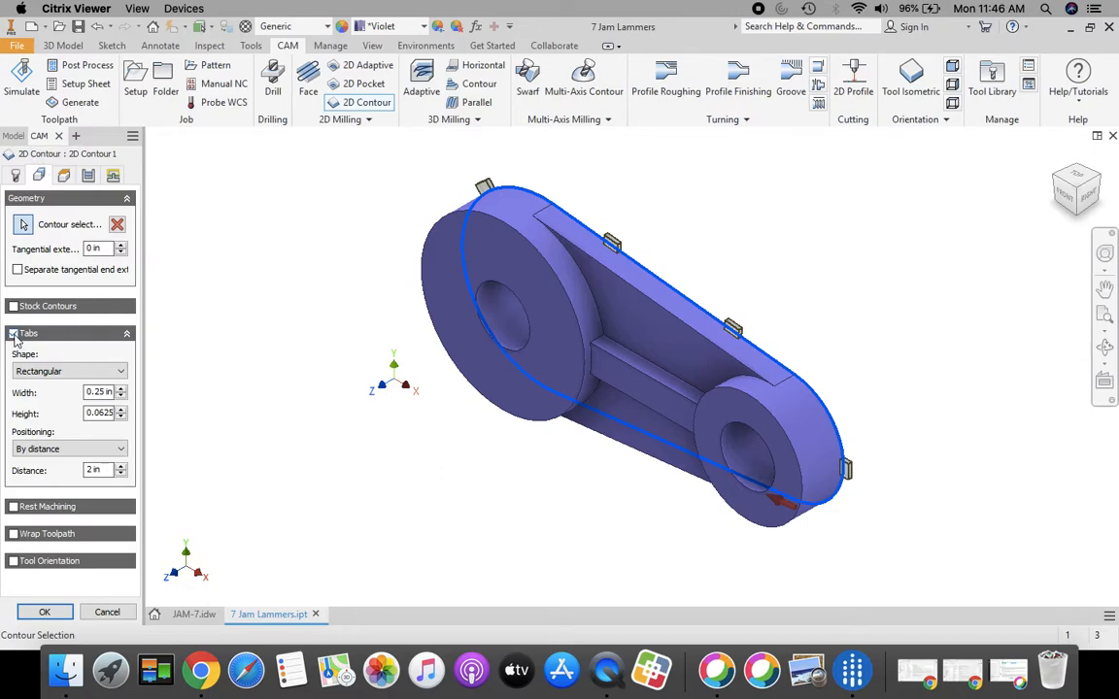
mouse_move(15, 338)
left_click(43, 613)
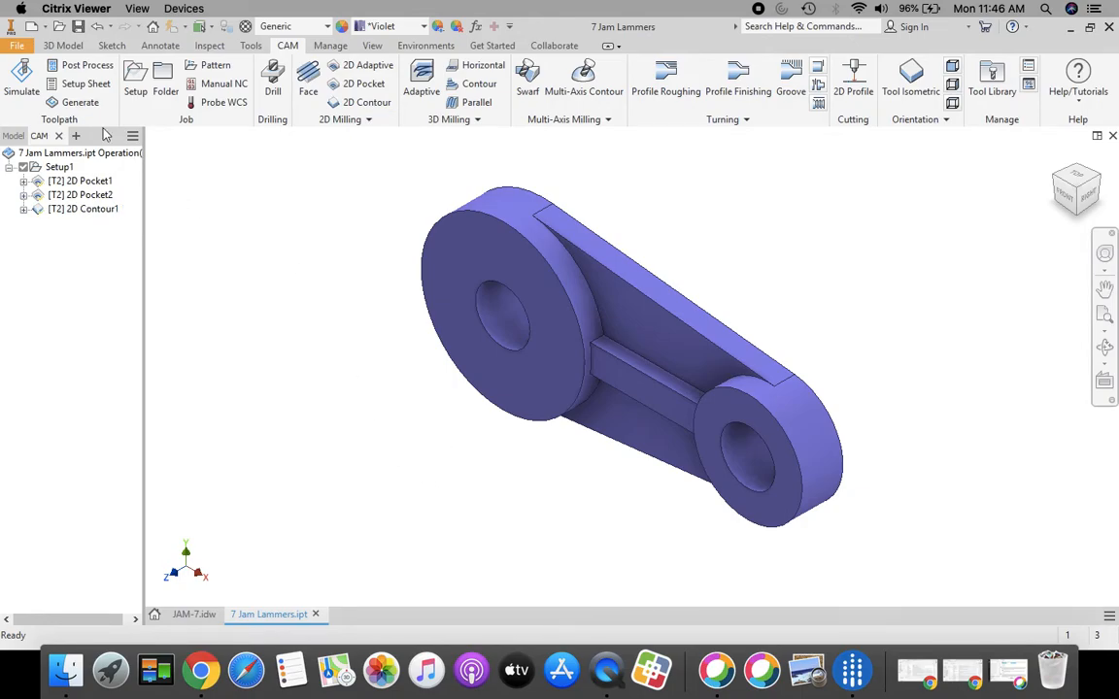
- Simulate all machining operations with the stock shown, skipping ahead through the pockets and contour, and inspect the cut part and its tabs
left_click(20, 80)
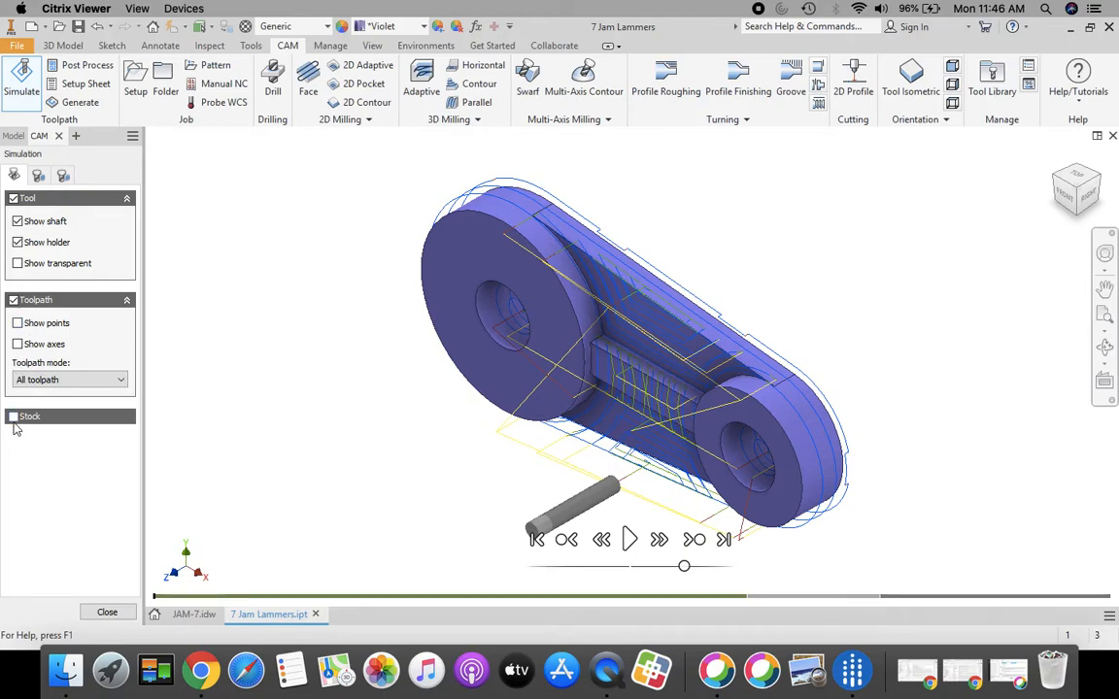
left_click(13, 418)
left_click(628, 541)
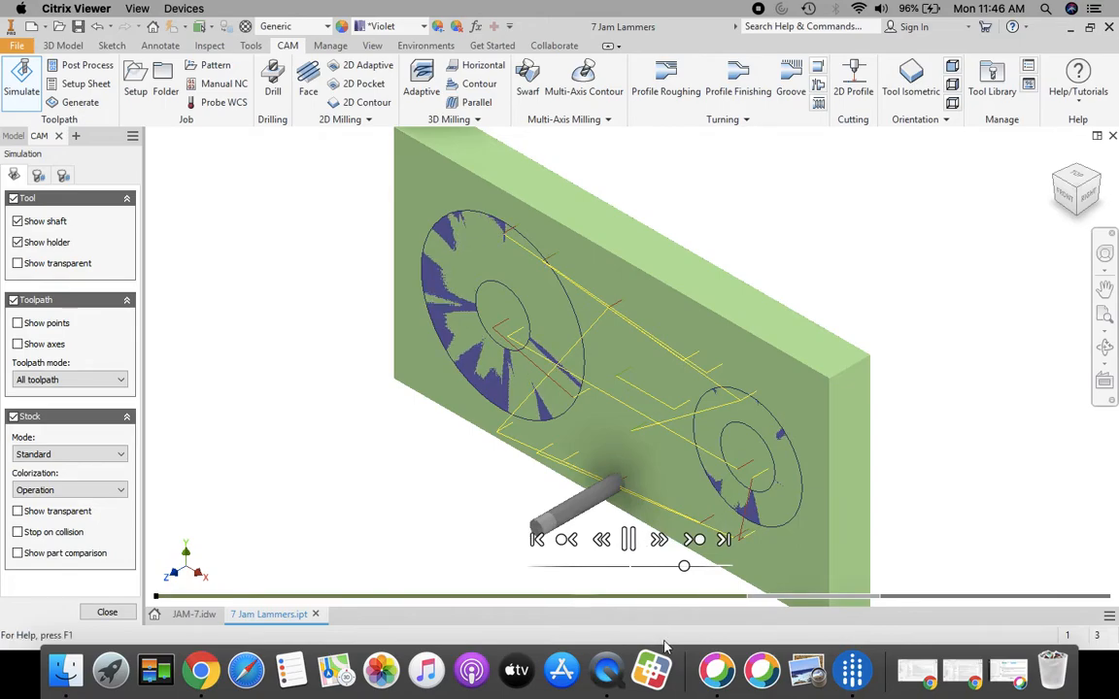
left_click(722, 598)
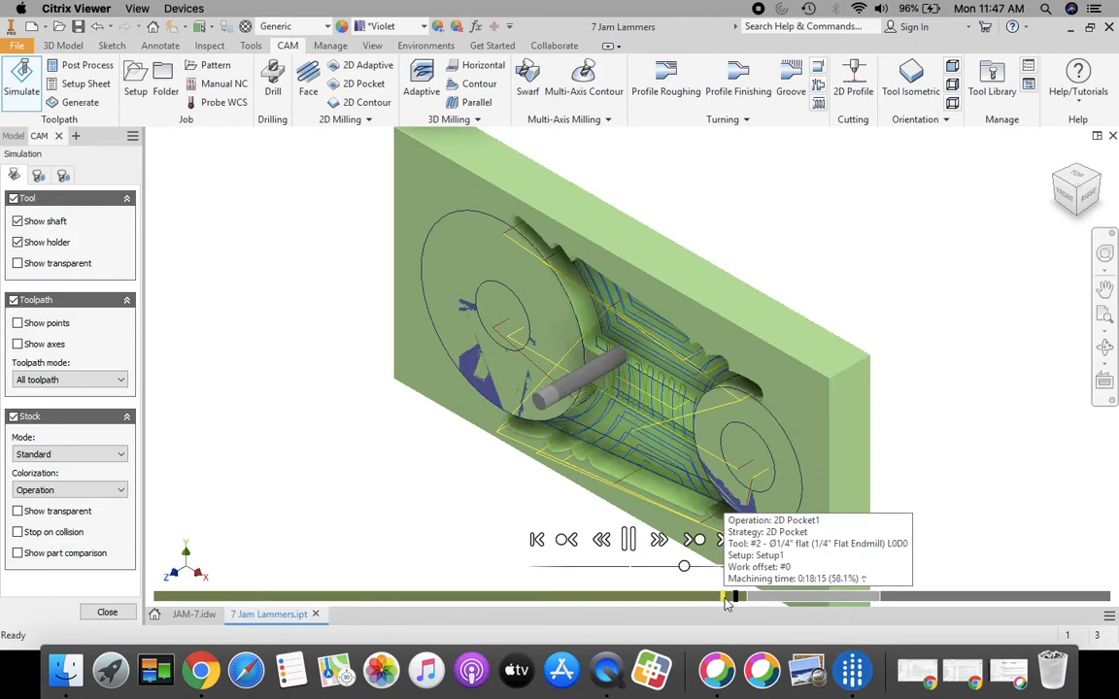
left_click(854, 598)
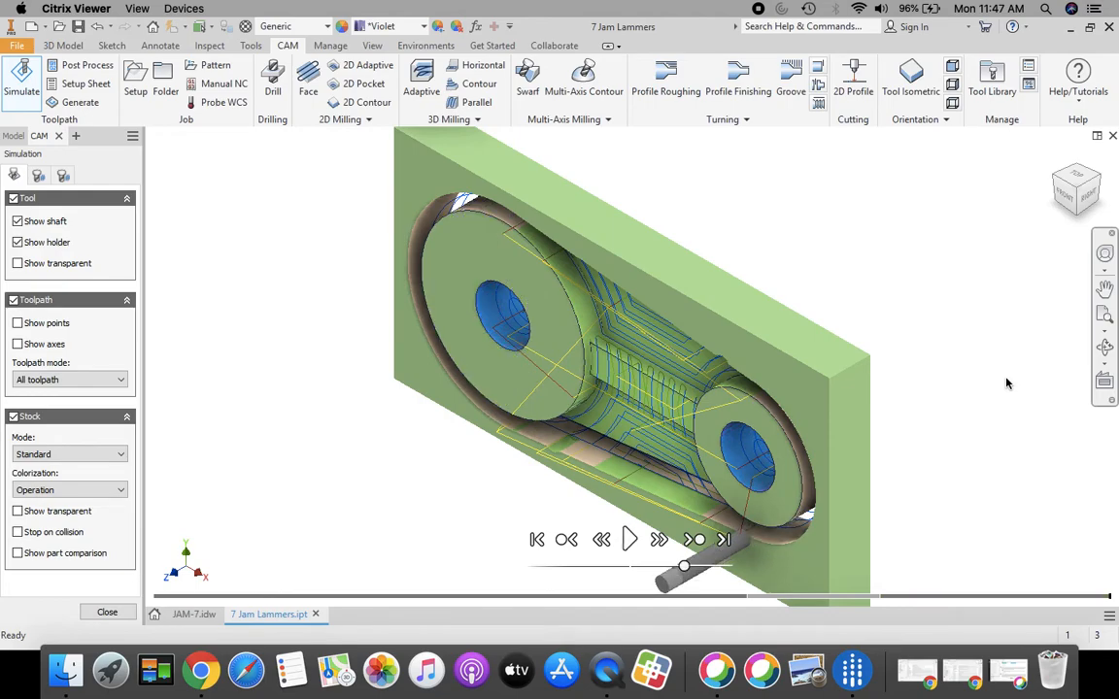
left_click(1105, 344)
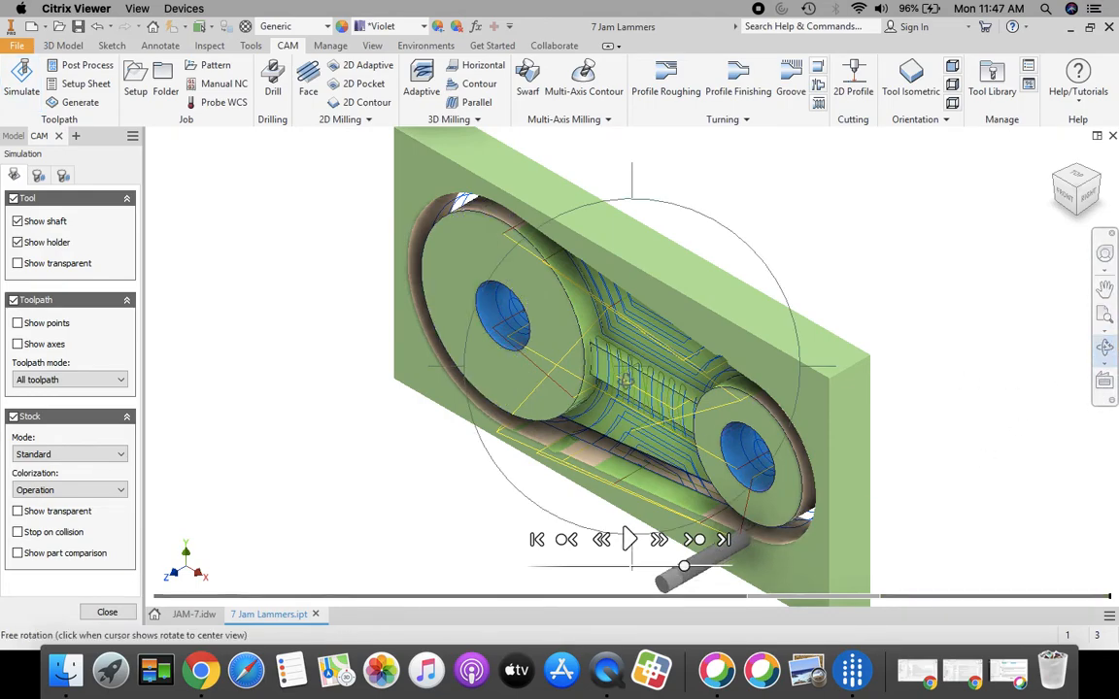
mouse_move(564, 345)
left_mouse_down()
mouse_move(651, 358)
mouse_move(663, 325)
left_mouse_up()
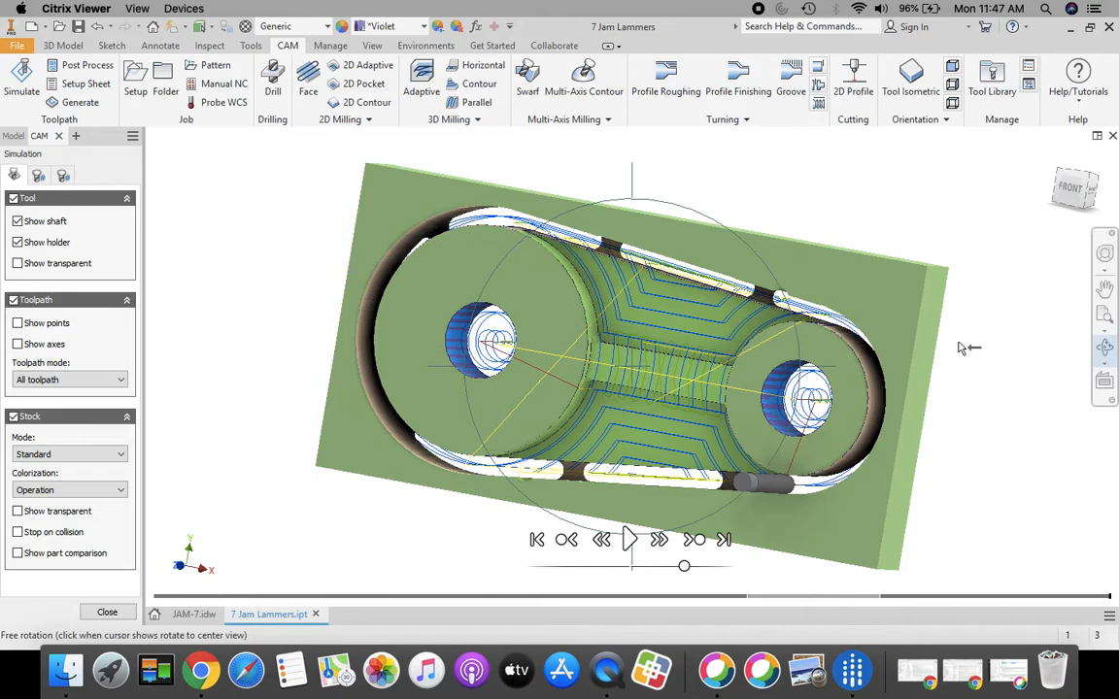
left_click(1105, 350)
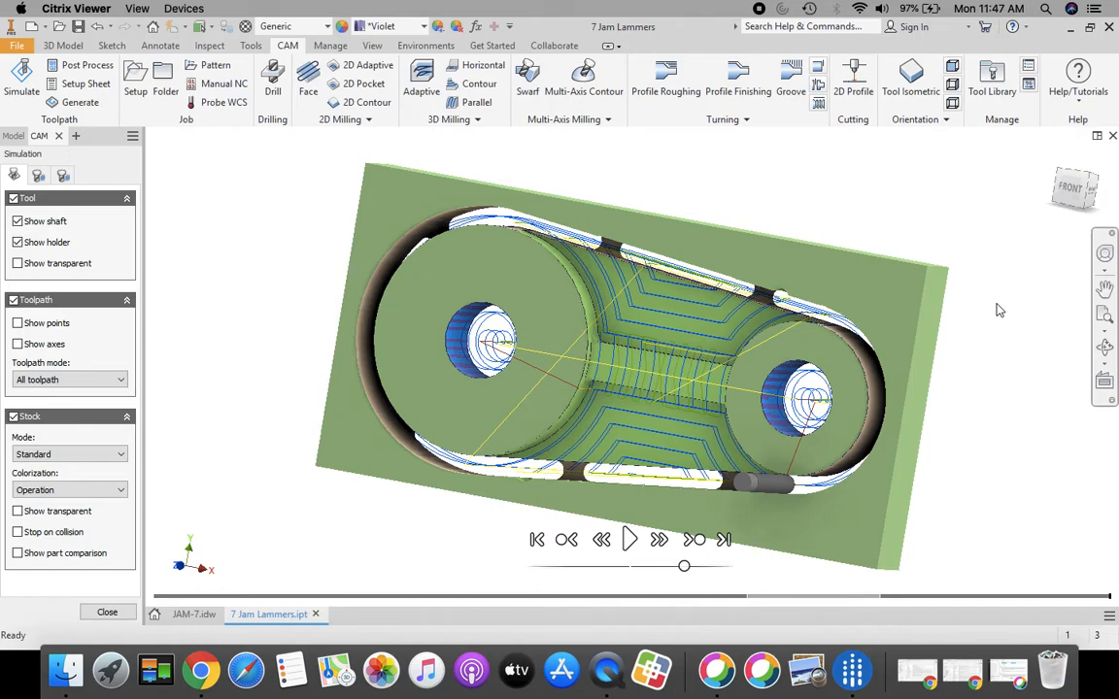
- Post-process the machining operations to an NC file saved in the root of the H: drive under the suggested name
left_click(66, 72)
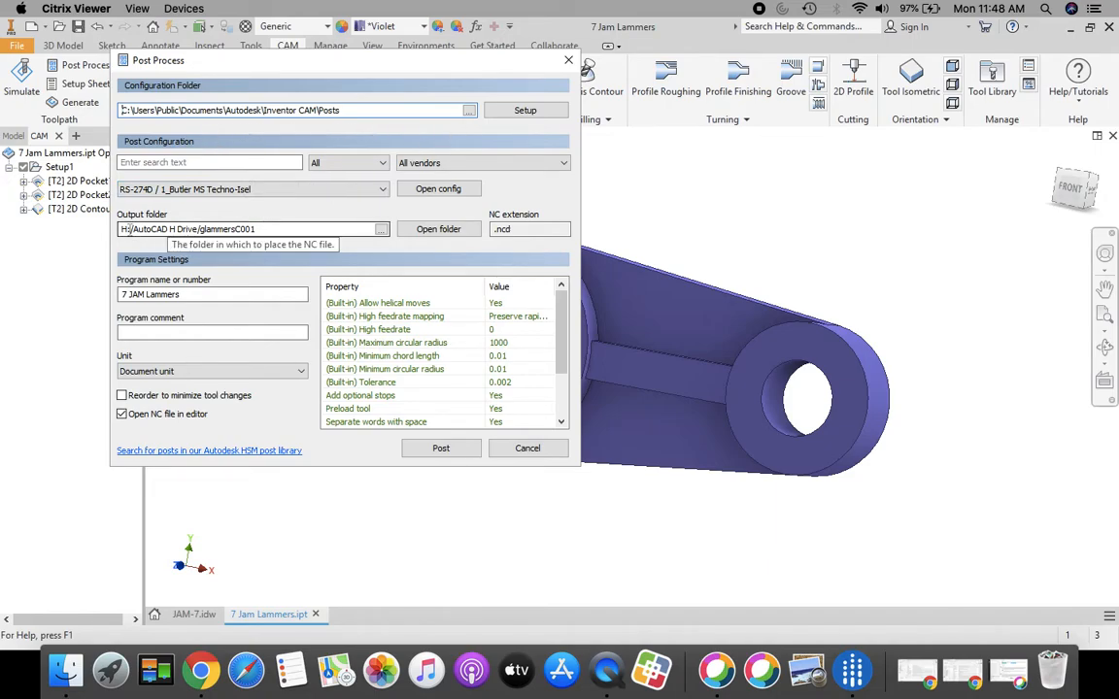
left_click(382, 231)
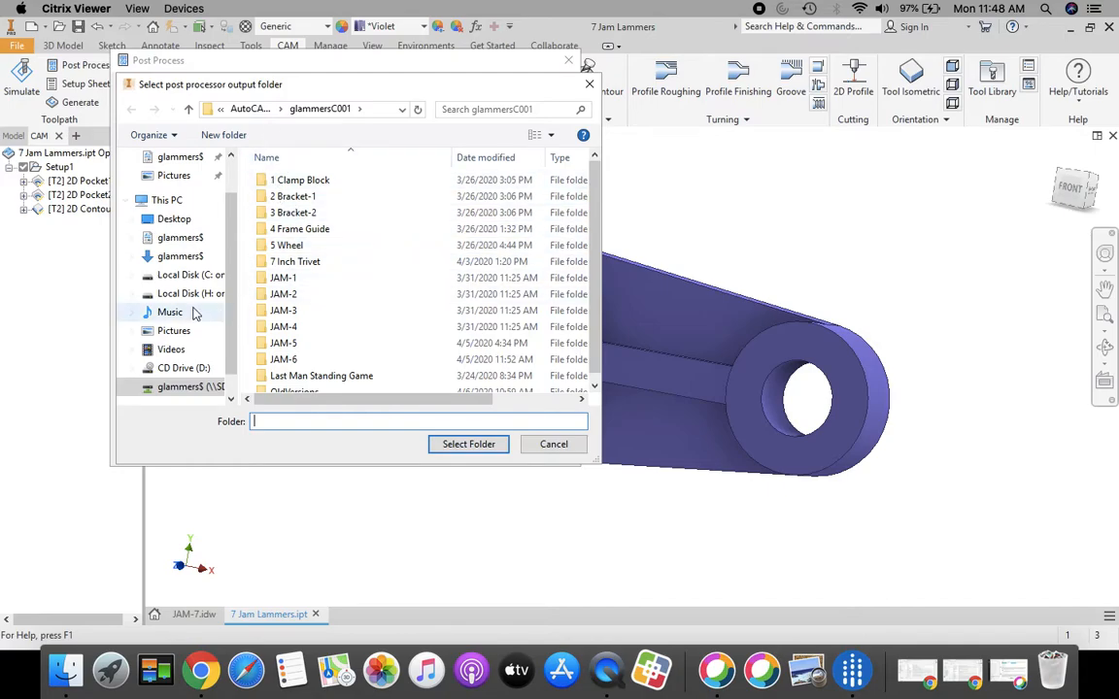
left_click(169, 390)
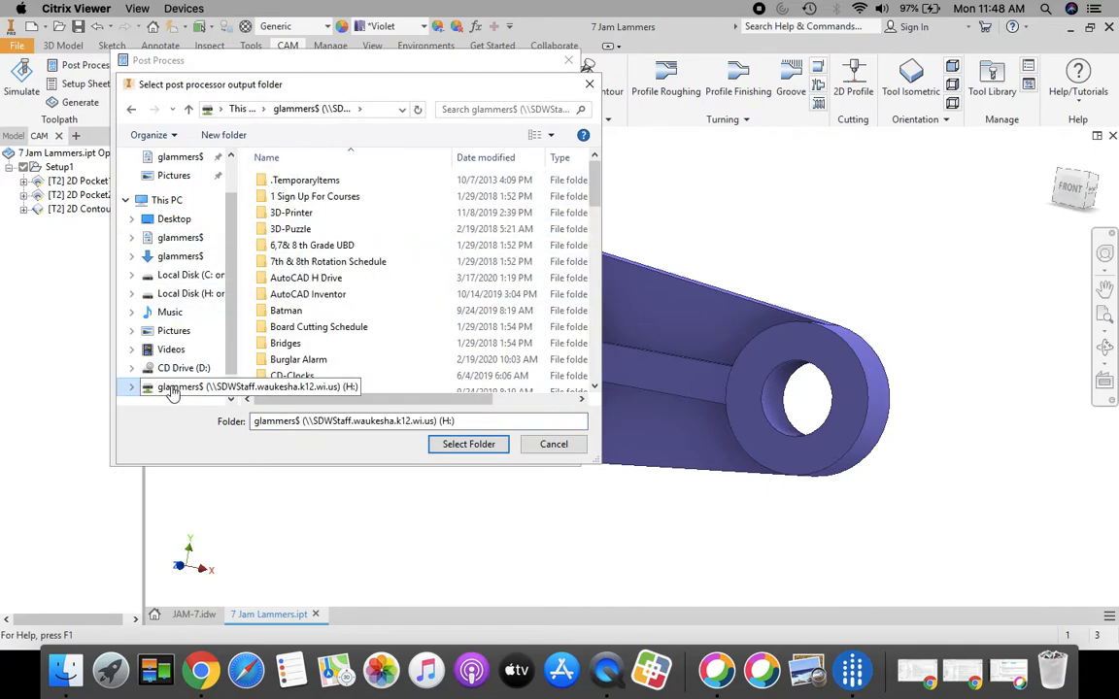
left_click(471, 445)
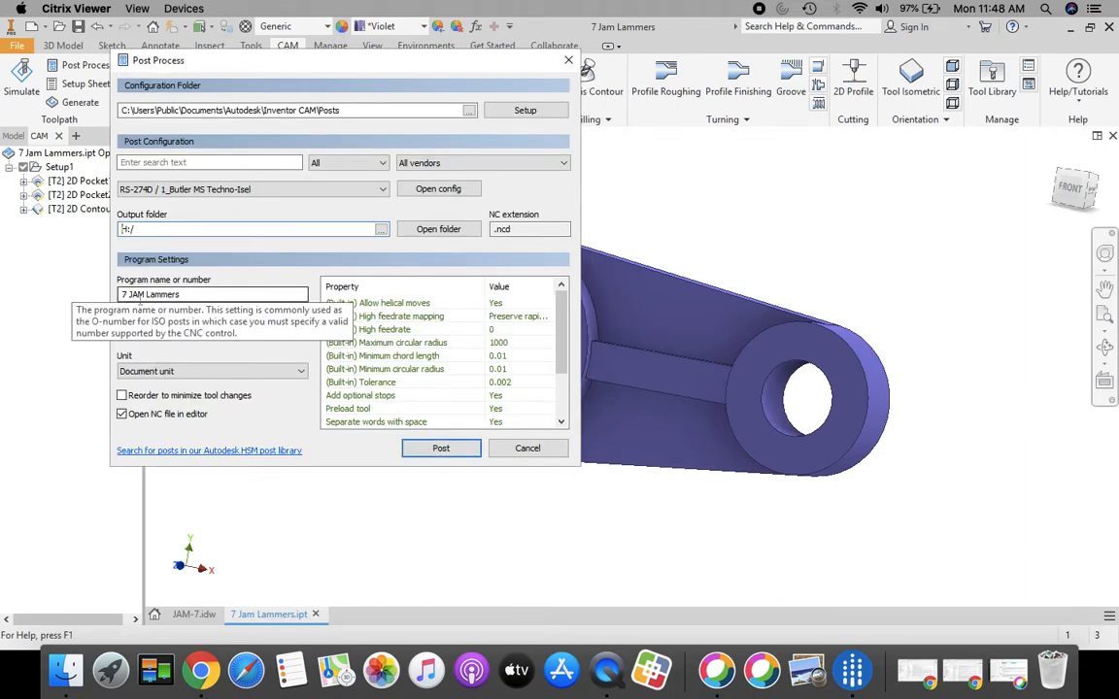
left_click(440, 449)
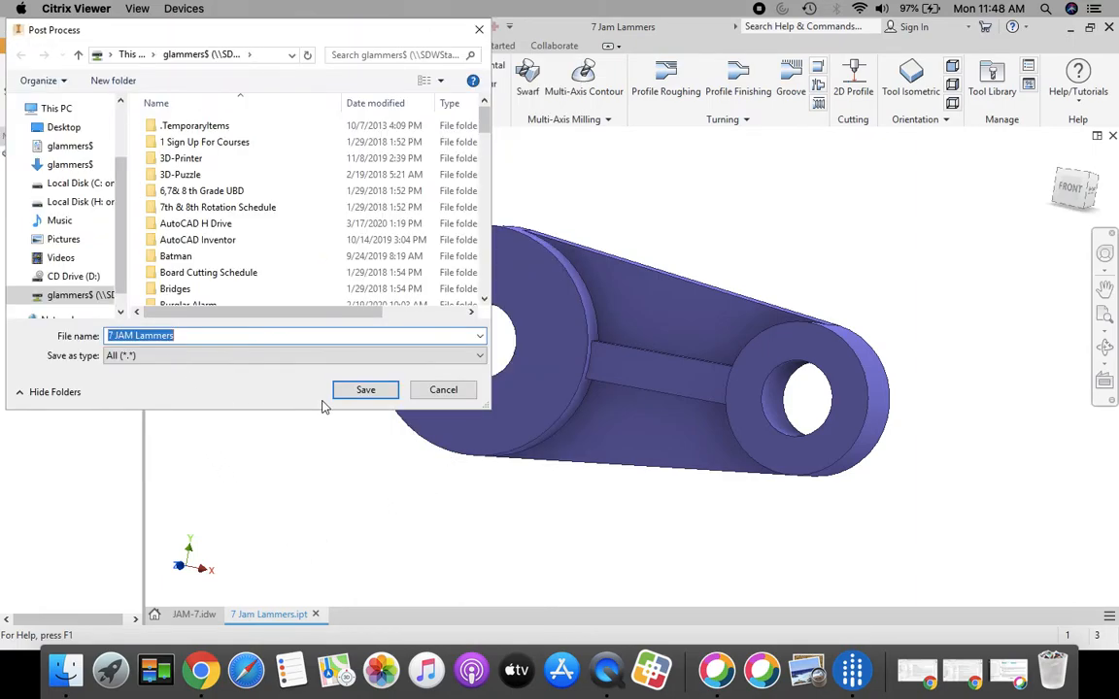
left_click(367, 391)
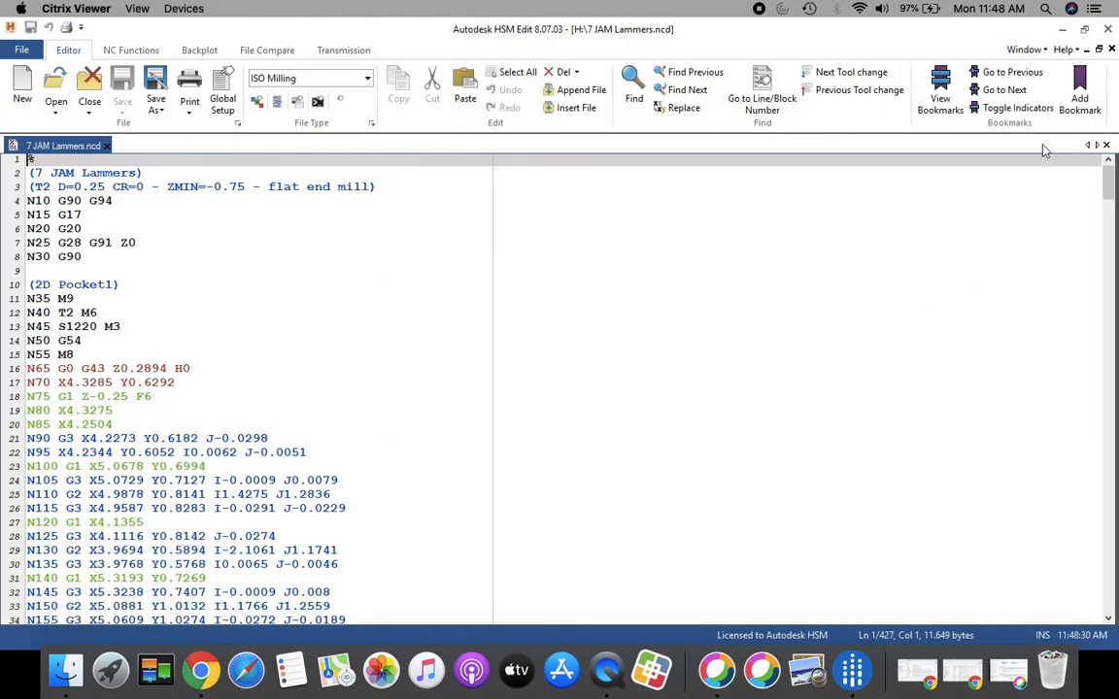
- Close the generated NC code and save the part file
left_click(1108, 31)
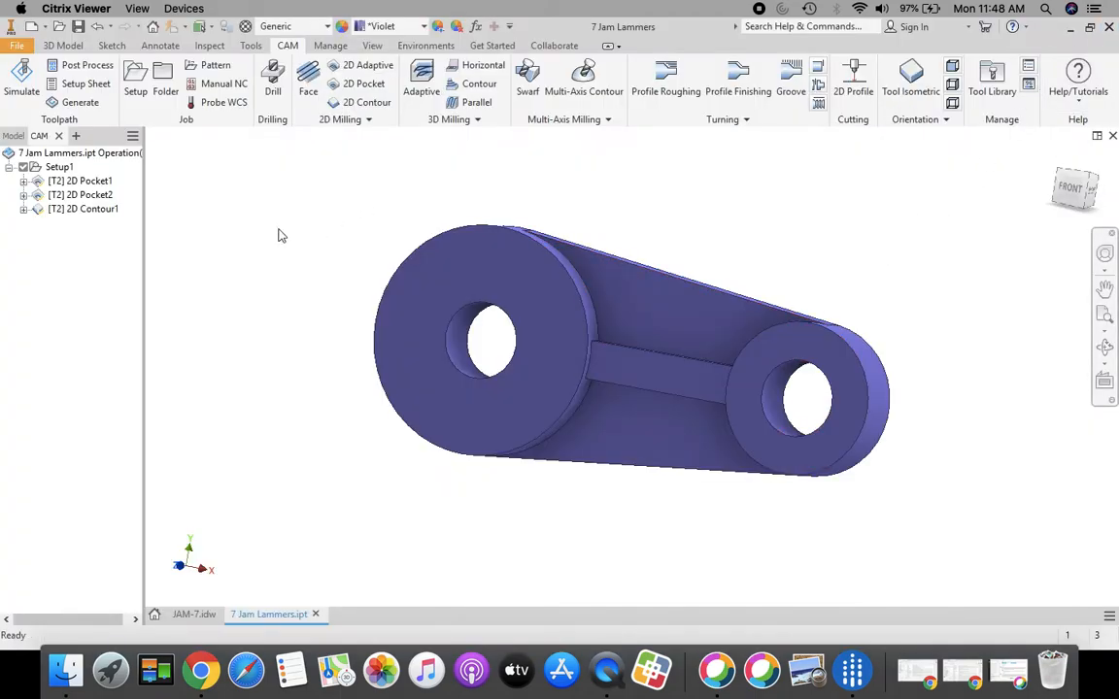
left_click(17, 47)
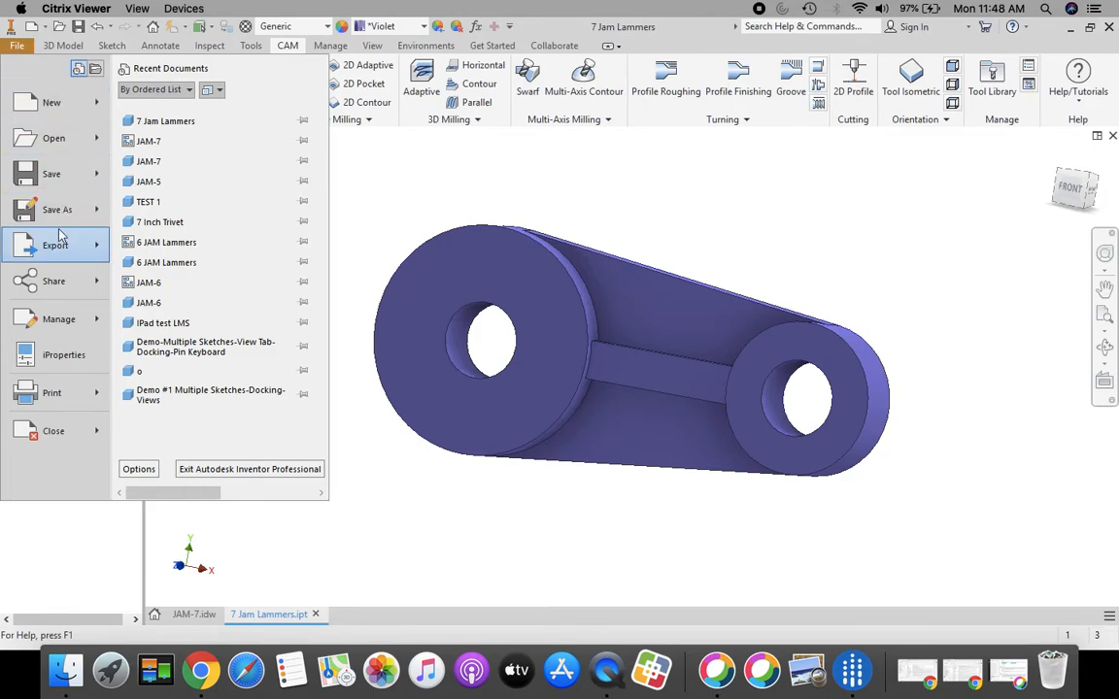
left_click(52, 173)
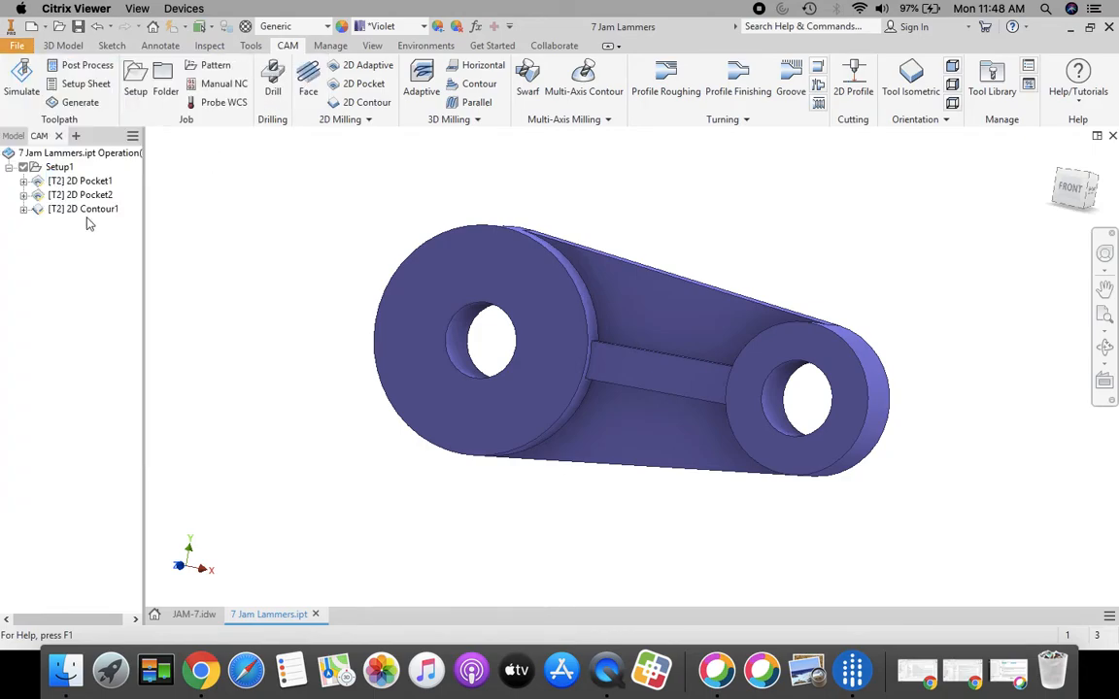